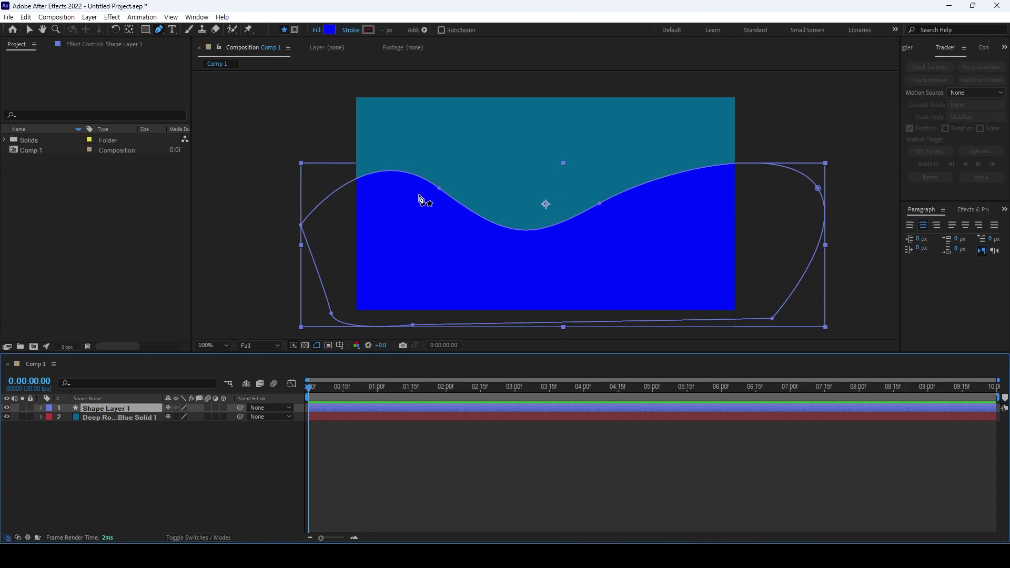
Change the wave shape's fill to a radial gradient in the fill options
click(316, 31)
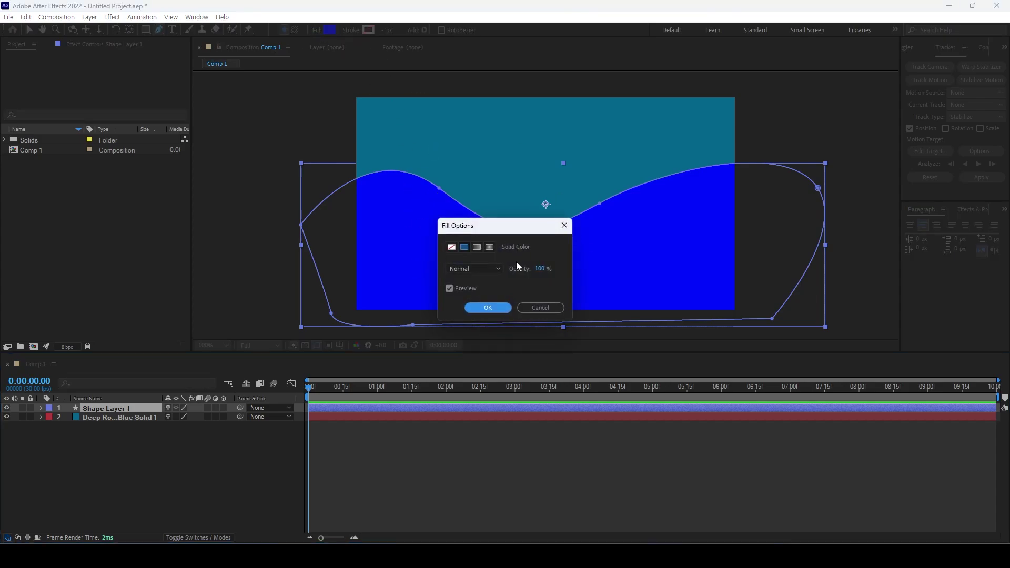
click(490, 249)
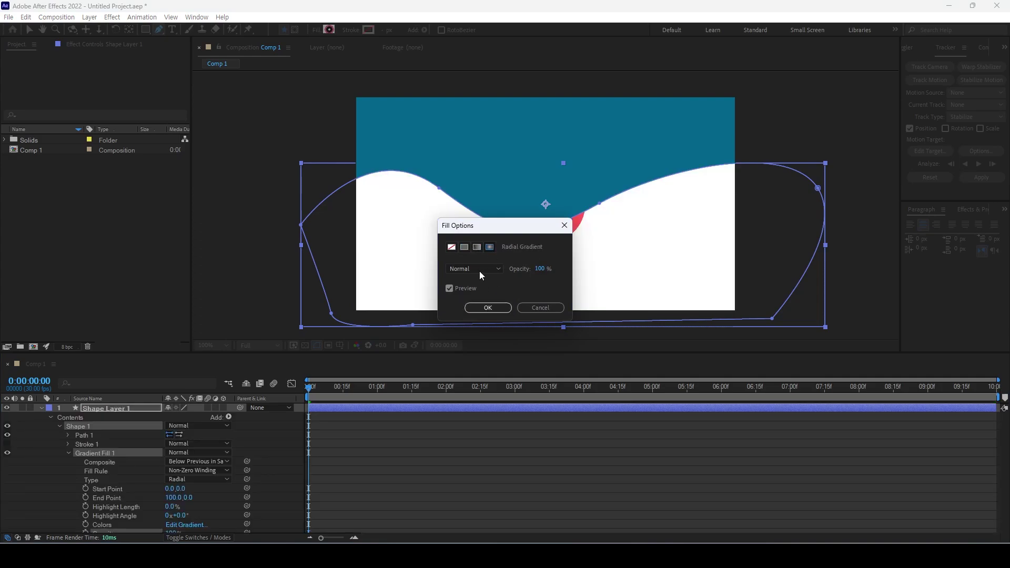
click(487, 306)
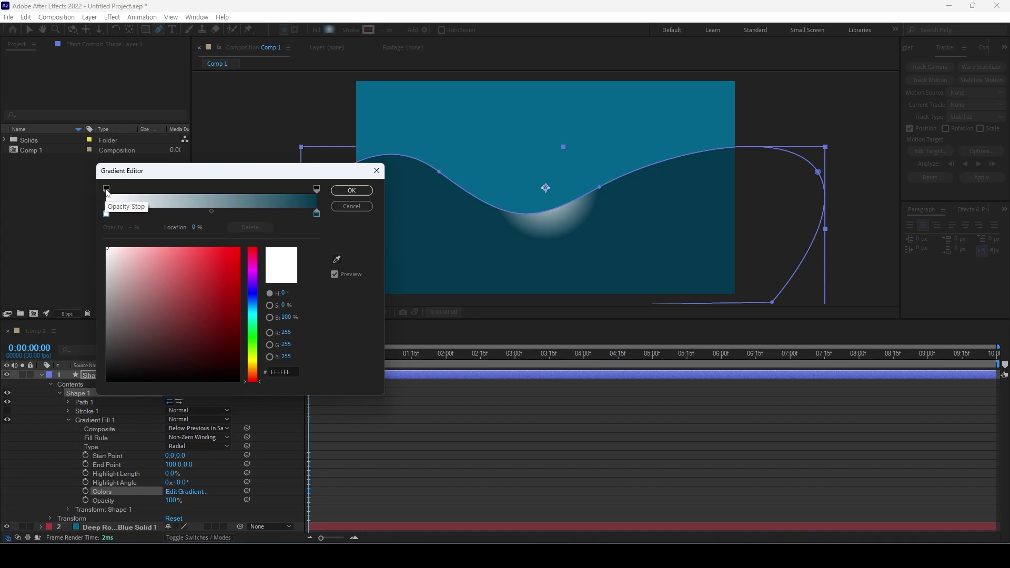
Set the gradient's starting opacity stop to 0% and apply the gradient edit
click(106, 189)
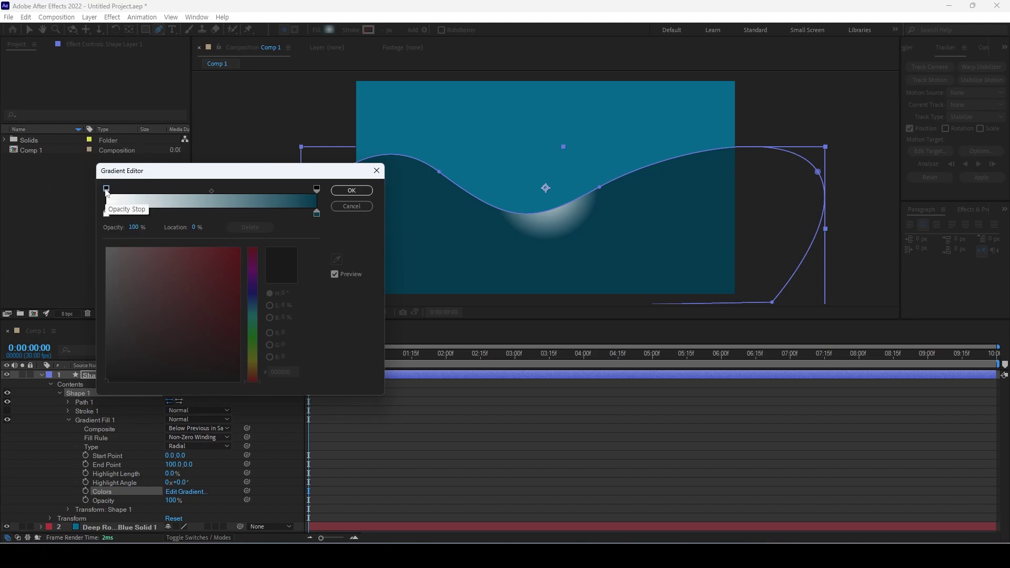
click(132, 227)
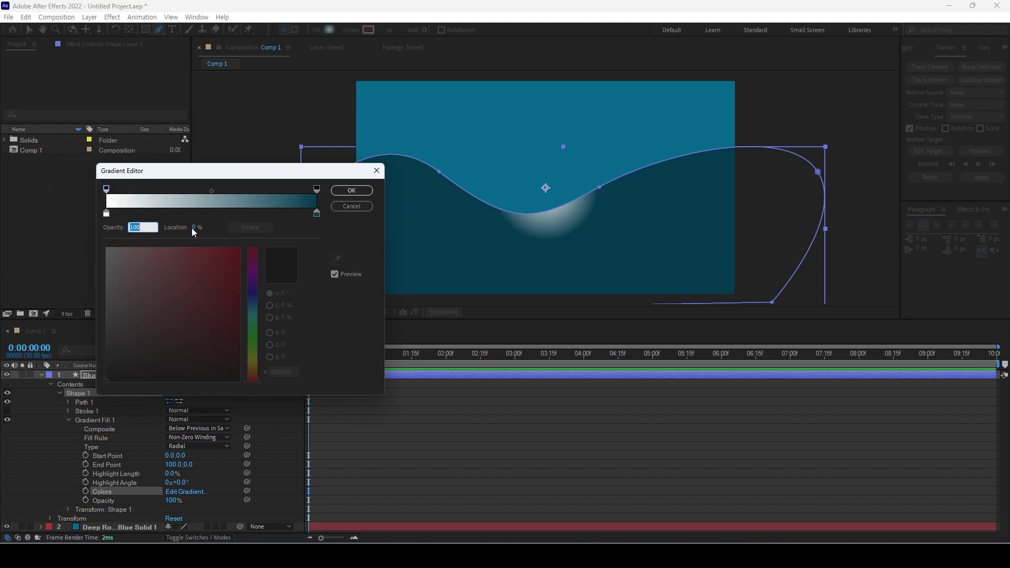
text(0)
key(Return)
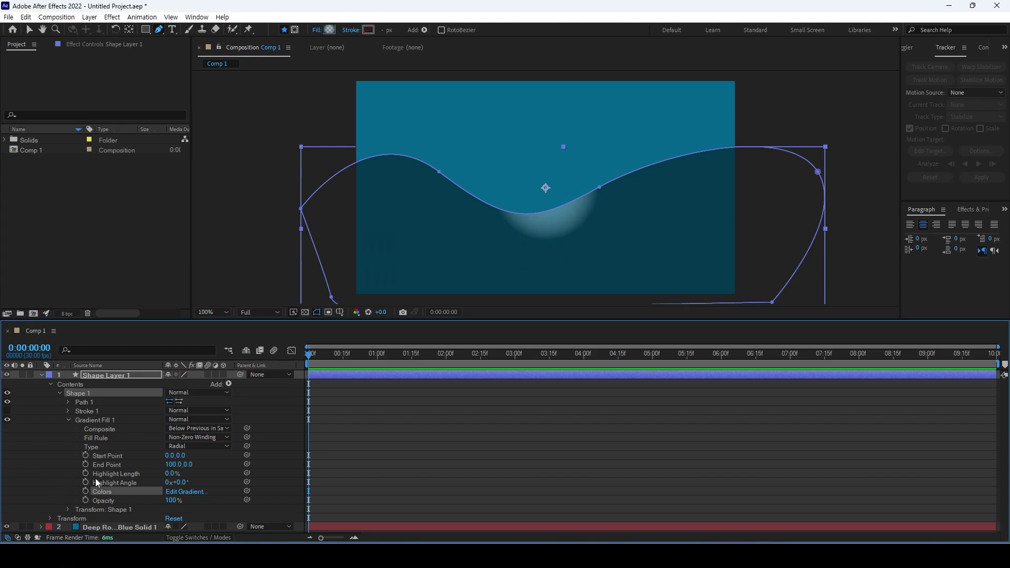
Stretch the radial gradient across the wave, placing its start point at about -320, -179 and its end point at about 392, -114
click(103, 456)
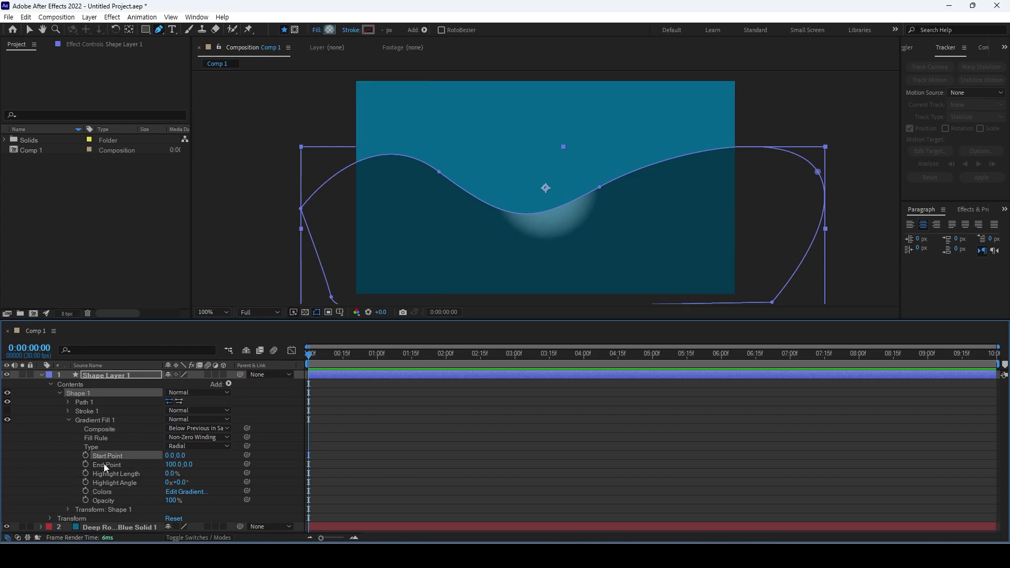
click(103, 465)
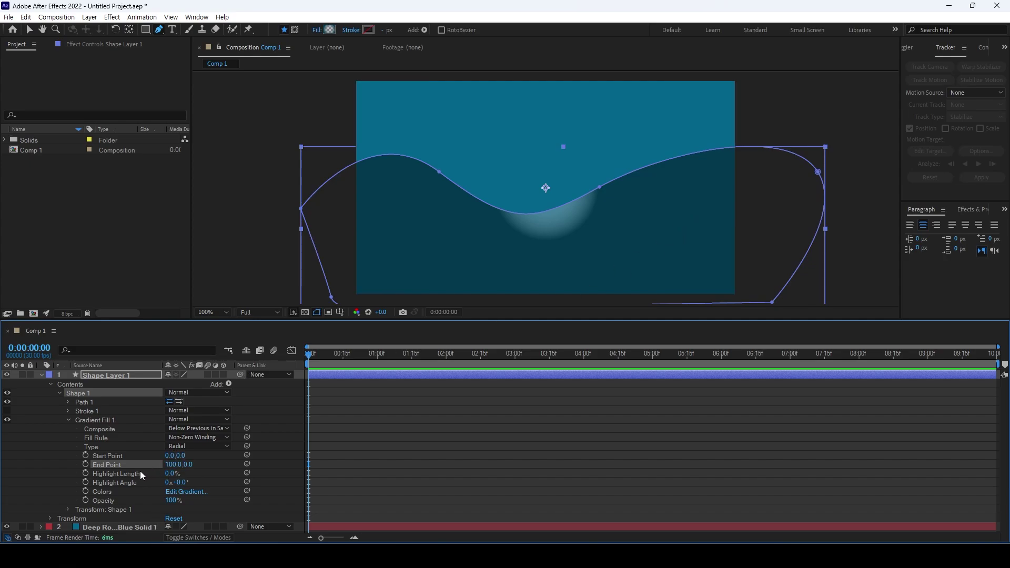
drag(174, 465, 274, 453)
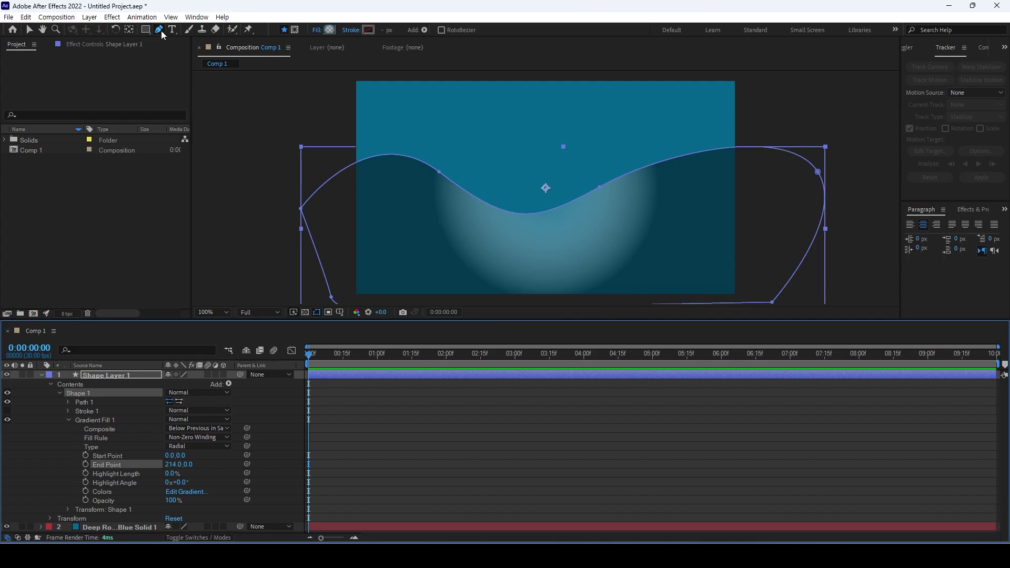
click(29, 30)
mouse_move(545, 188)
mouse_down()
mouse_move(516, 234)
mouse_move(475, 231)
mouse_move(503, 188)
mouse_move(544, 192)
mouse_up()
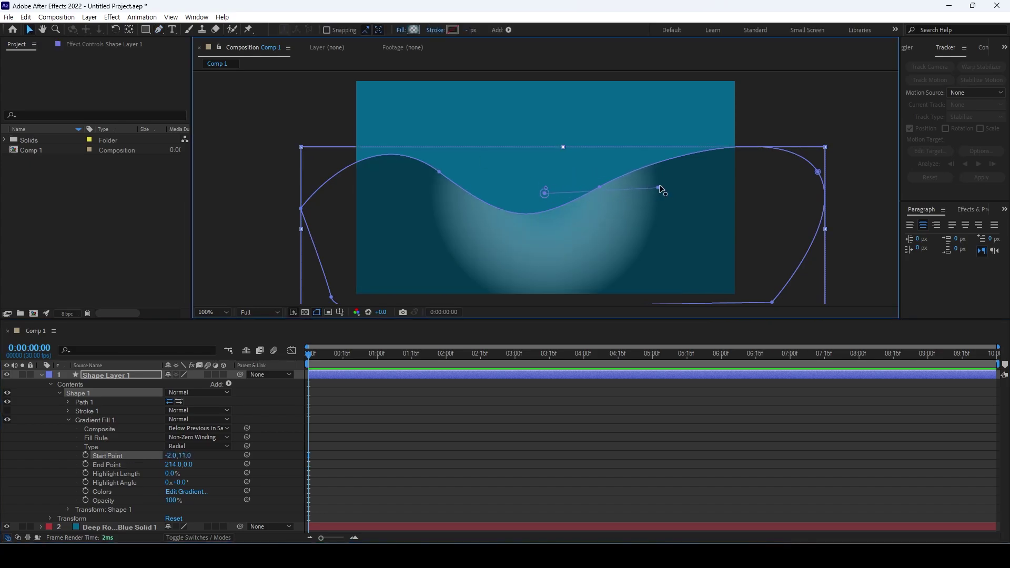
drag(658, 187, 789, 219)
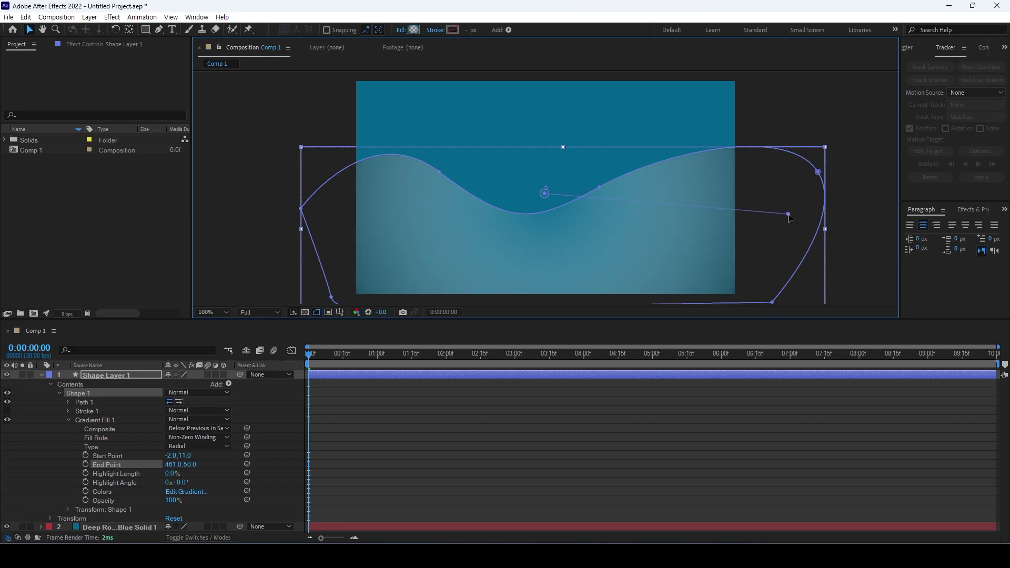
drag(544, 192, 367, 148)
drag(789, 219, 761, 123)
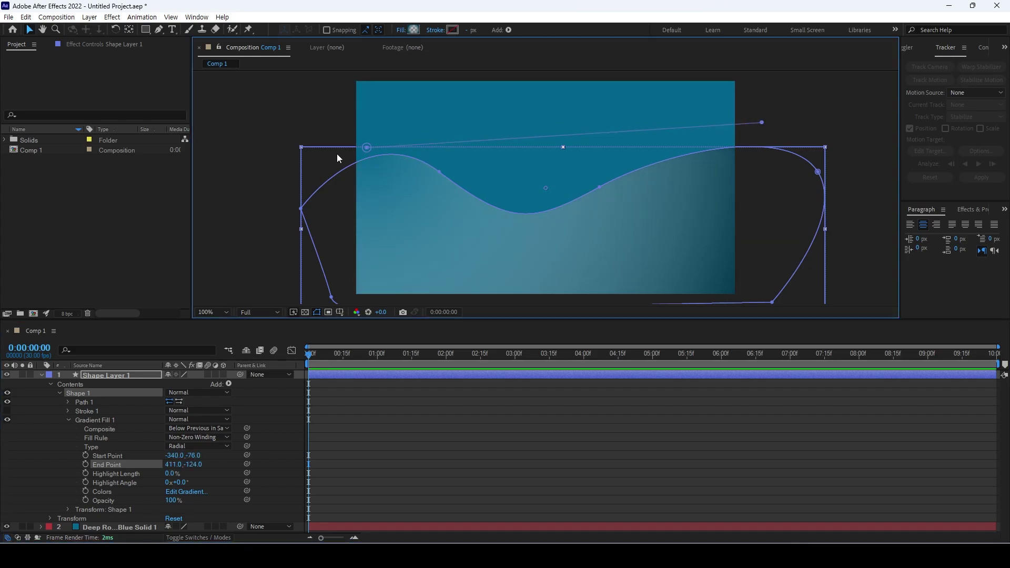
drag(367, 150, 377, 94)
mouse_move(763, 122)
mouse_down()
mouse_move(690, 151)
mouse_move(753, 128)
mouse_up()
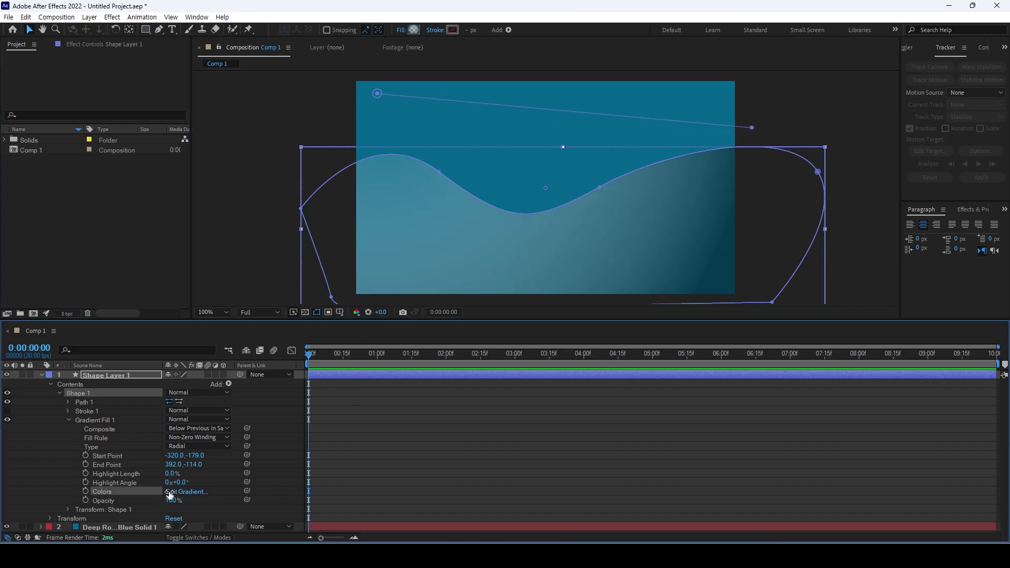
Set the gradient's starting opacity to 100% and its starting colour to the background teal 03658C, sampled from the composition
click(187, 491)
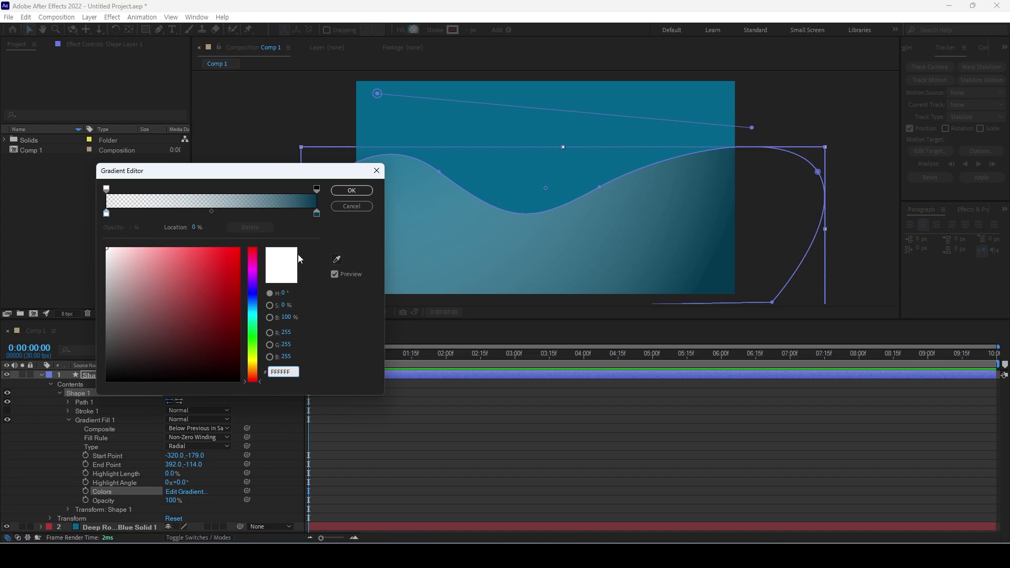
click(336, 258)
click(107, 188)
drag(132, 227, 254, 226)
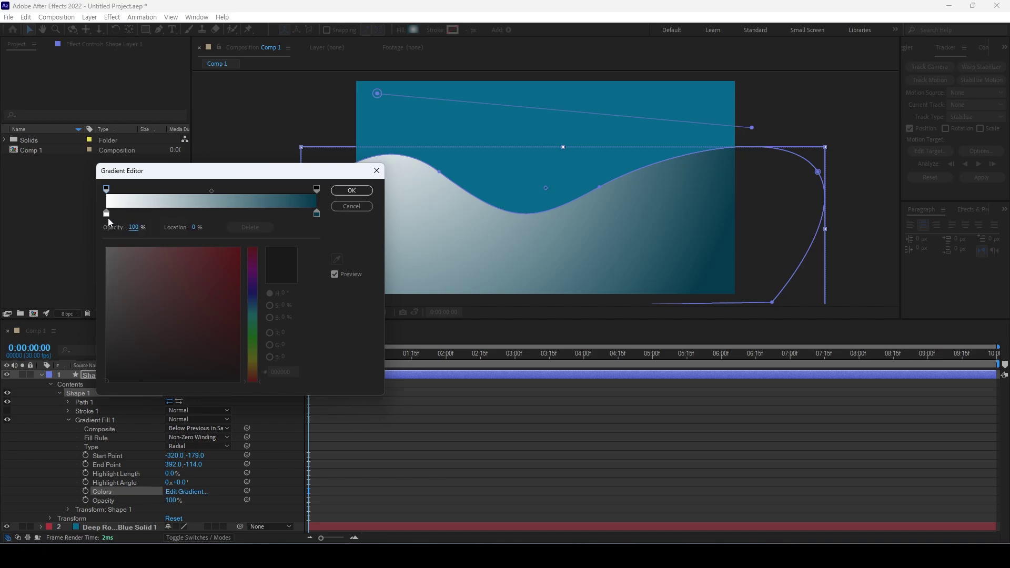
click(106, 214)
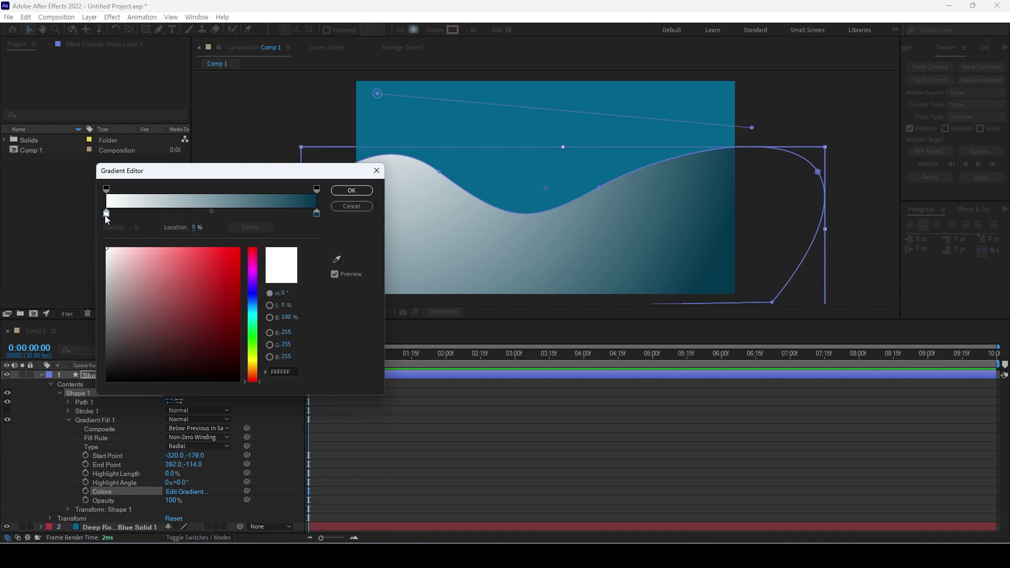
click(336, 259)
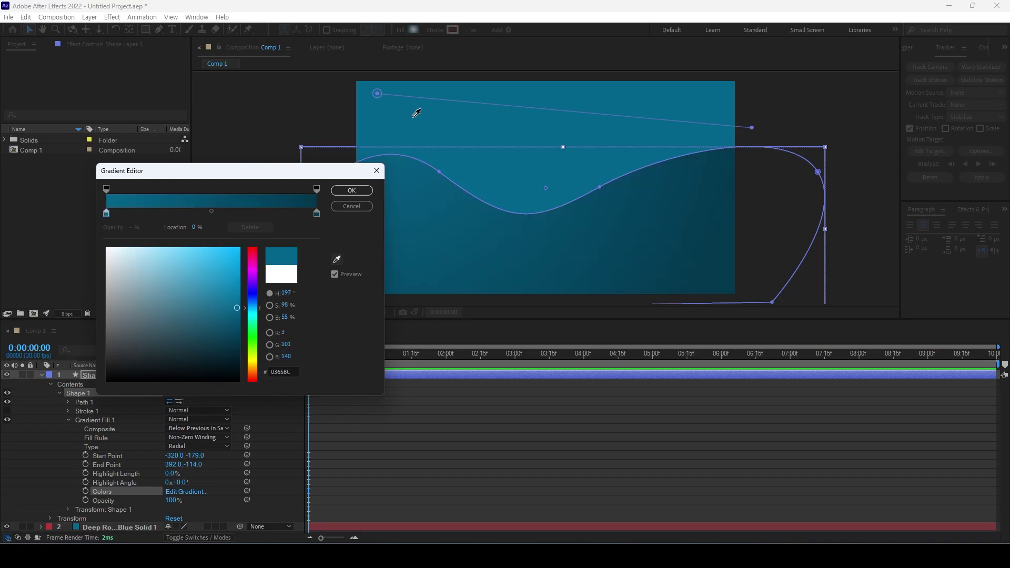
click(411, 149)
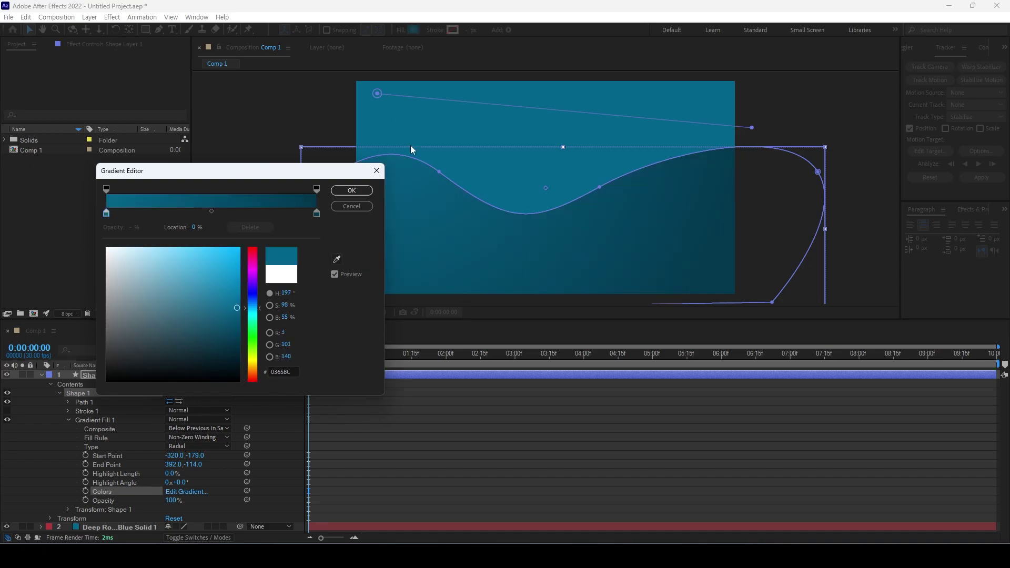
Set the gradient's starting opacity stop to 0%, apply the gradient edits and deselect the wave
click(107, 190)
drag(137, 227, 122, 227)
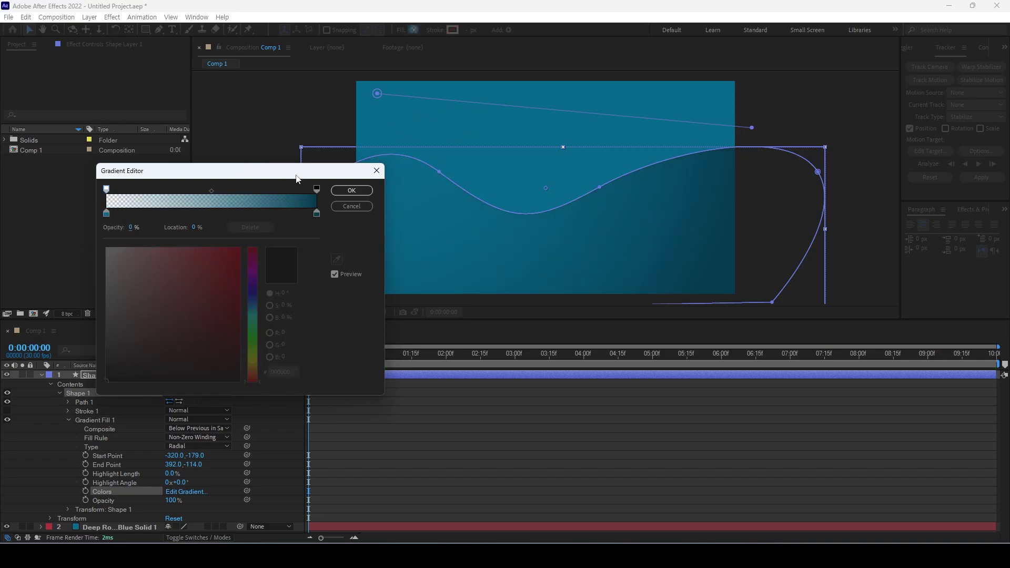
click(351, 190)
click(267, 144)
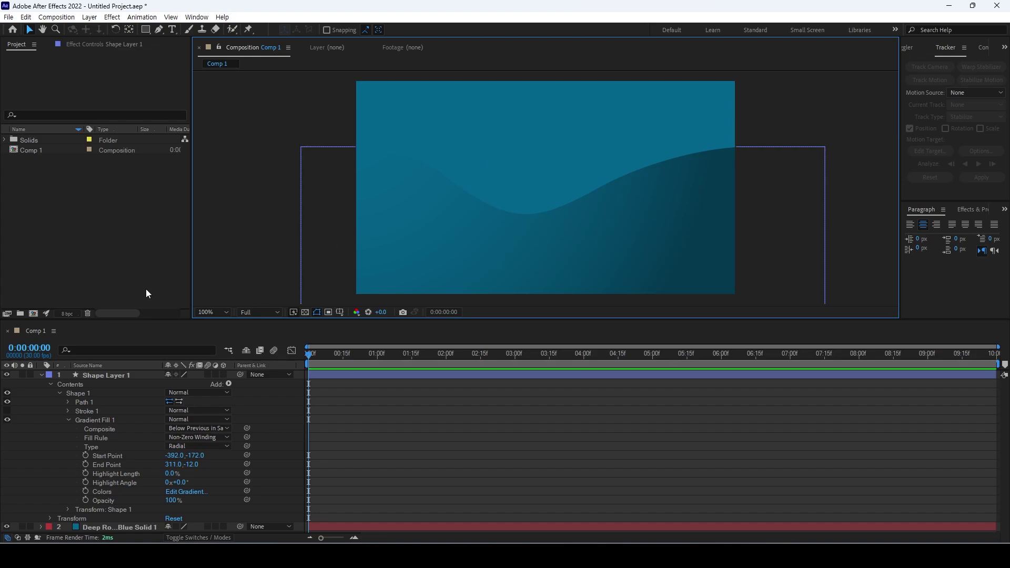
Duplicate Shape Layer 1 and offset the copy slightly to the right and up in the composition
click(103, 378)
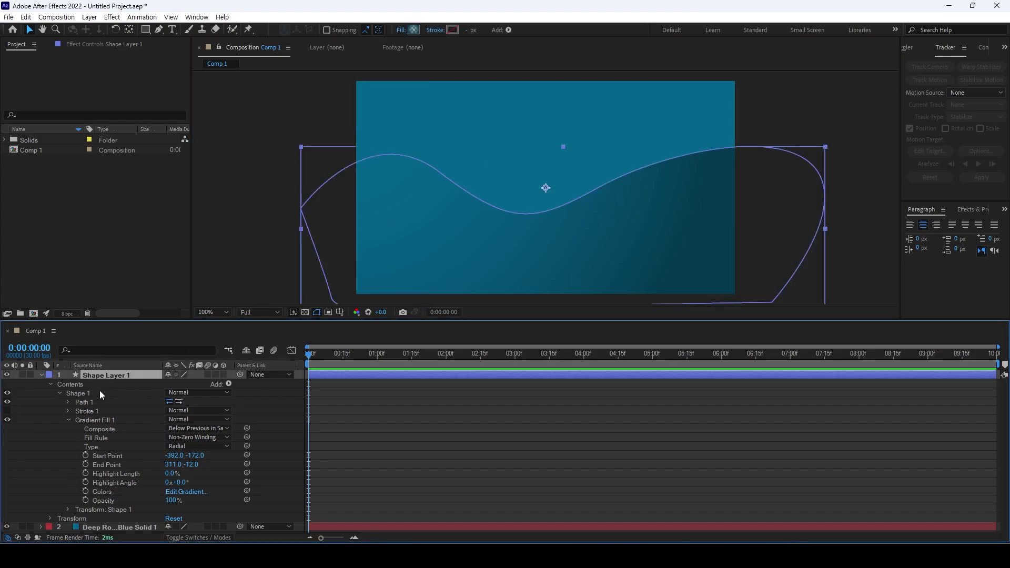
key(ctrl+d)
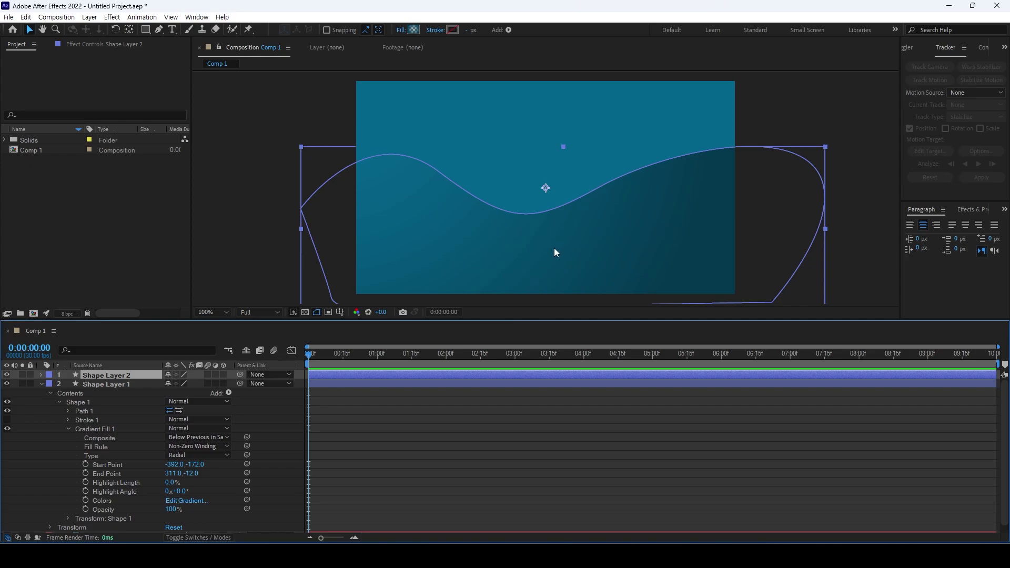
mouse_move(532, 262)
mouse_down()
mouse_move(532, 244)
mouse_move(550, 241)
mouse_move(543, 266)
mouse_up()
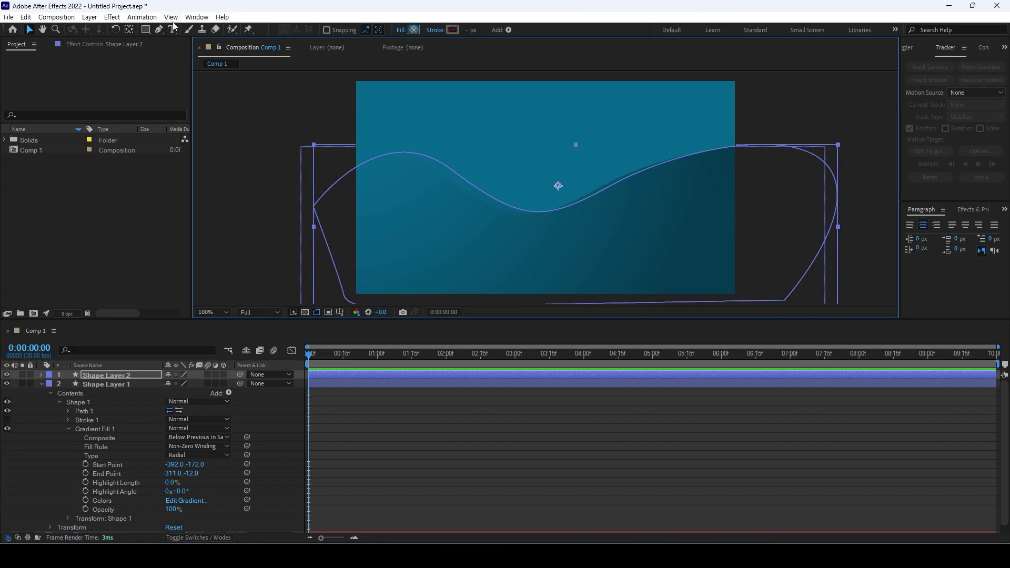
Expand Shape Layer 2's contents, select the path of Path 1, and shift the whole path slightly up and to the left
click(103, 375)
click(42, 375)
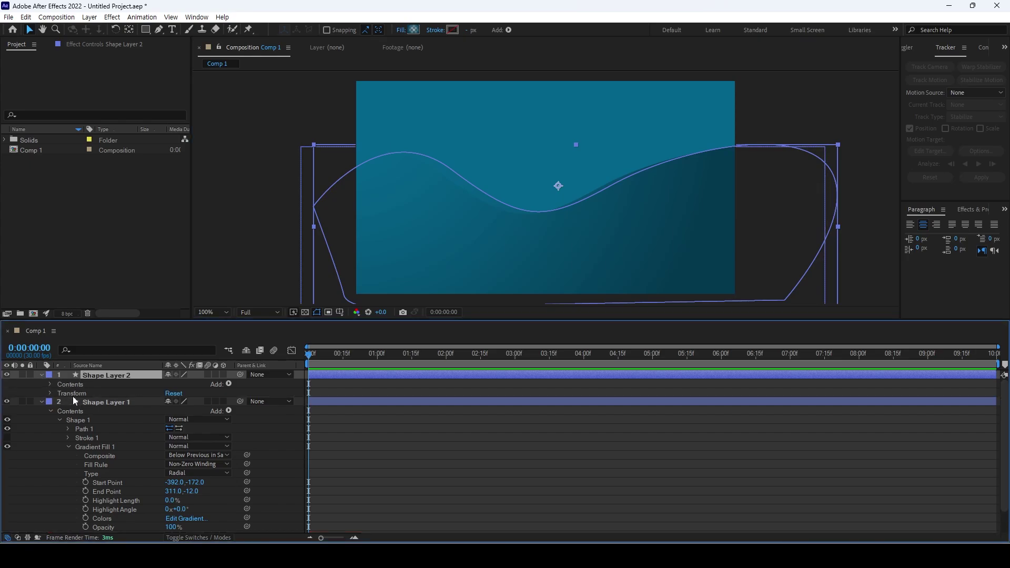
click(50, 384)
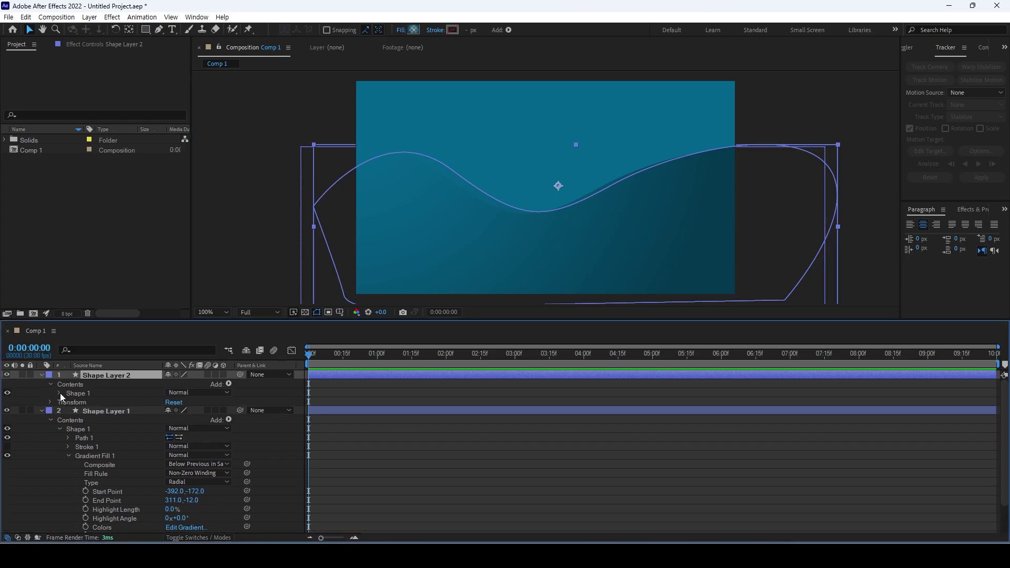
click(60, 393)
click(85, 402)
click(69, 401)
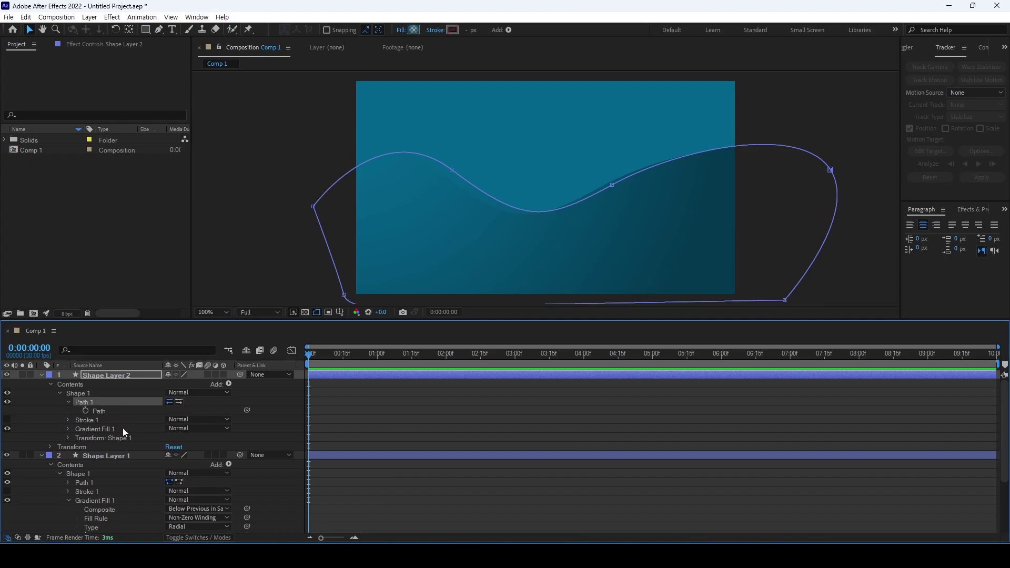
click(100, 412)
drag(612, 188, 606, 183)
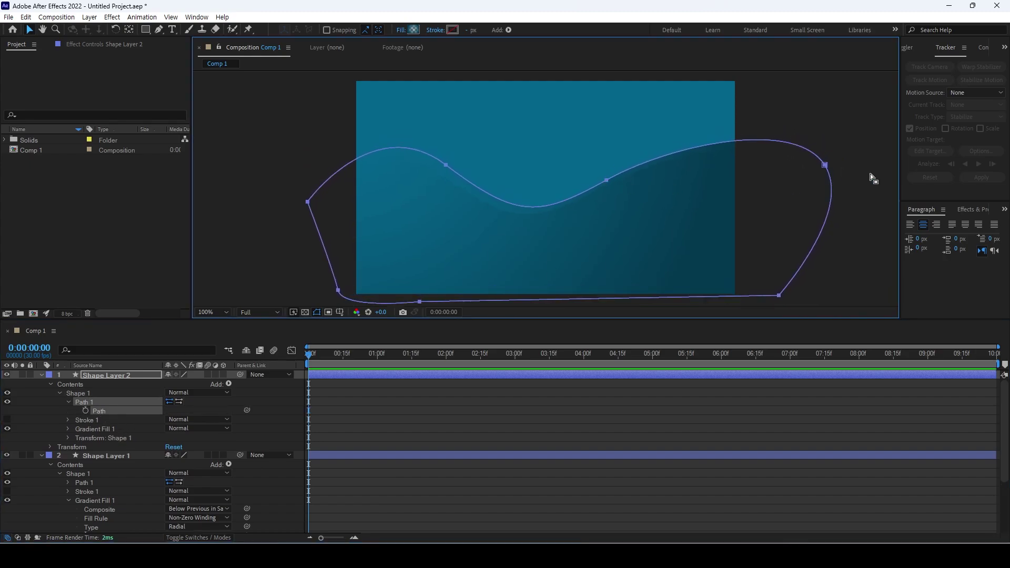
Reshape Shape Layer 2's wave by raising its far-right point and right slope and slightly lowering the left slope point, then deselect it
click(824, 165)
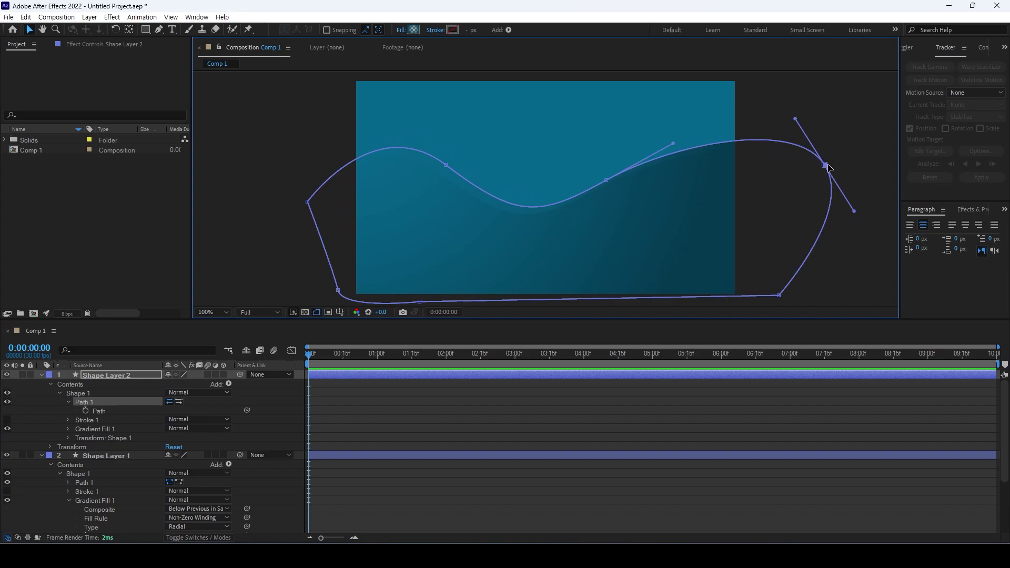
drag(826, 165, 811, 127)
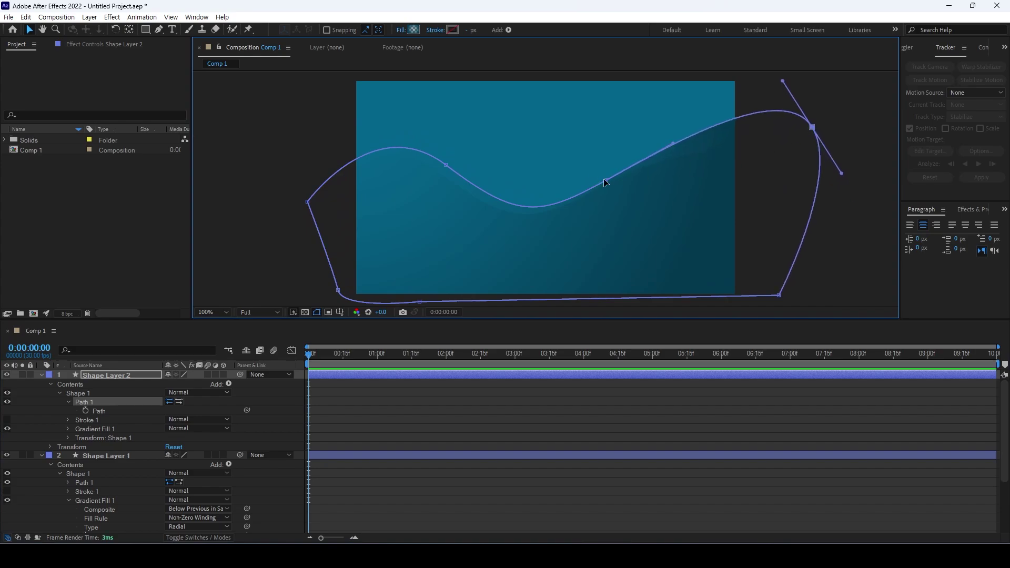
drag(605, 183, 634, 165)
drag(568, 198, 562, 189)
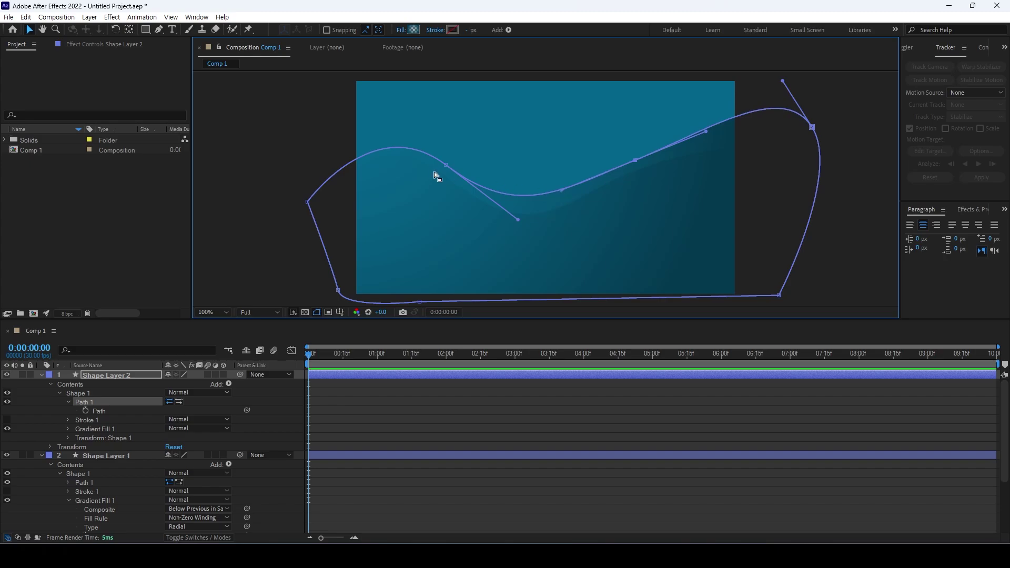
drag(443, 165, 445, 170)
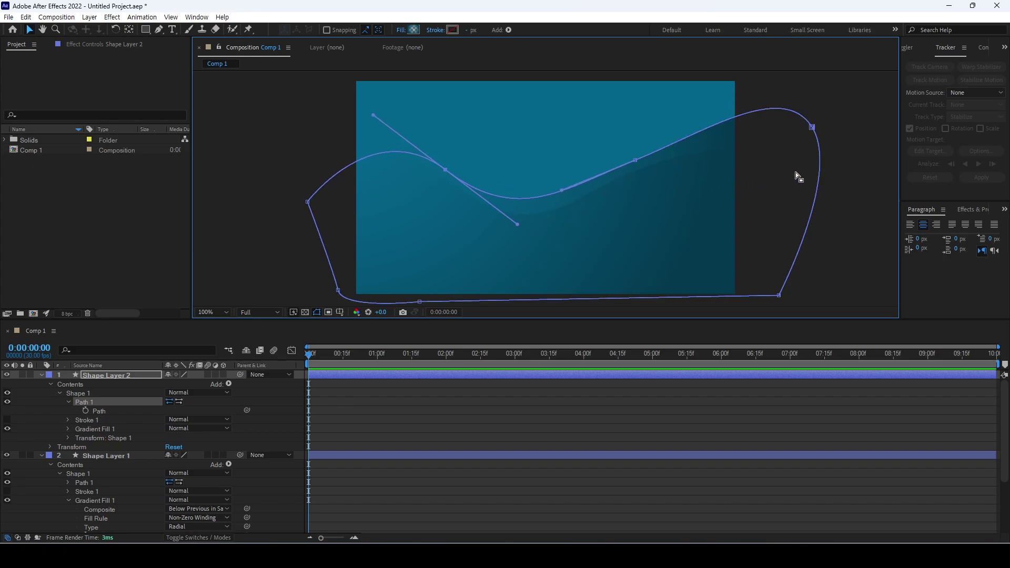
click(857, 172)
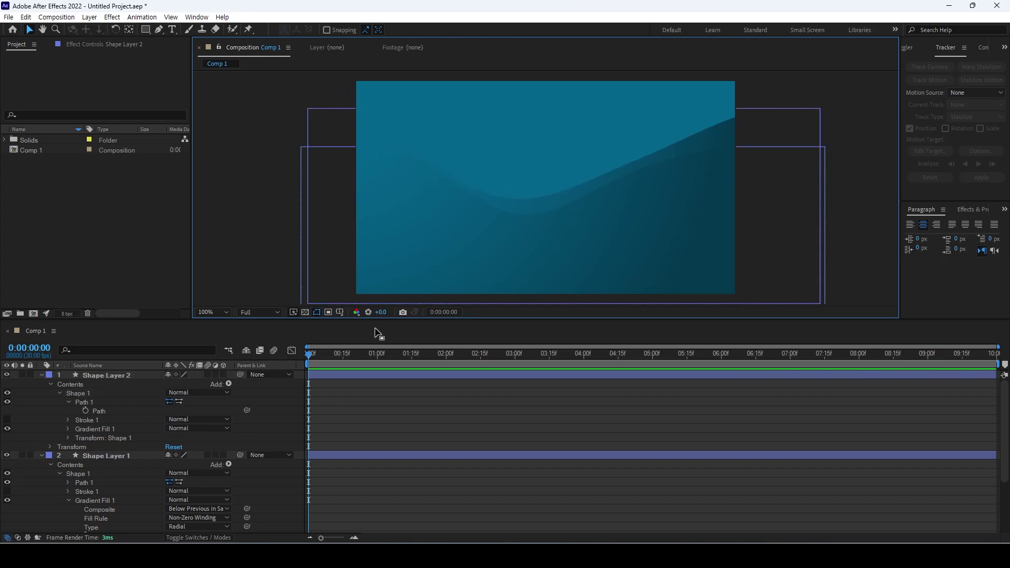
Duplicate Shape Layer 2 to add a third wave layer, and select Shape Layer 2 again
click(81, 401)
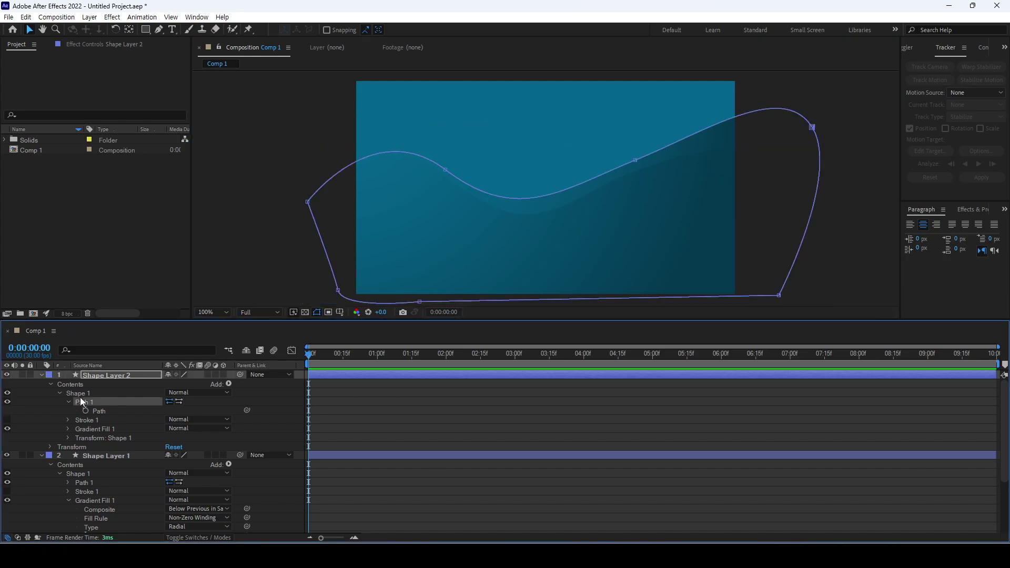
key(ctrl+d)
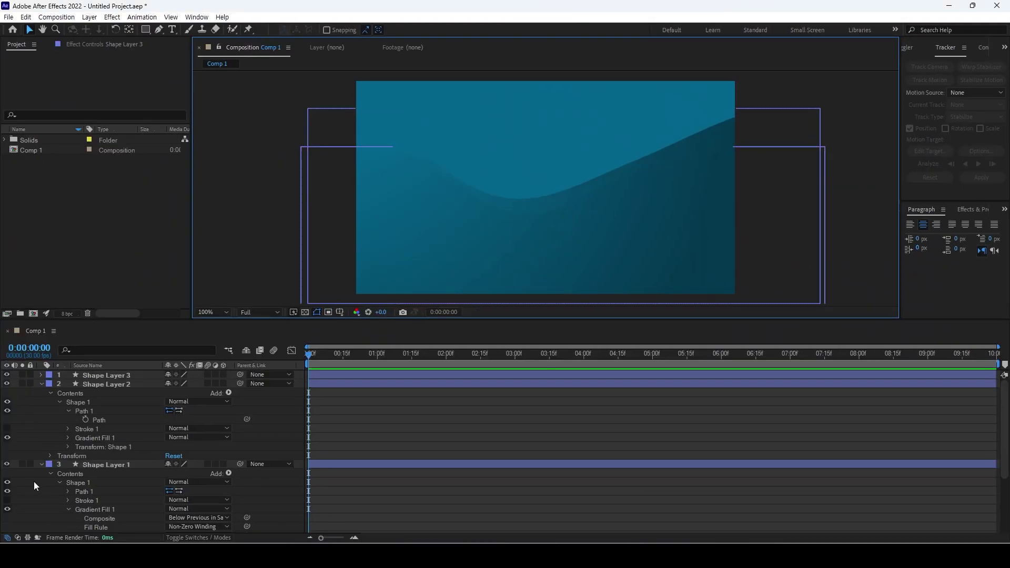
click(87, 411)
click(105, 384)
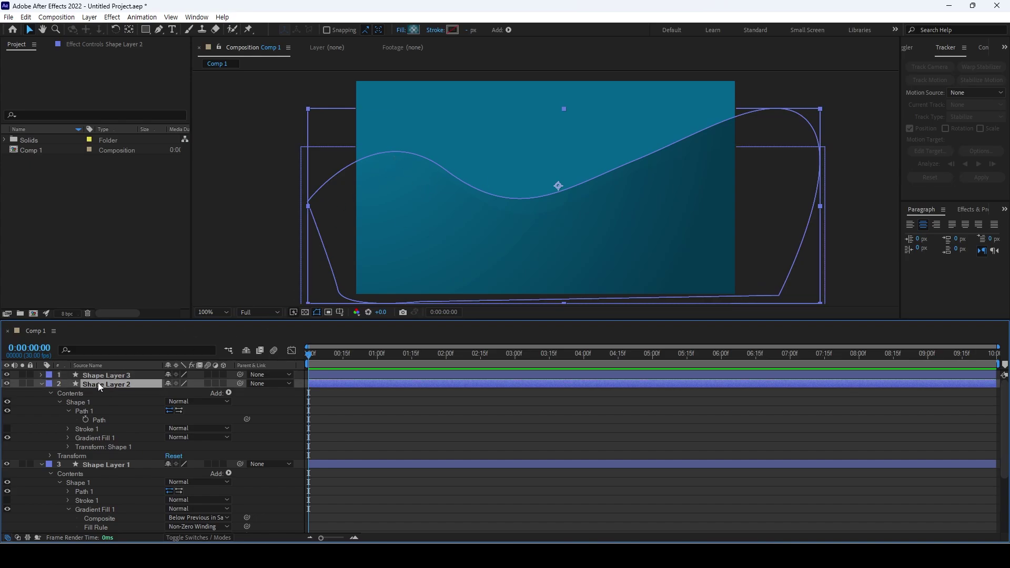
click(89, 17)
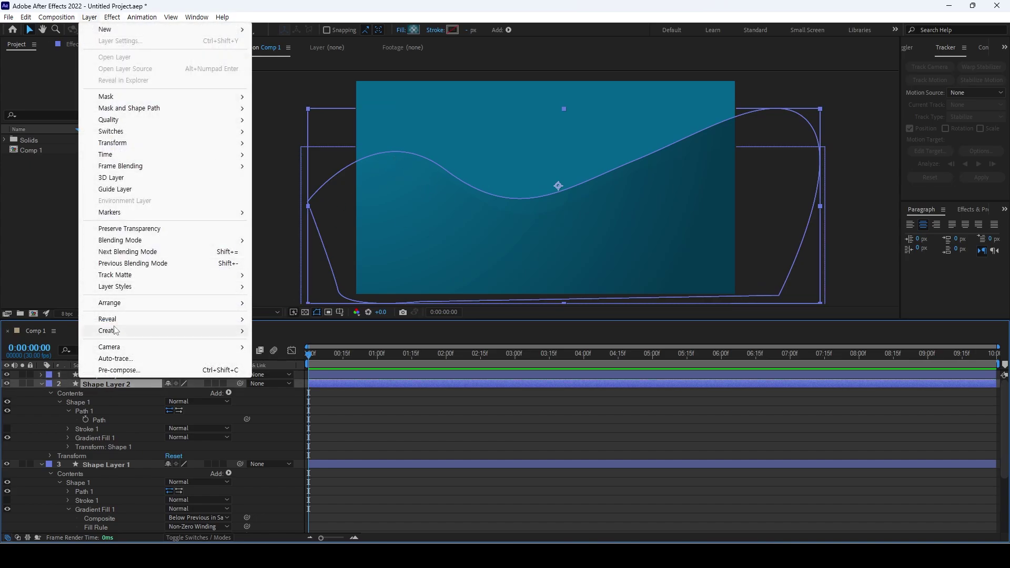
mouse_move(125, 288)
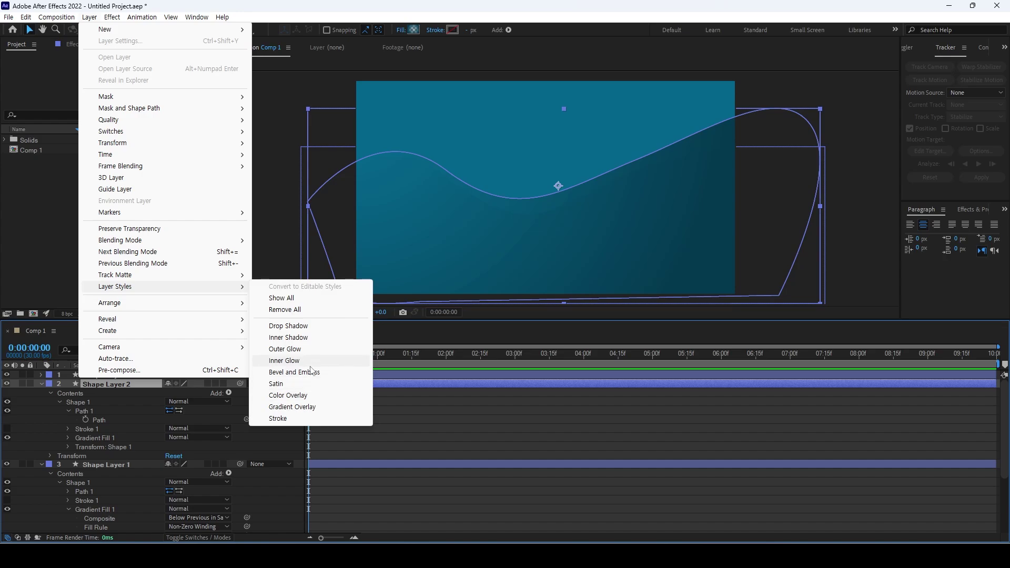
click(288, 326)
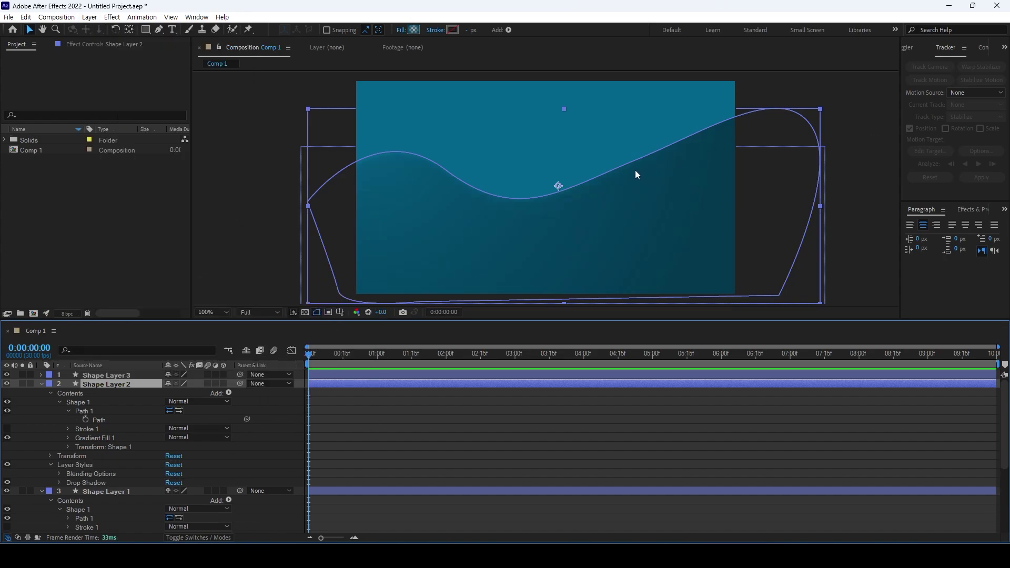
key(ctrl+z)
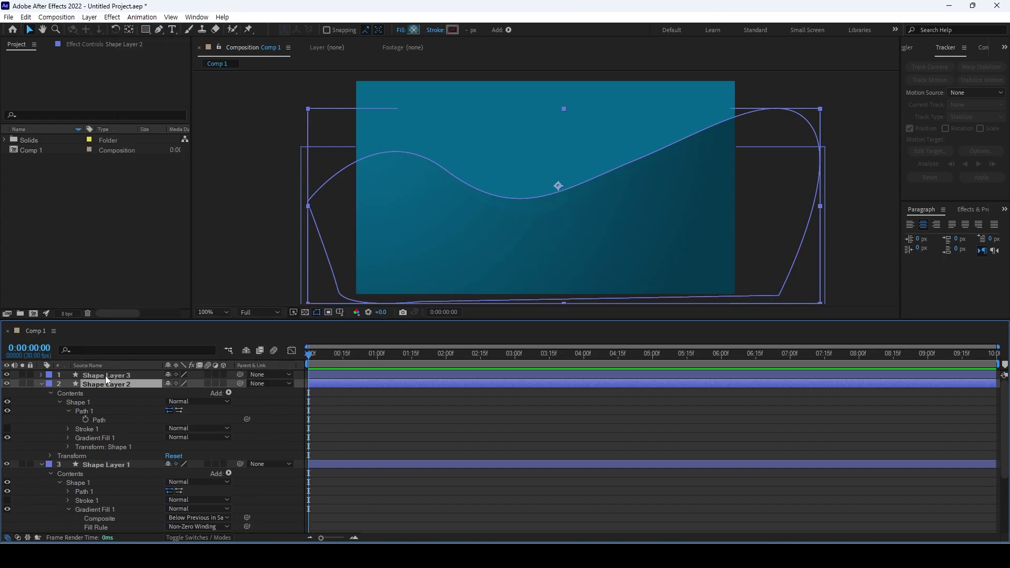
Add a Drop Shadow layer style to Shape Layer 3, then deselect the layer
click(105, 375)
click(90, 17)
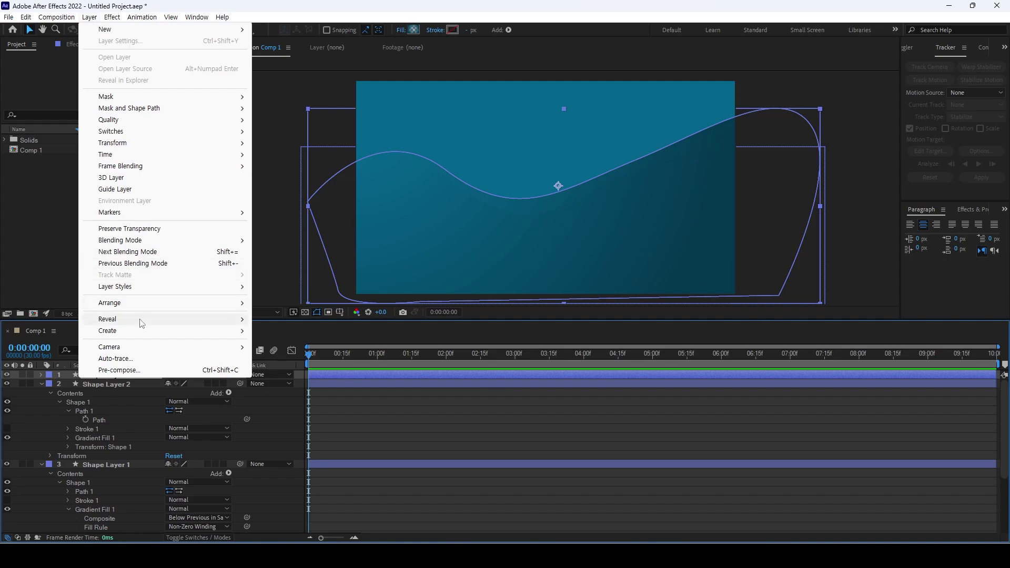
mouse_move(226, 287)
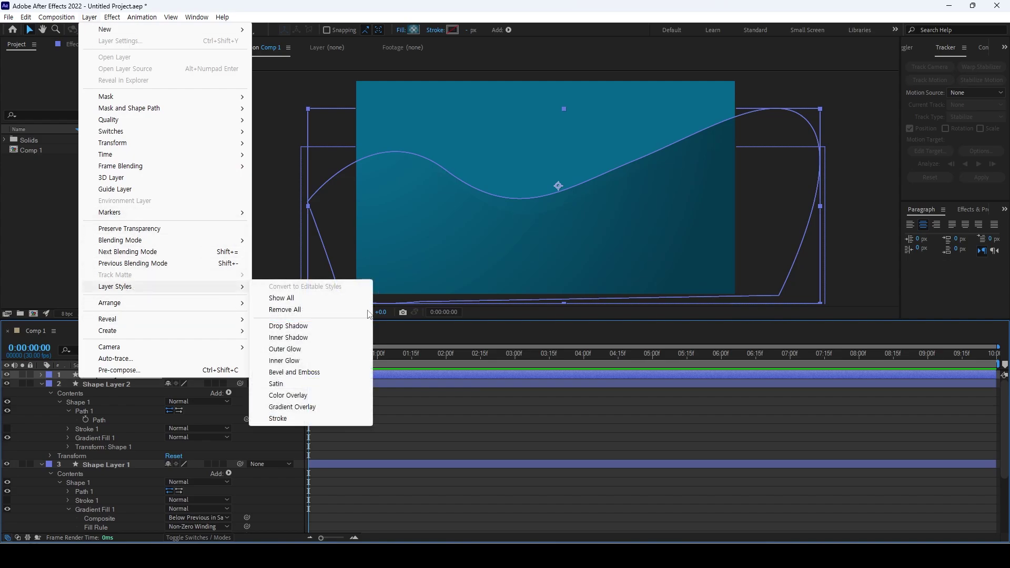
click(301, 327)
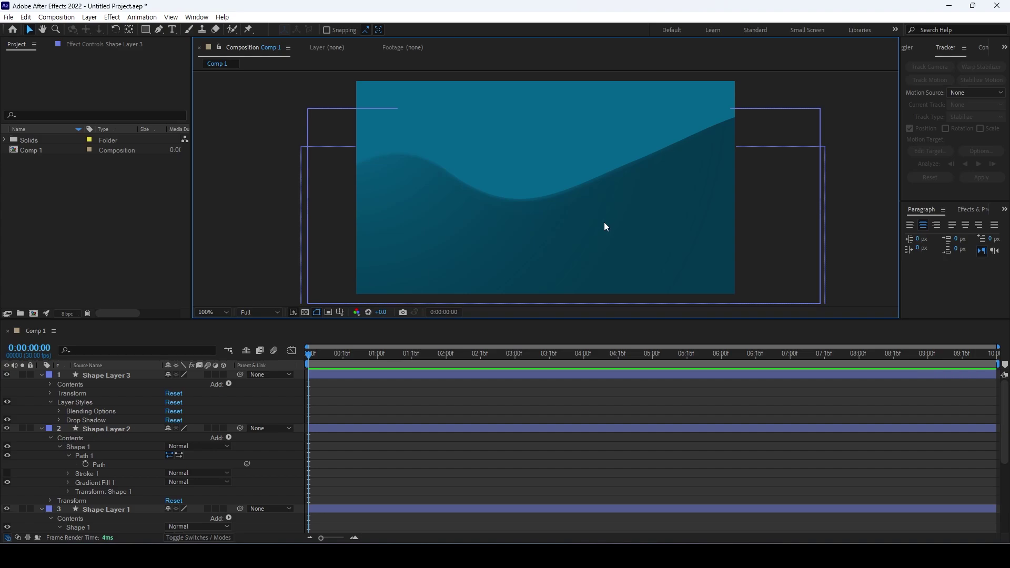
click(586, 236)
Show the layer blending mode options and set Shape Layer 3's blending mode to Add
click(121, 377)
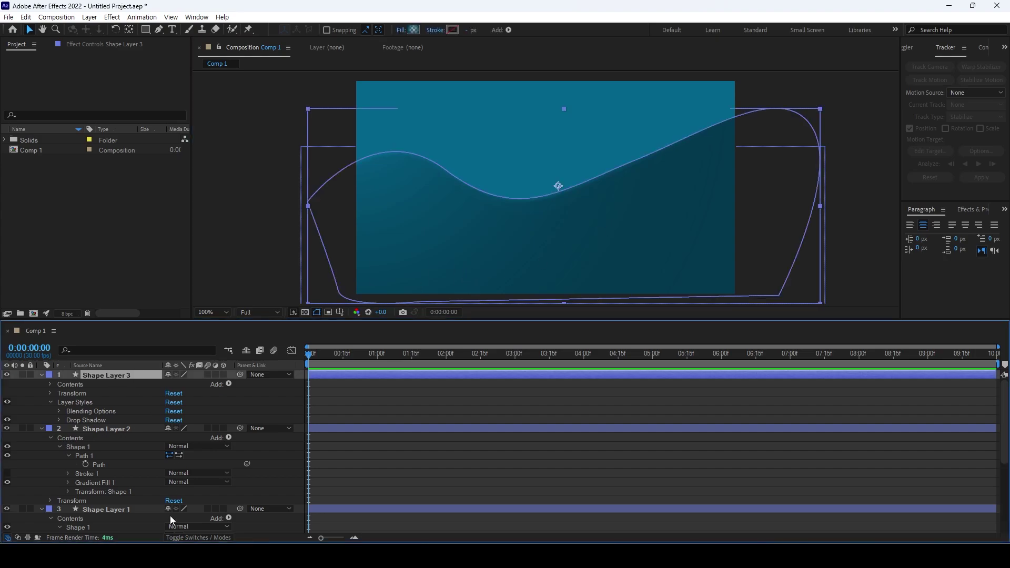
key(F4)
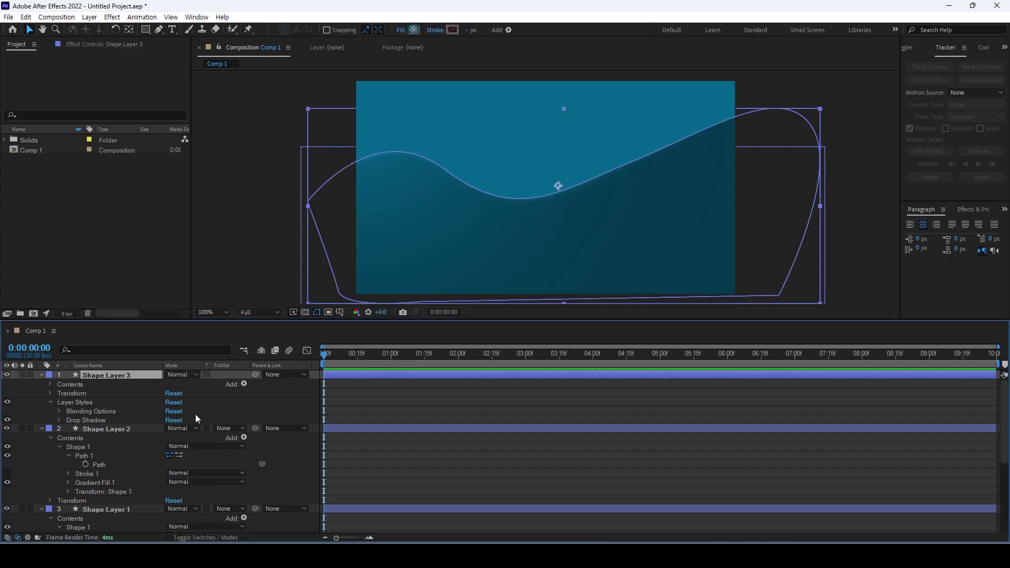
click(178, 374)
click(157, 498)
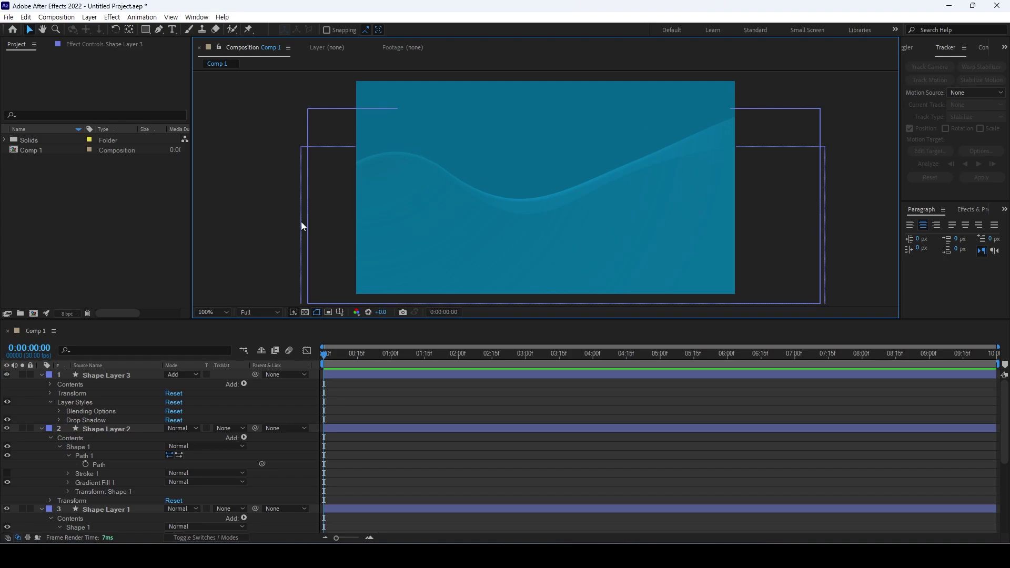
click(92, 373)
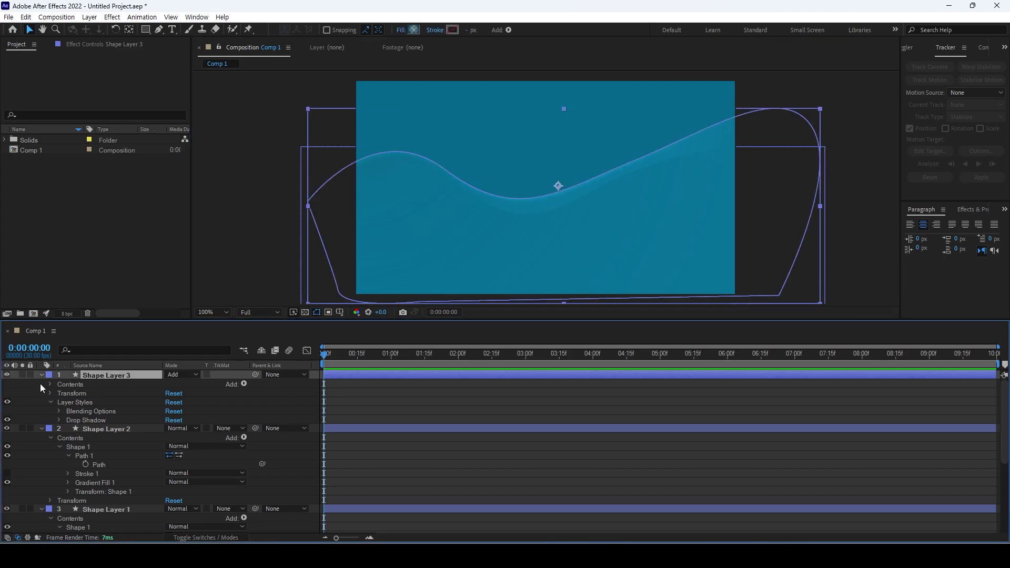
shift+click(94, 429)
shift+click(90, 507)
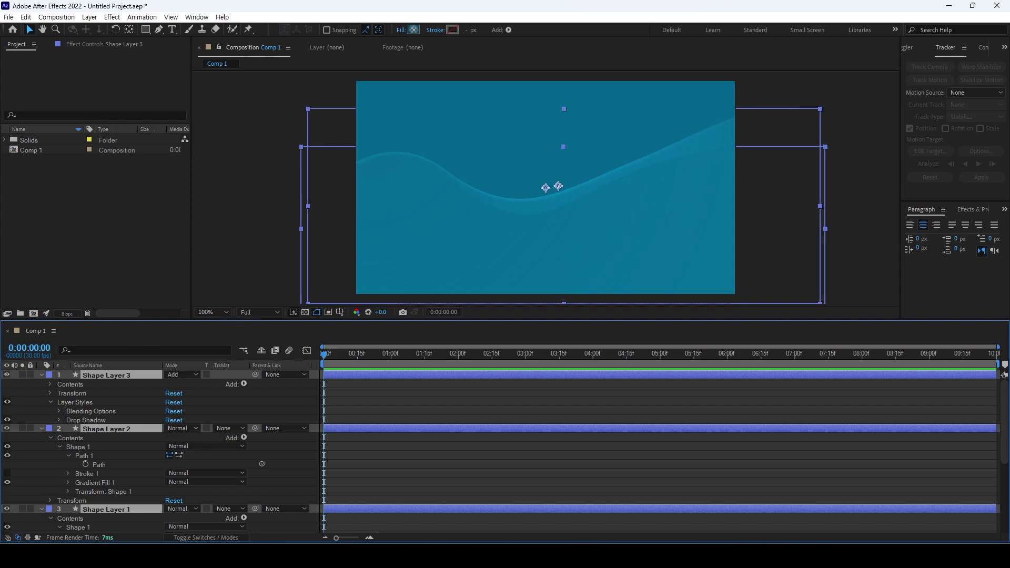
click(254, 228)
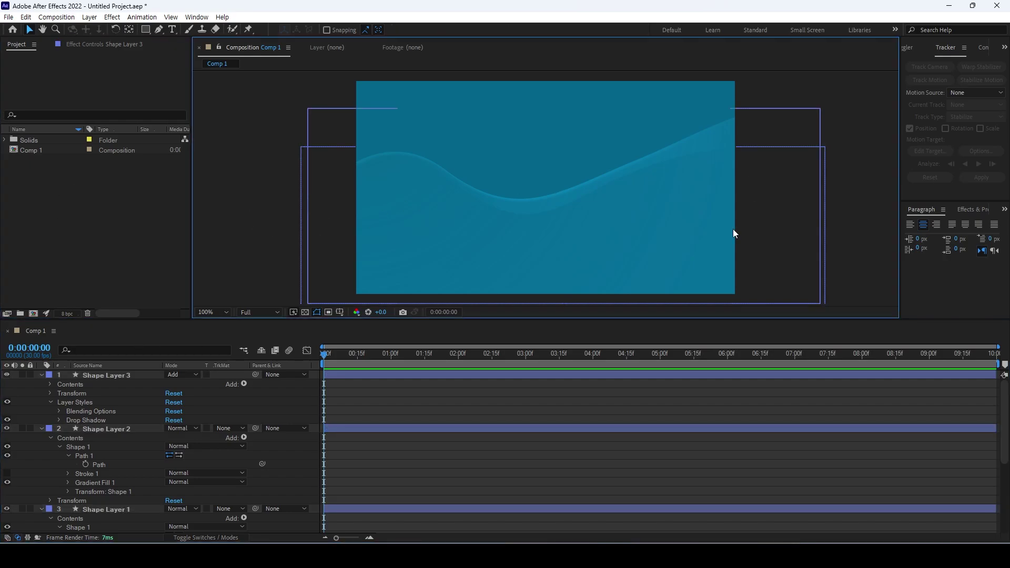
click(93, 429)
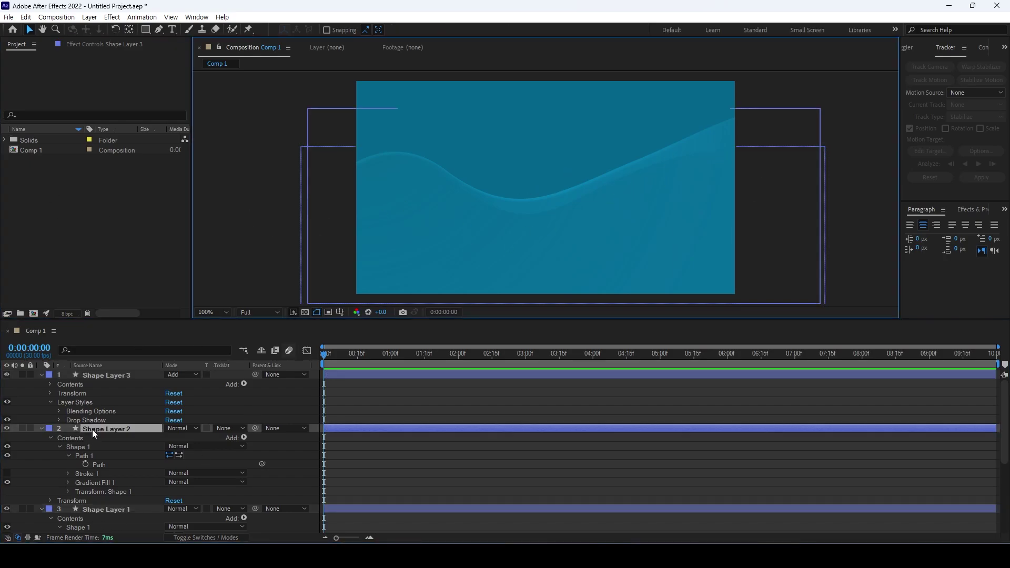
Add an Inner Shadow layer style to Shape Layer 3 and deselect the layer
click(120, 377)
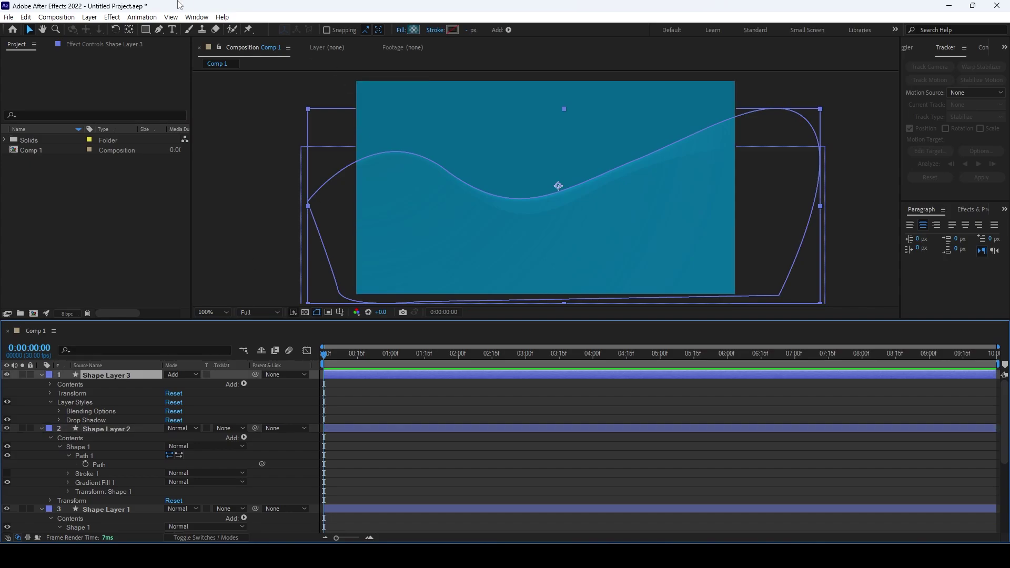
click(89, 17)
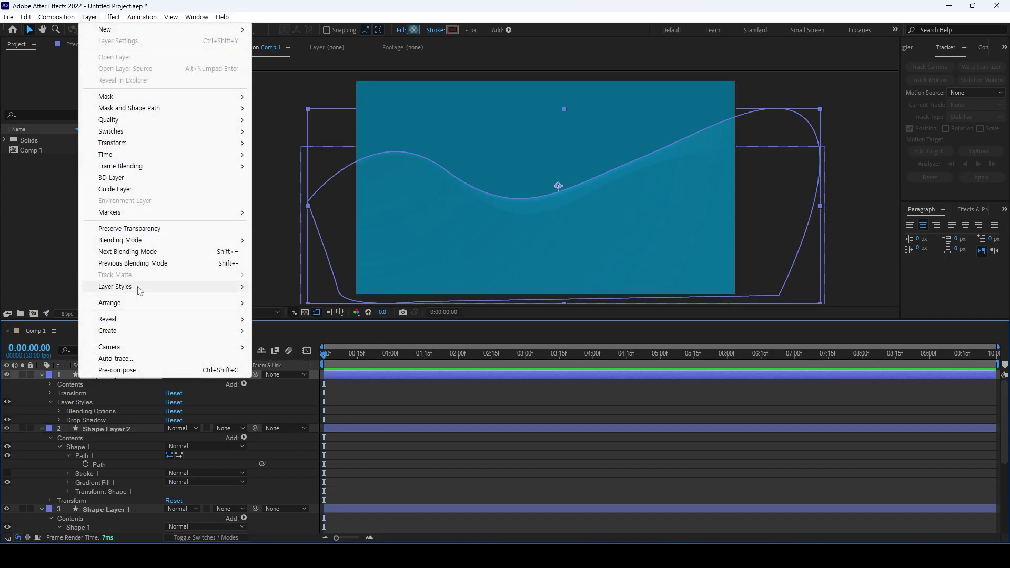
mouse_move(137, 288)
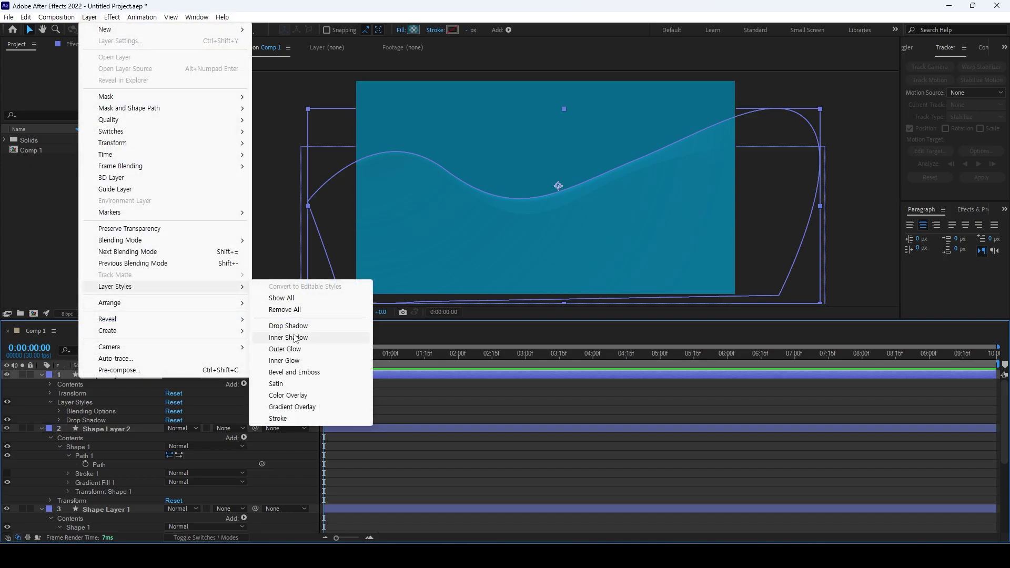
click(288, 337)
click(228, 179)
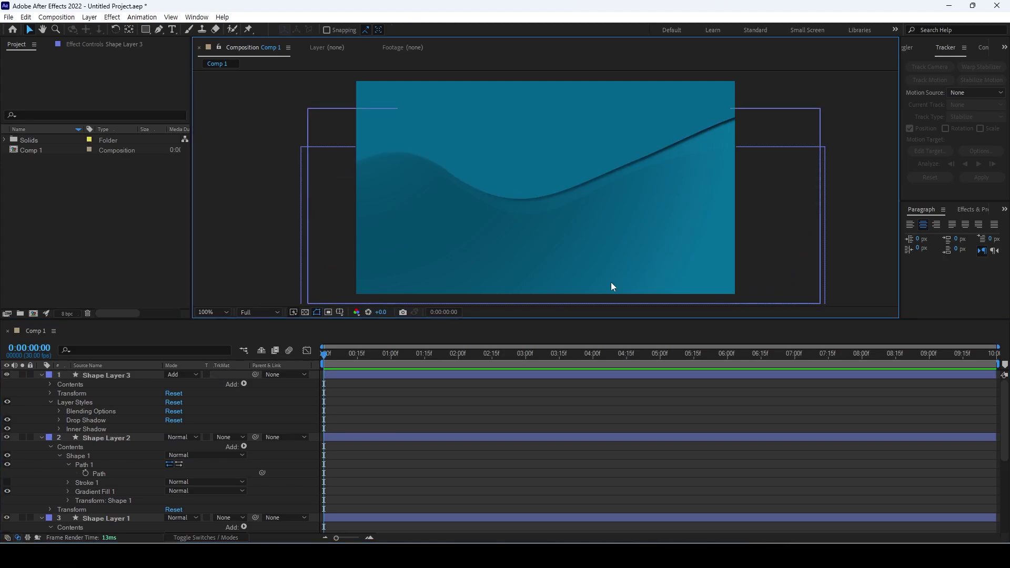
click(120, 439)
click(111, 378)
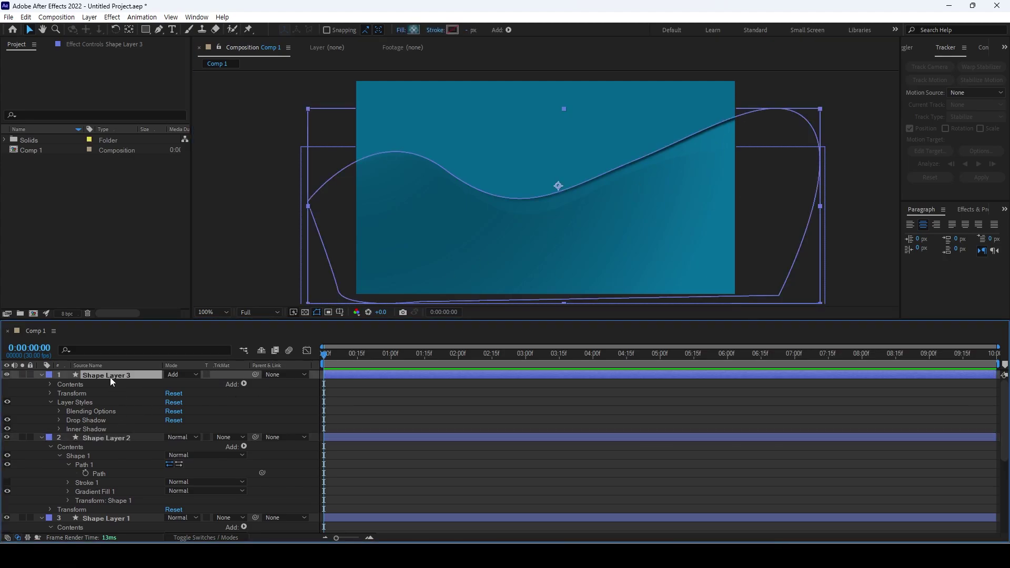
click(121, 439)
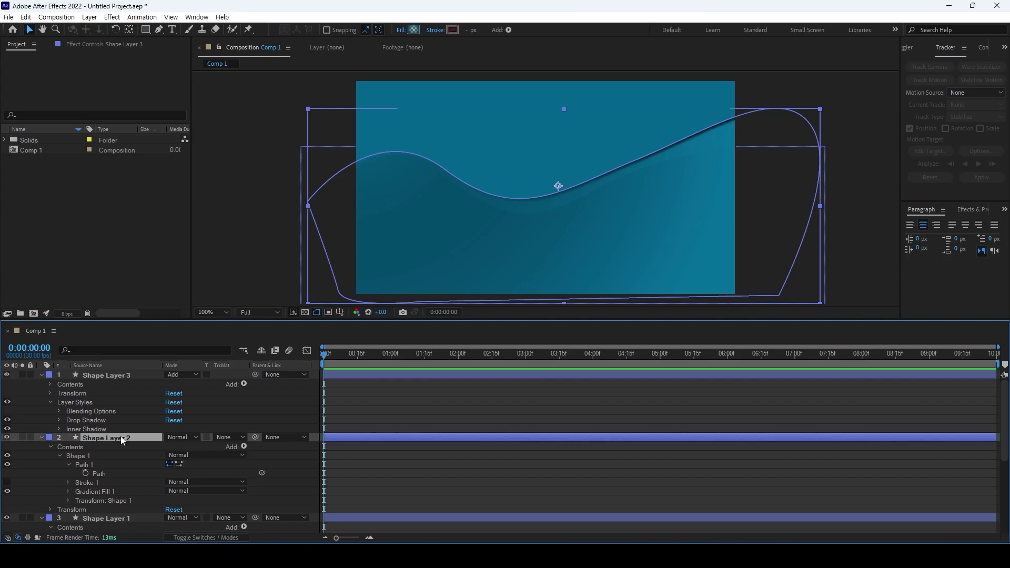
click(740, 209)
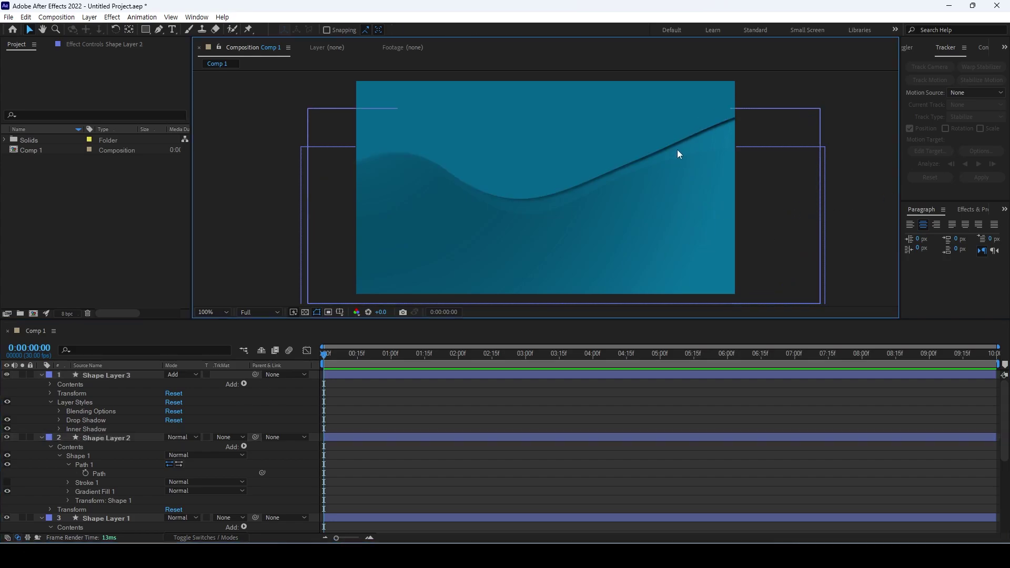
click(456, 284)
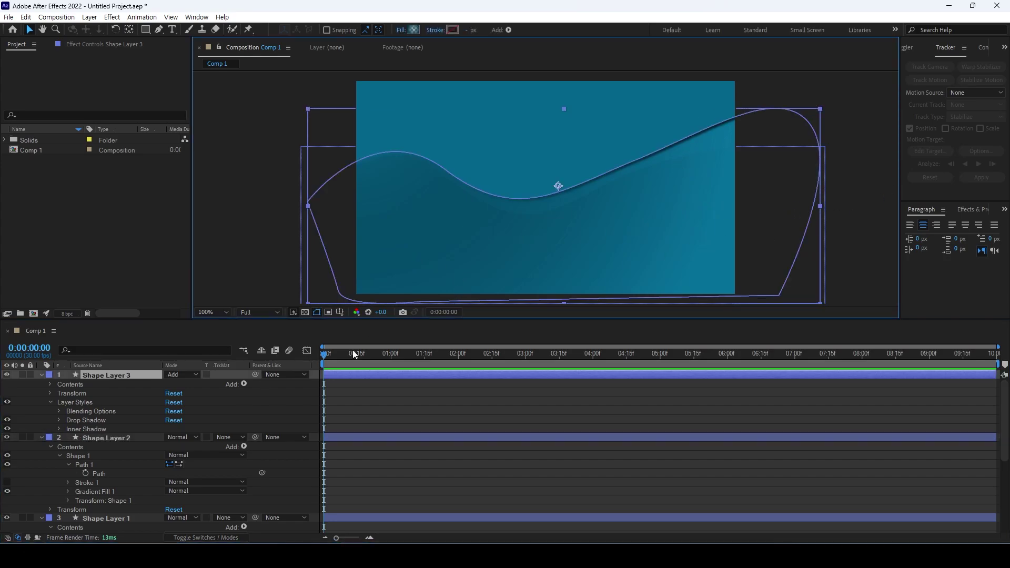
click(113, 440)
Apply a Bevel and Emboss layer style to Shape Layer 1, then deselect it
scroll(117, 443, down, 3)
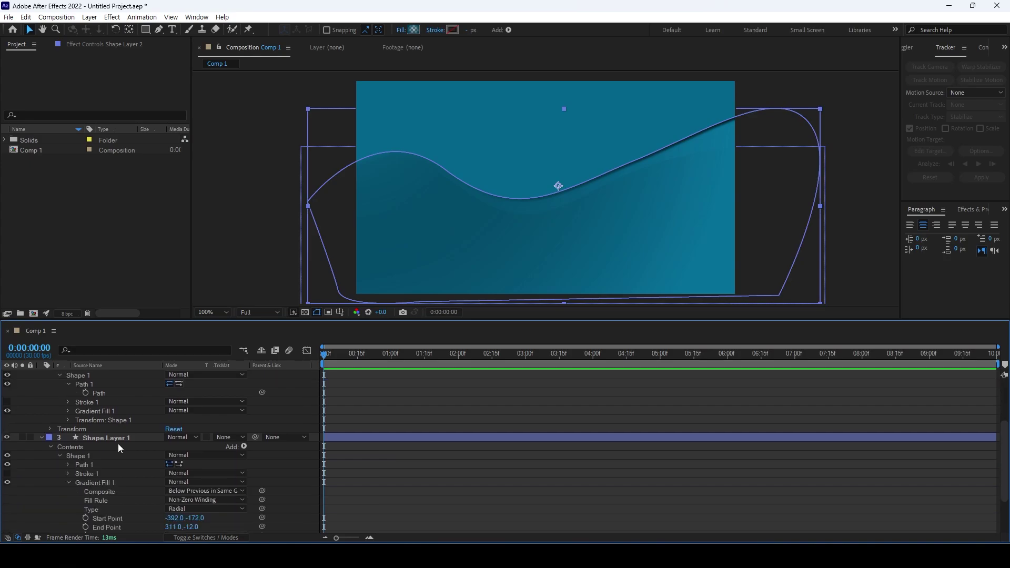
click(121, 438)
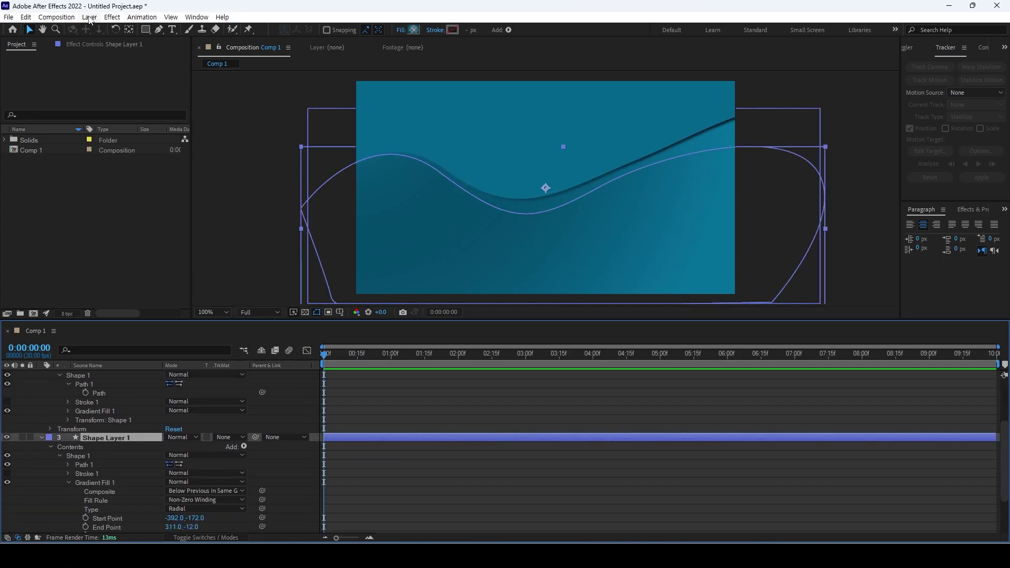
click(90, 18)
mouse_move(145, 288)
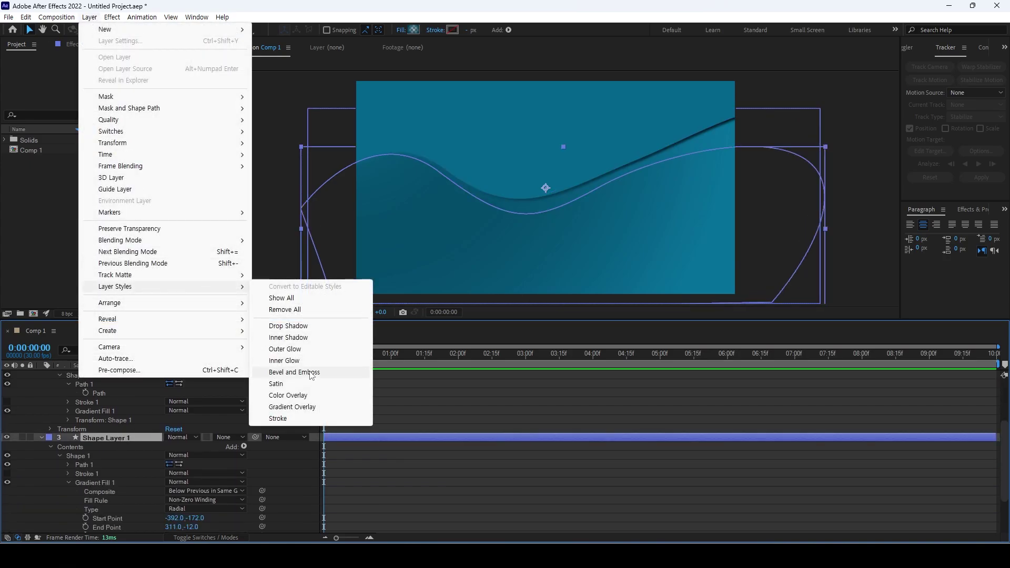
click(294, 372)
click(592, 246)
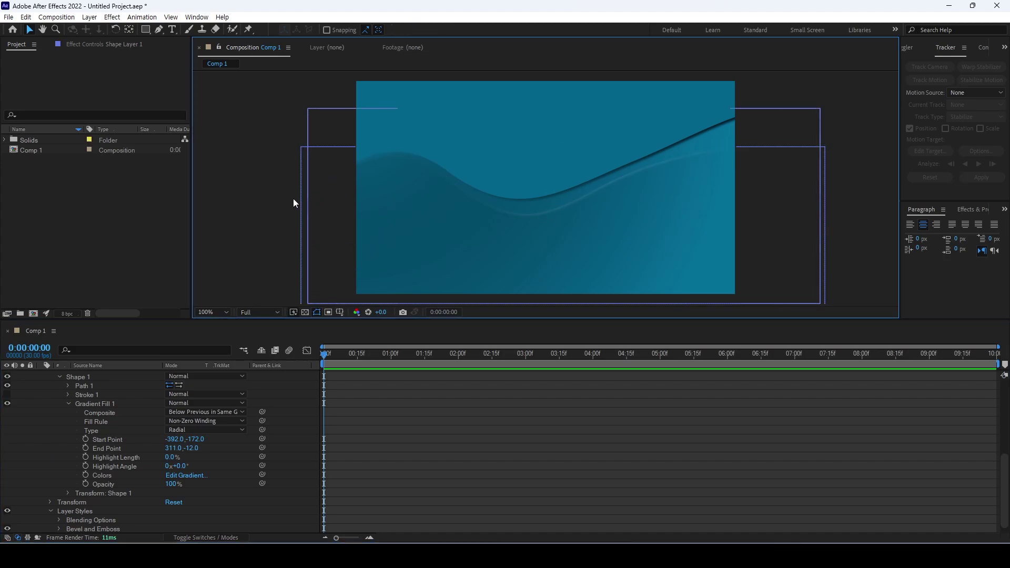
click(90, 17)
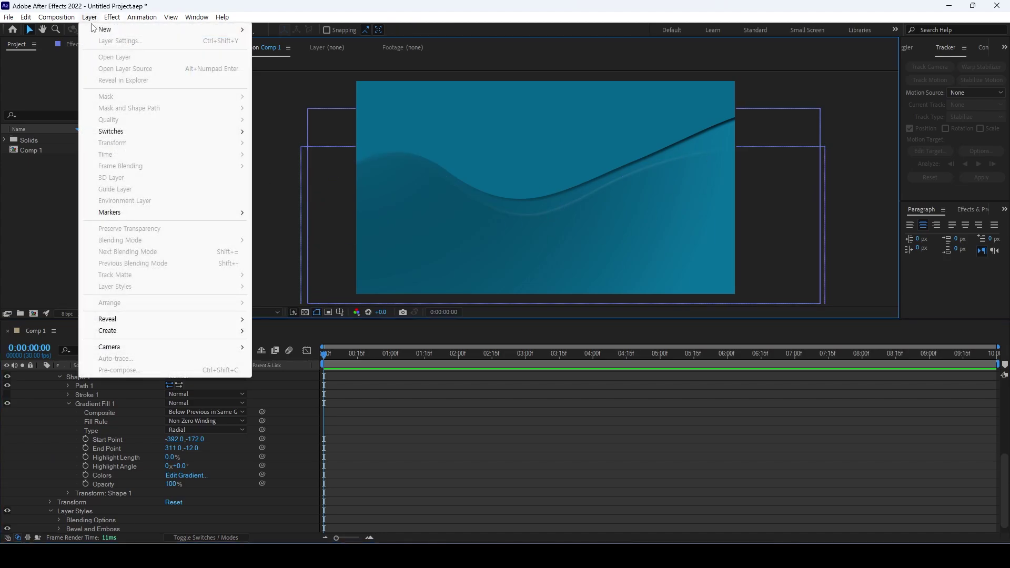
click(66, 453)
scroll(105, 410, up, 10)
scroll(98, 416, down, 1)
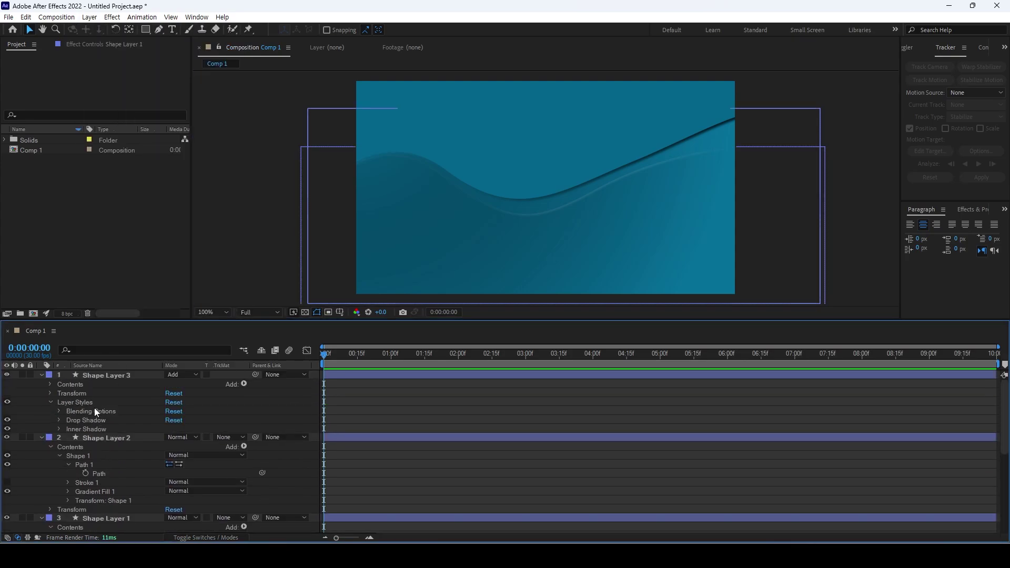
click(86, 439)
click(90, 17)
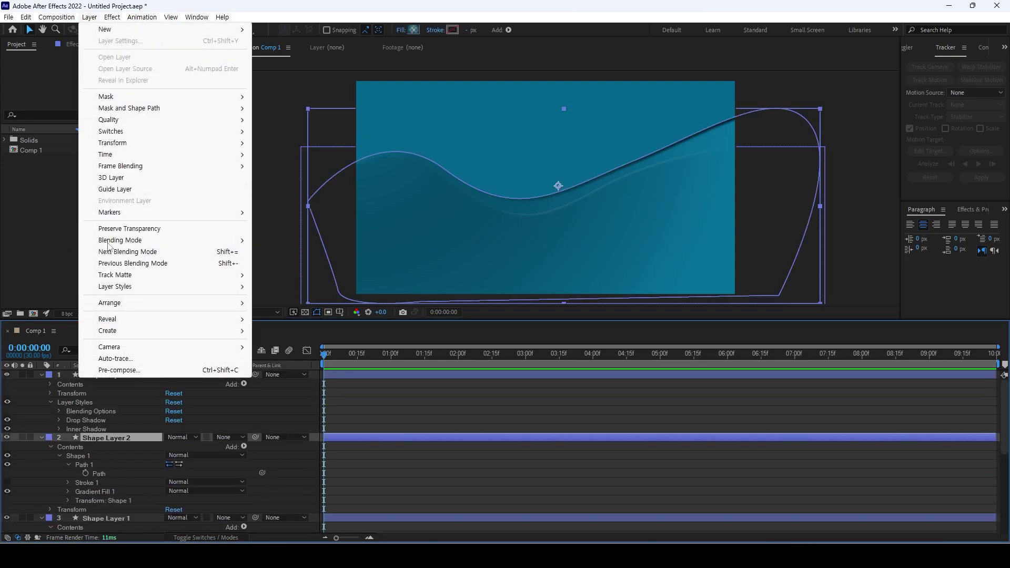
mouse_move(155, 287)
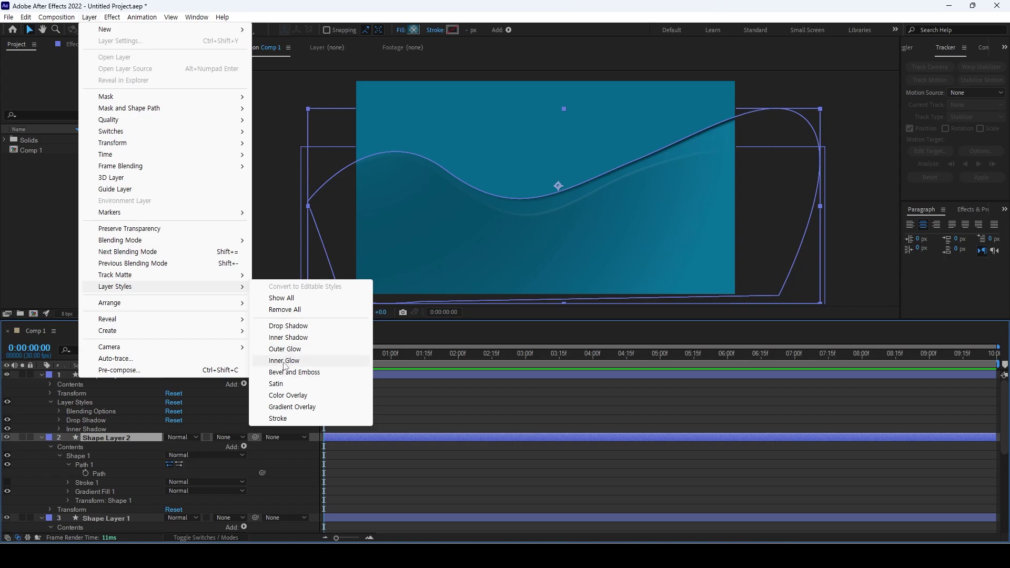
click(268, 182)
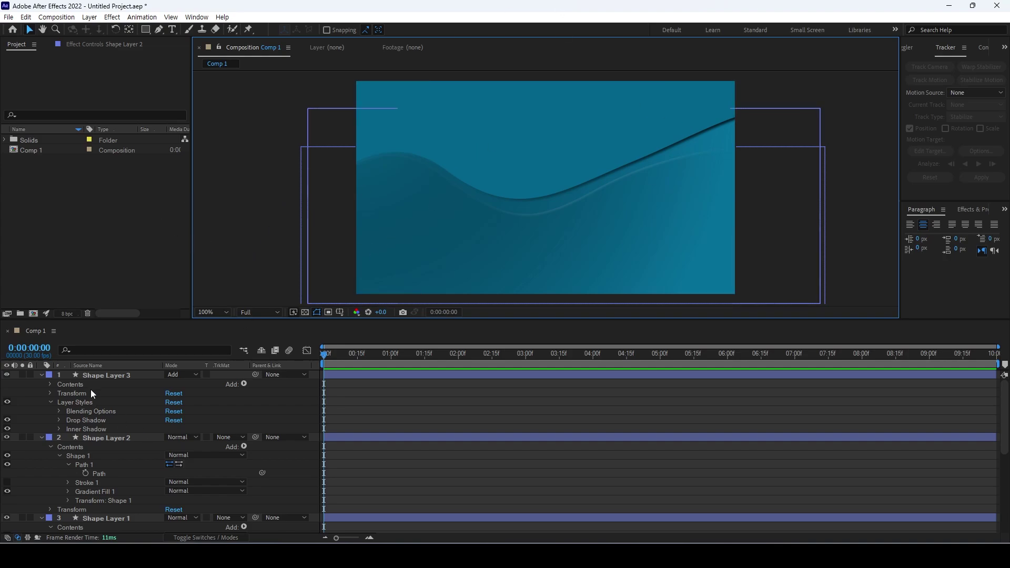
Collapse the three shape layers and pre-compose them together with the blue solid into a new composition named BG_Comp
click(41, 375)
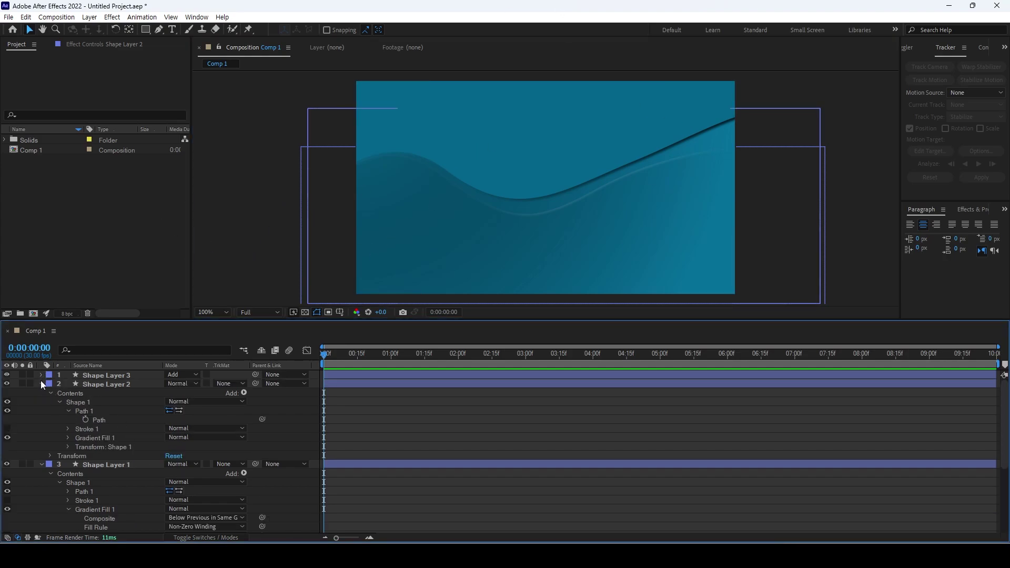
click(41, 384)
click(41, 393)
drag(131, 445, 82, 360)
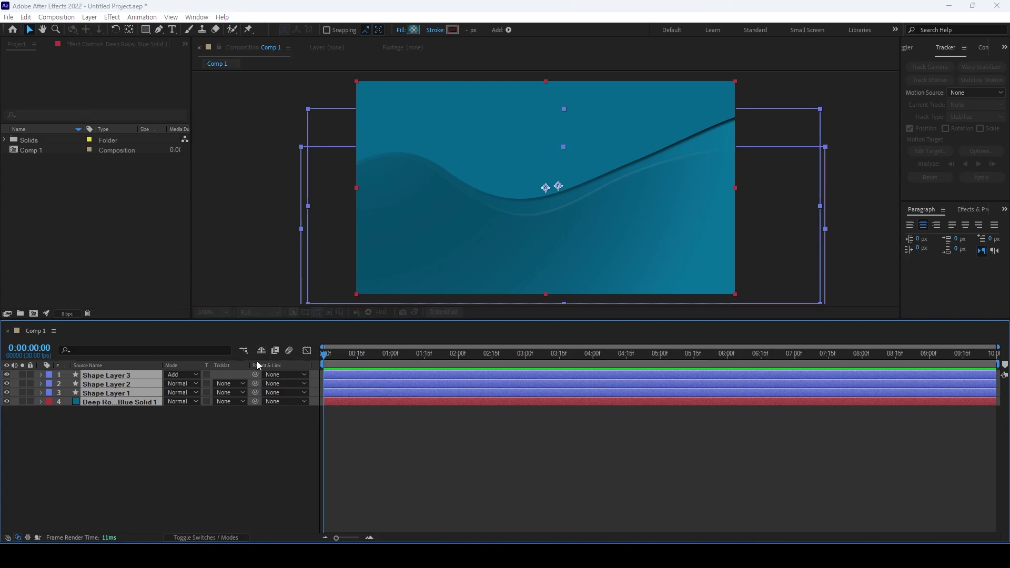
key(ctrl+shift+c)
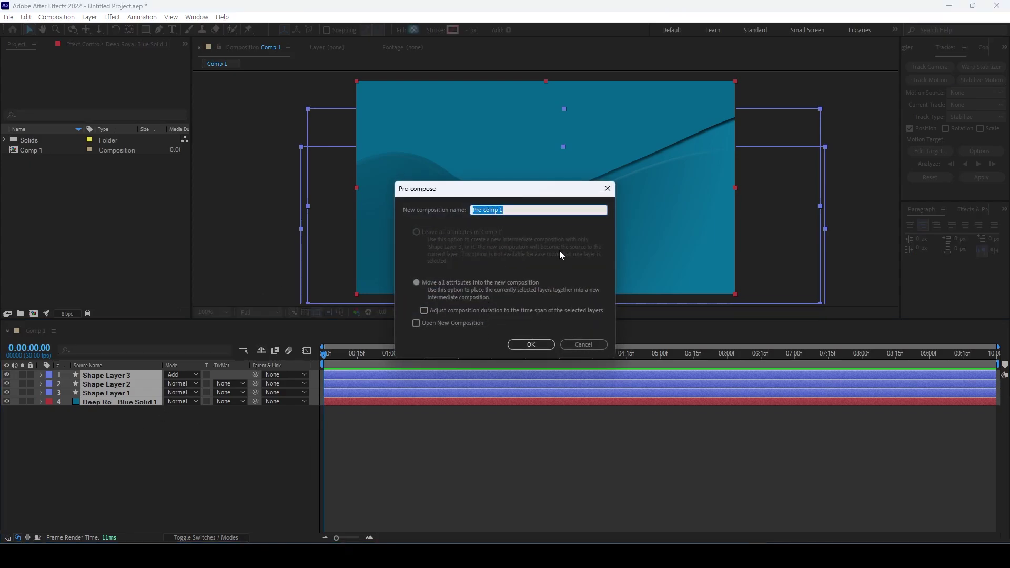
text(BG_Comp)
key(Return)
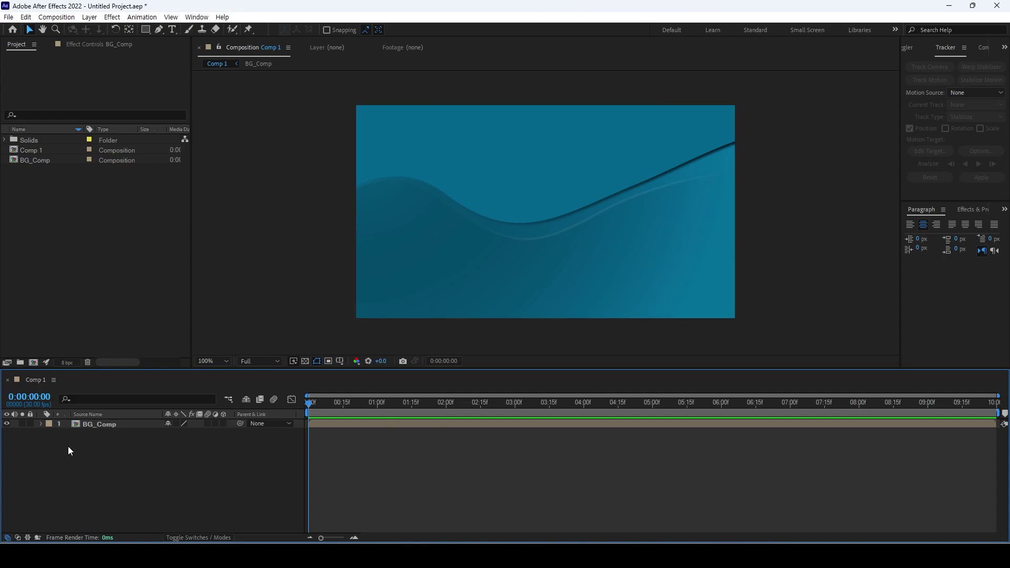
Lock the BG_Comp layer and create a new empty shape layer above it
click(31, 424)
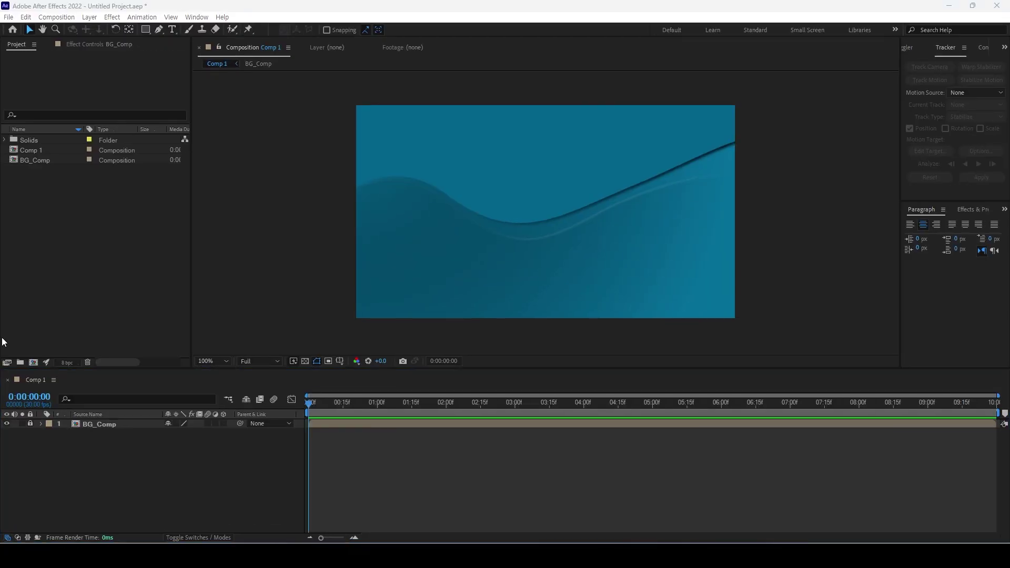
click(91, 19)
mouse_move(95, 29)
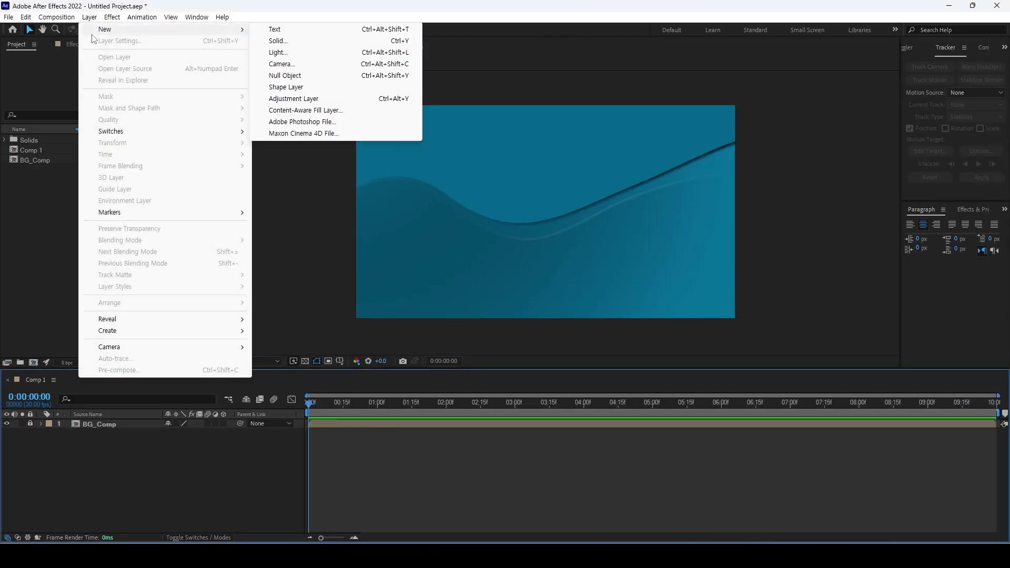
click(310, 89)
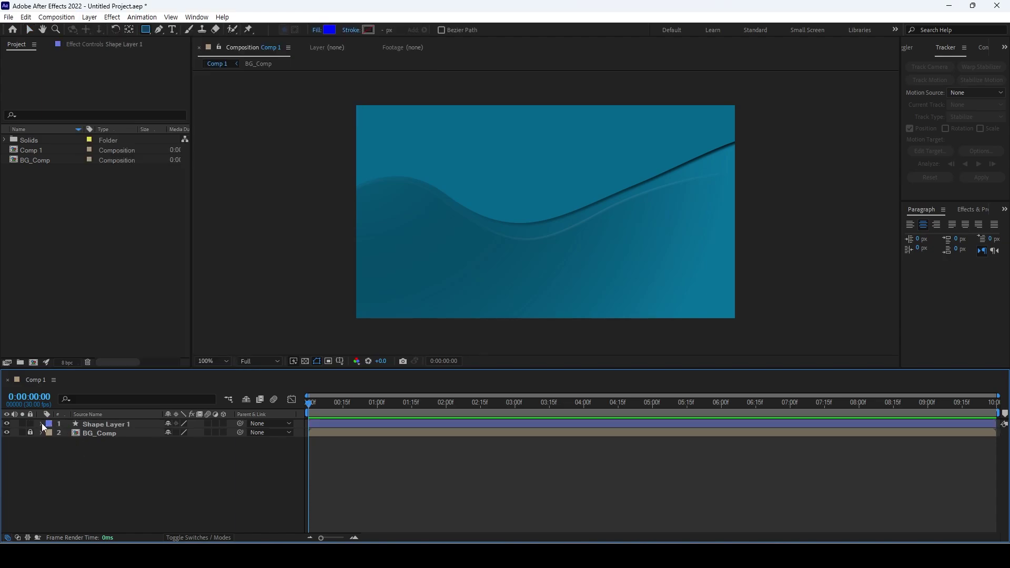
Expand Shape Layer 1 and add a Rectangle path to its Contents
click(42, 424)
click(78, 435)
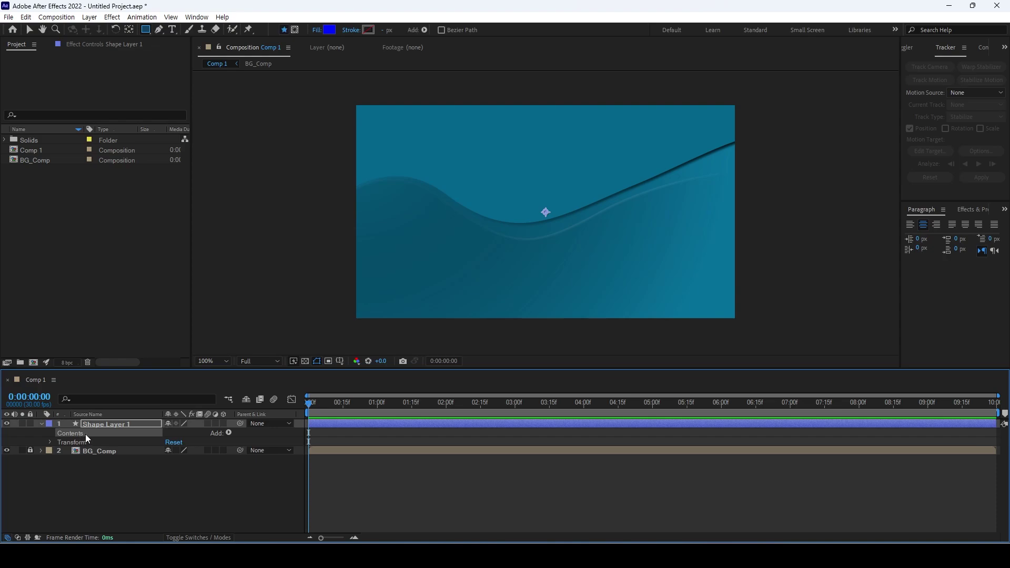
click(41, 424)
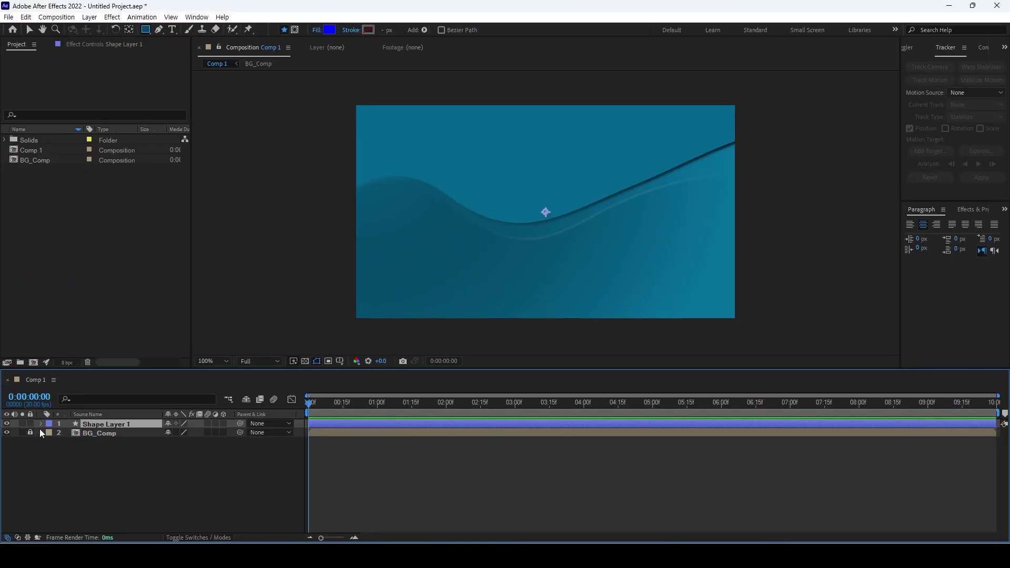
click(81, 279)
click(84, 434)
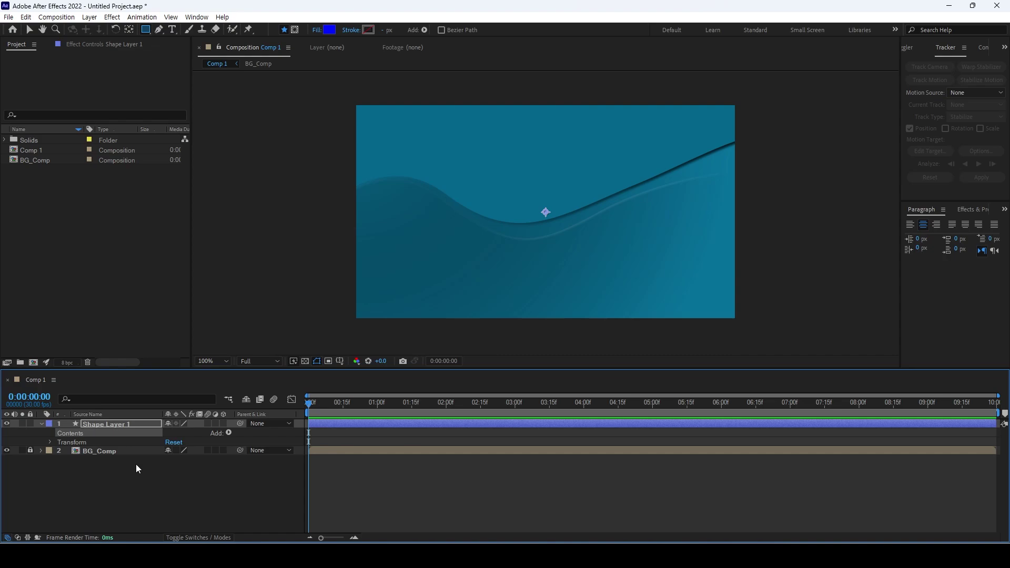
click(229, 433)
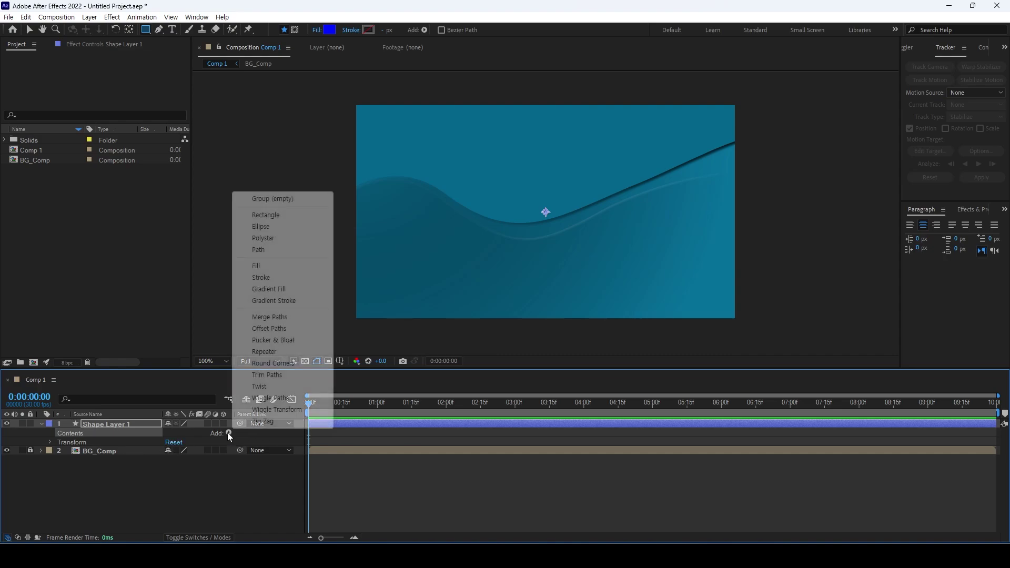
click(277, 215)
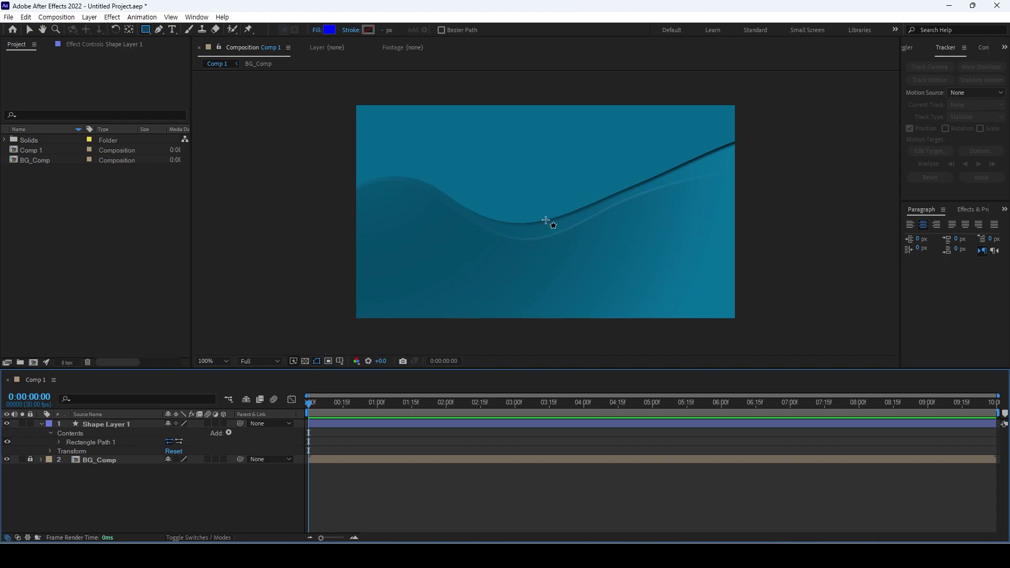
Check the rectangle path's properties, then add a Fill and a Stroke to Shape Layer 1's Contents
click(93, 442)
click(58, 442)
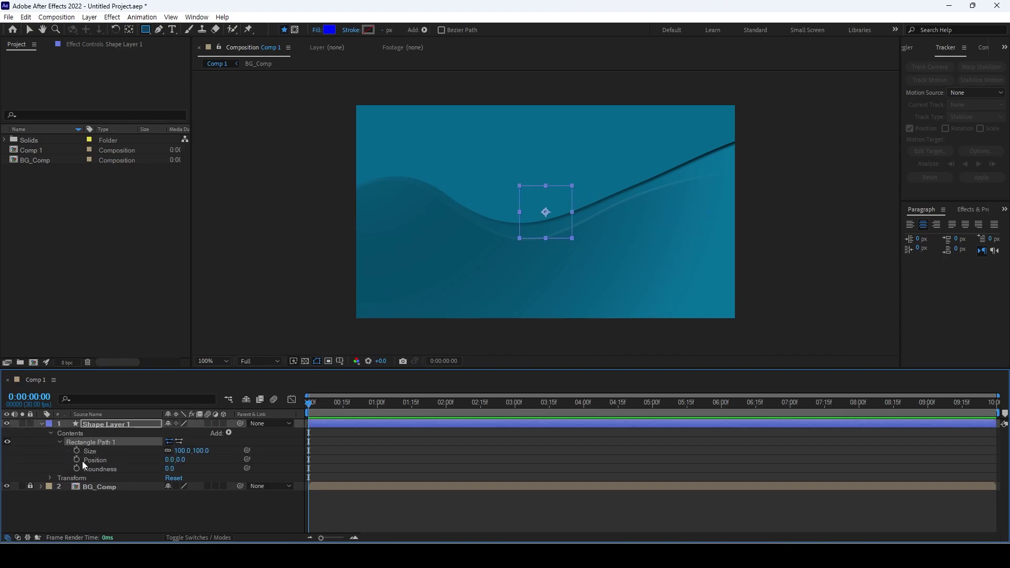
click(93, 452)
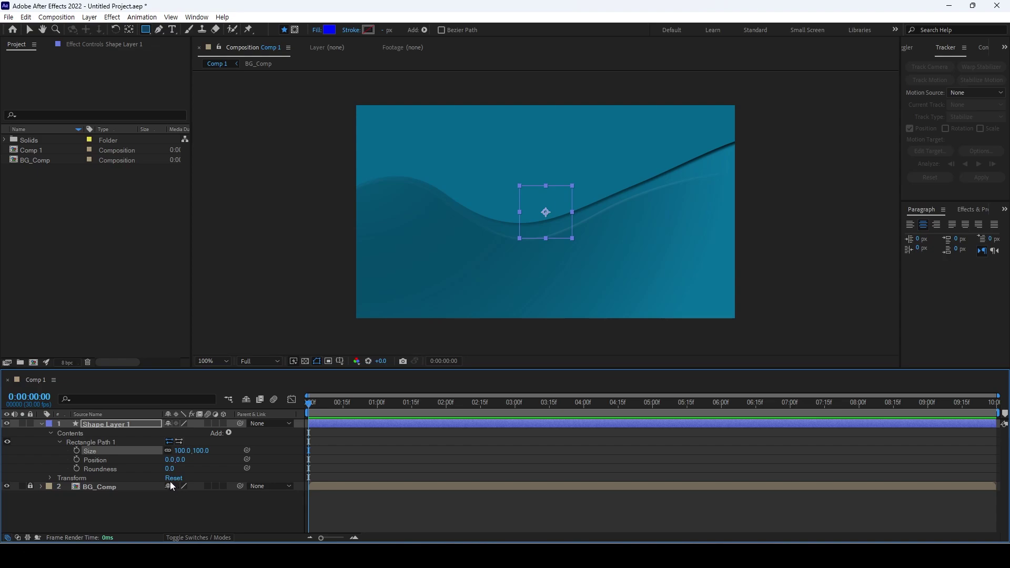
click(59, 441)
click(72, 434)
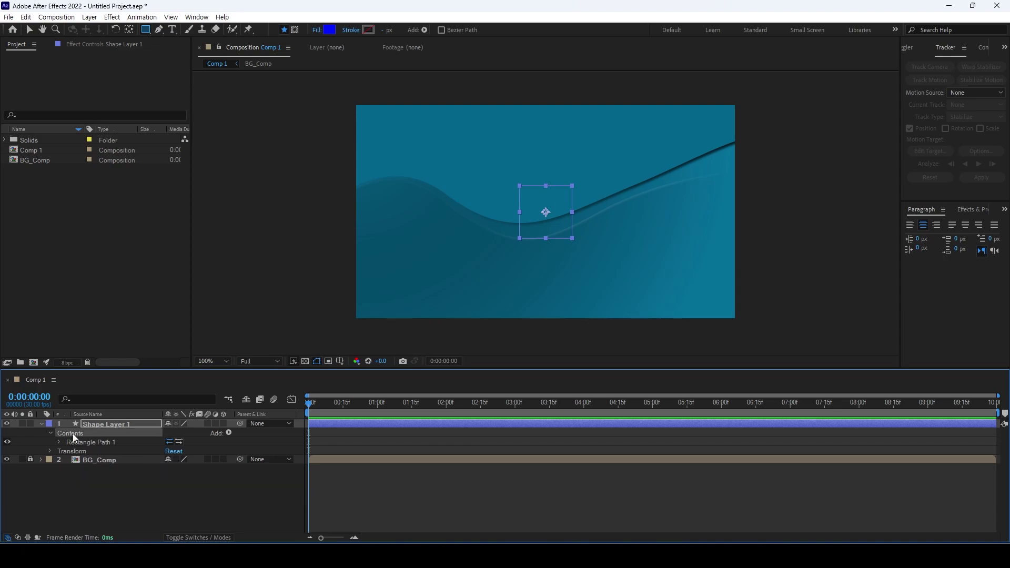
click(229, 433)
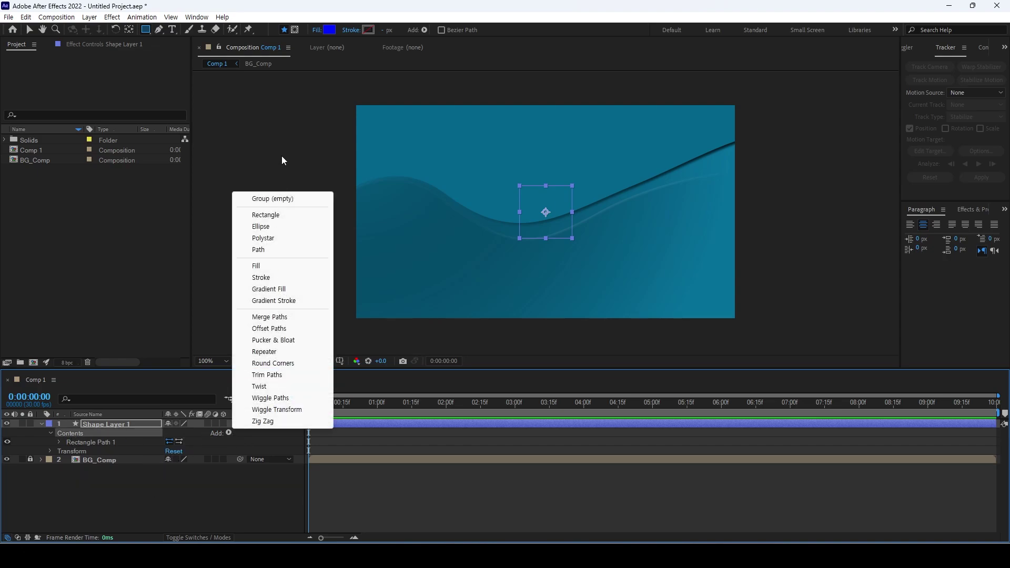
click(284, 269)
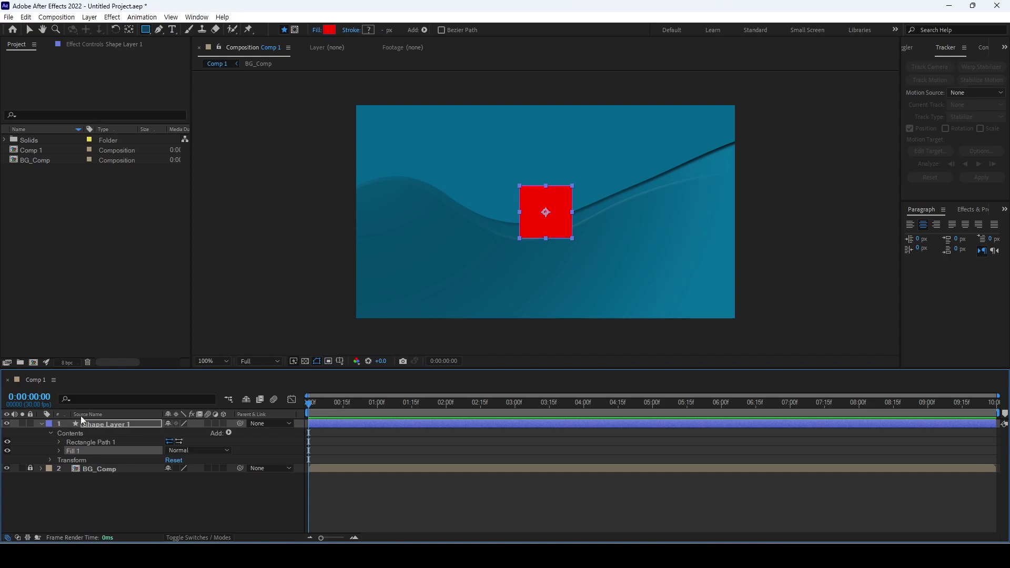
click(229, 433)
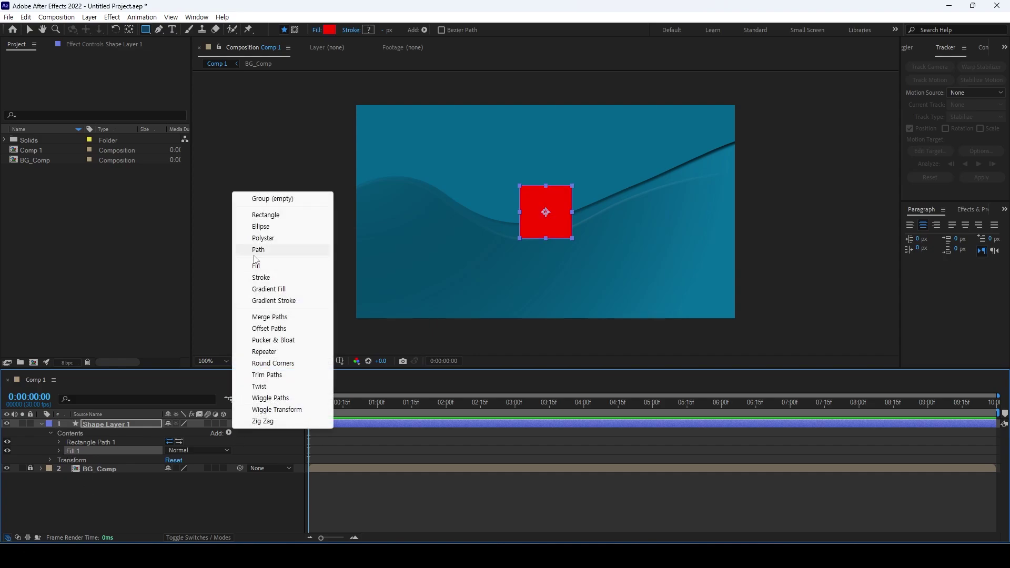
click(264, 279)
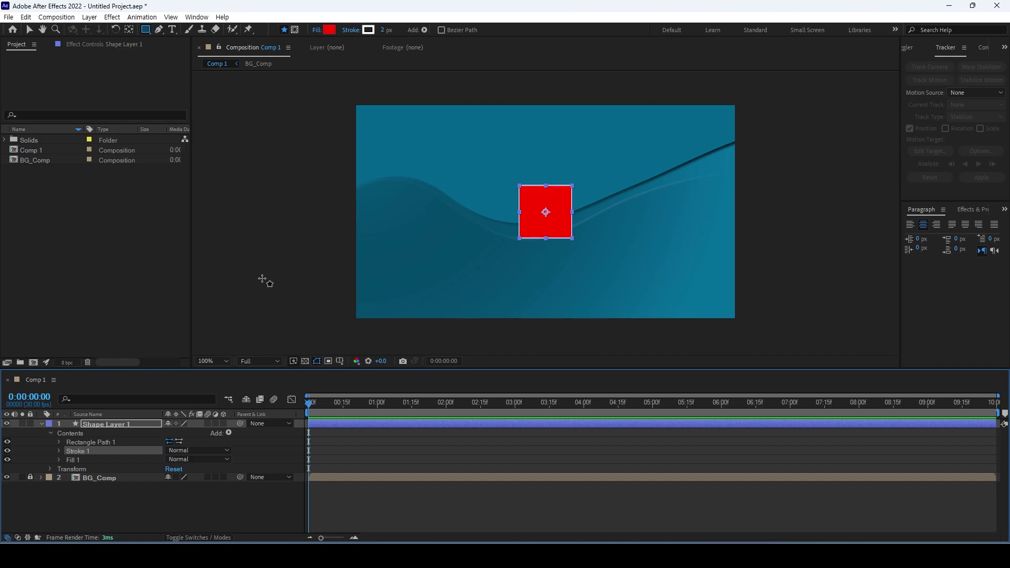
Group the rectangle path, stroke and fill of Shape Layer 1 into one shape group
click(72, 461)
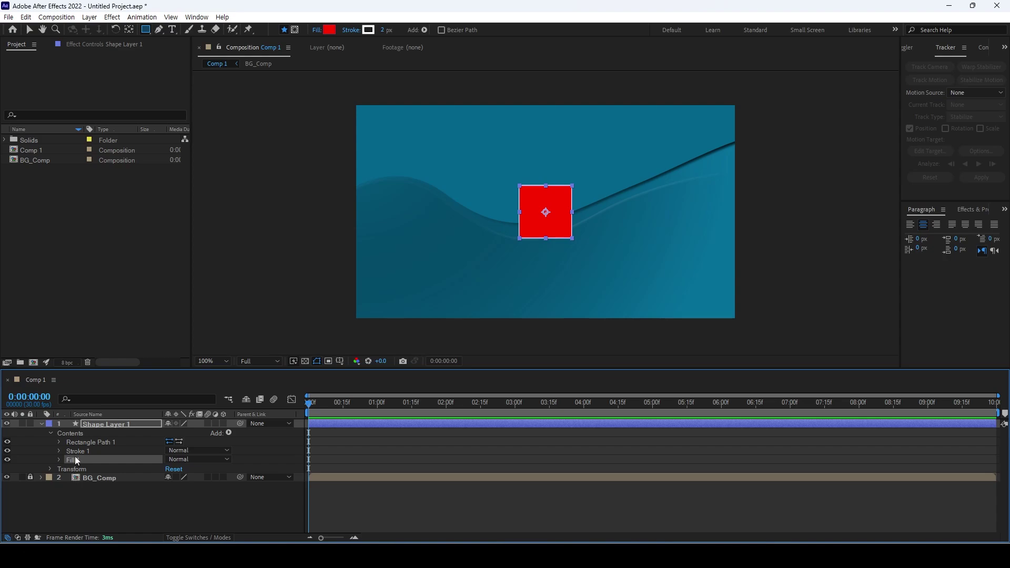
click(102, 434)
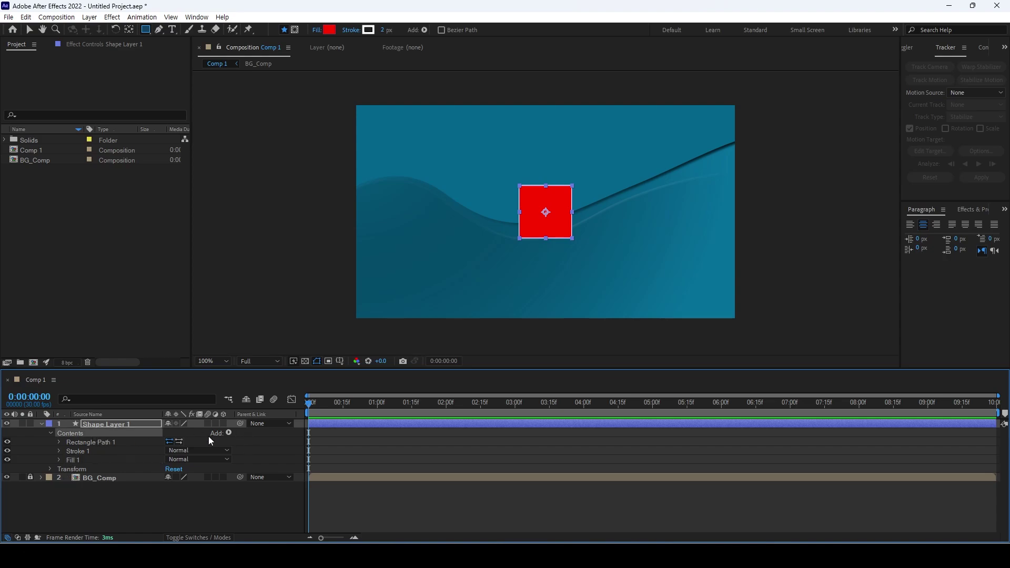
click(229, 433)
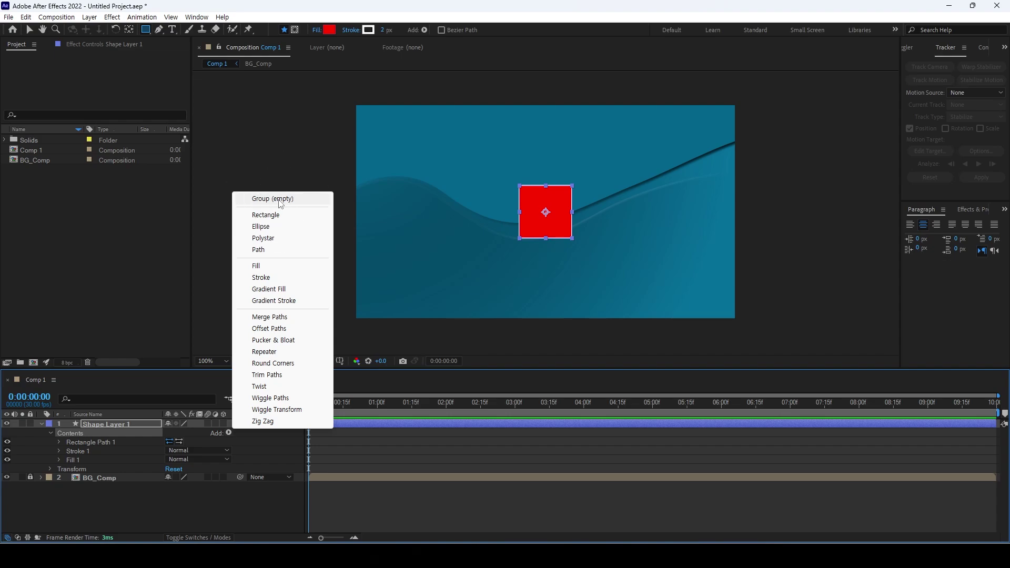
click(77, 520)
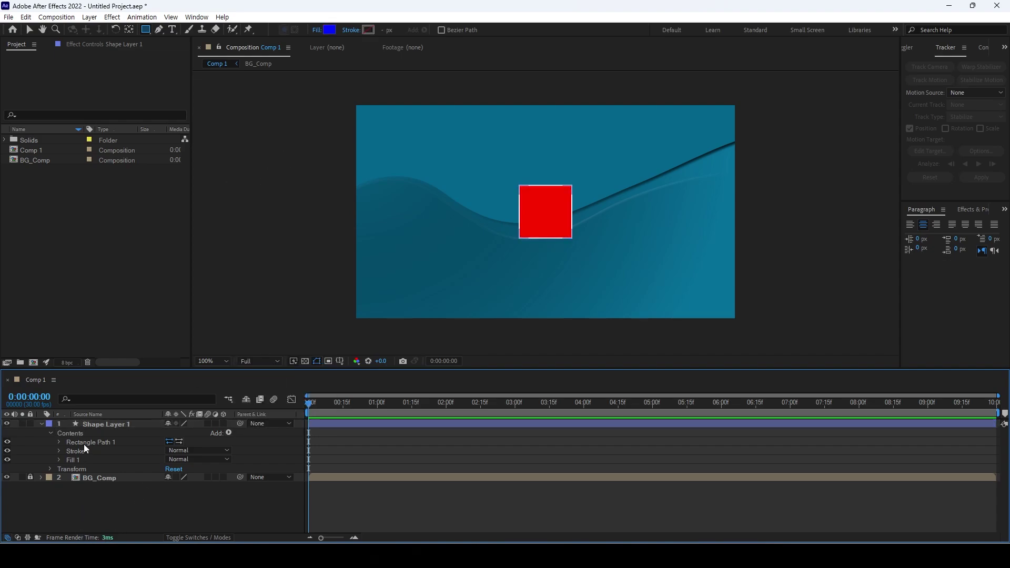
click(84, 444)
shift+click(115, 460)
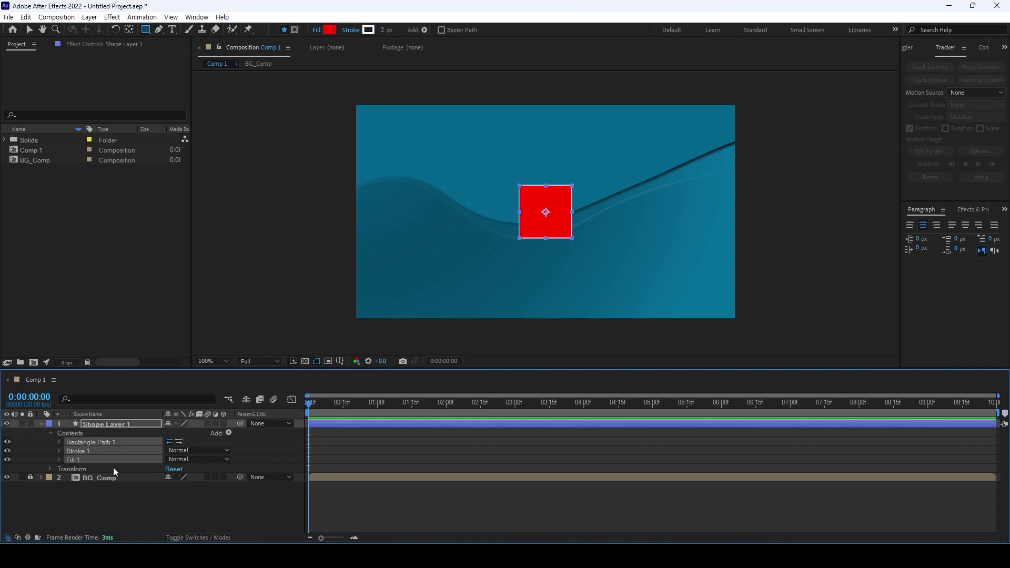
right_click(104, 448)
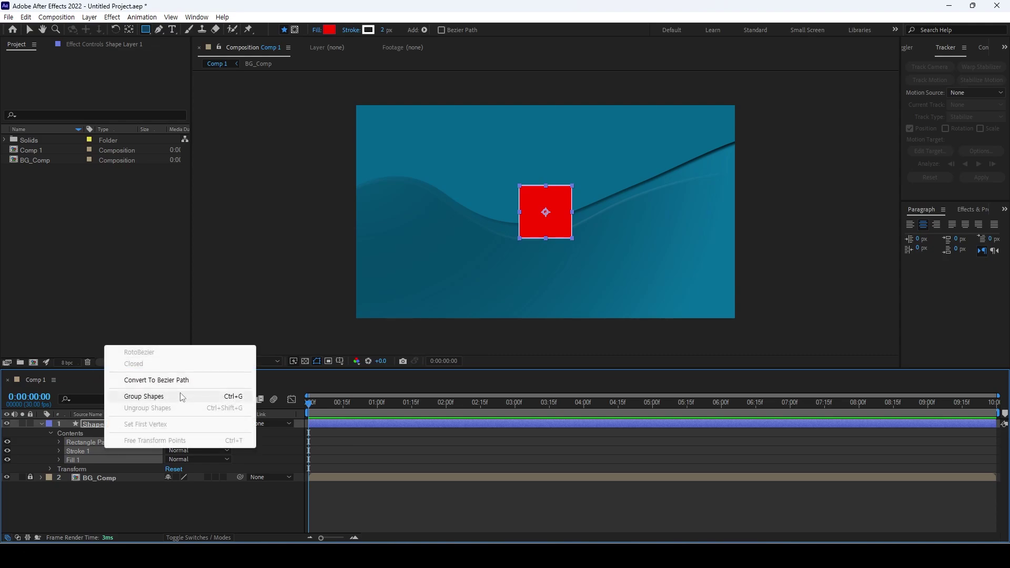
click(167, 398)
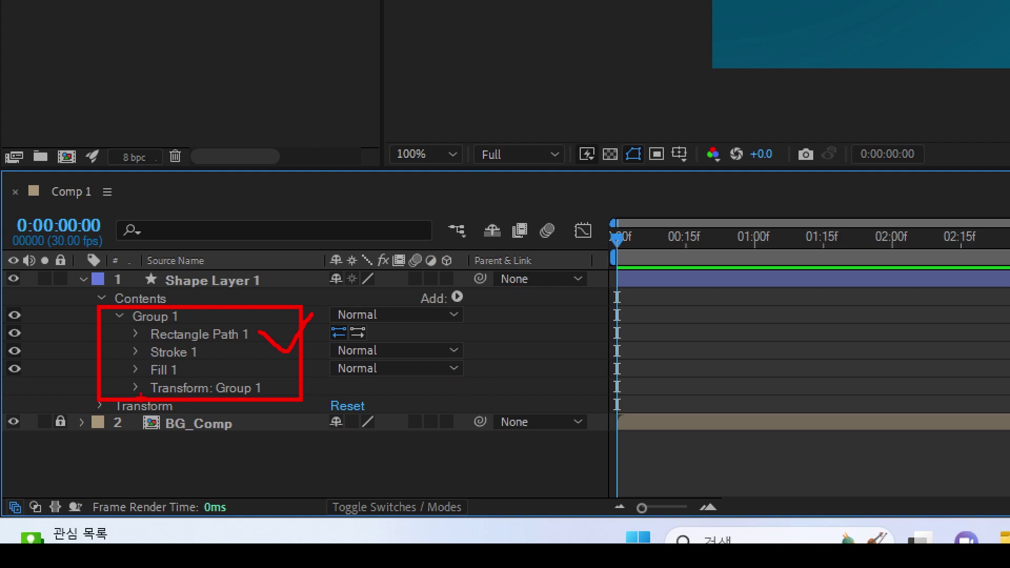
Hide the red fill in Group 1 and check the stroke's properties
click(16, 368)
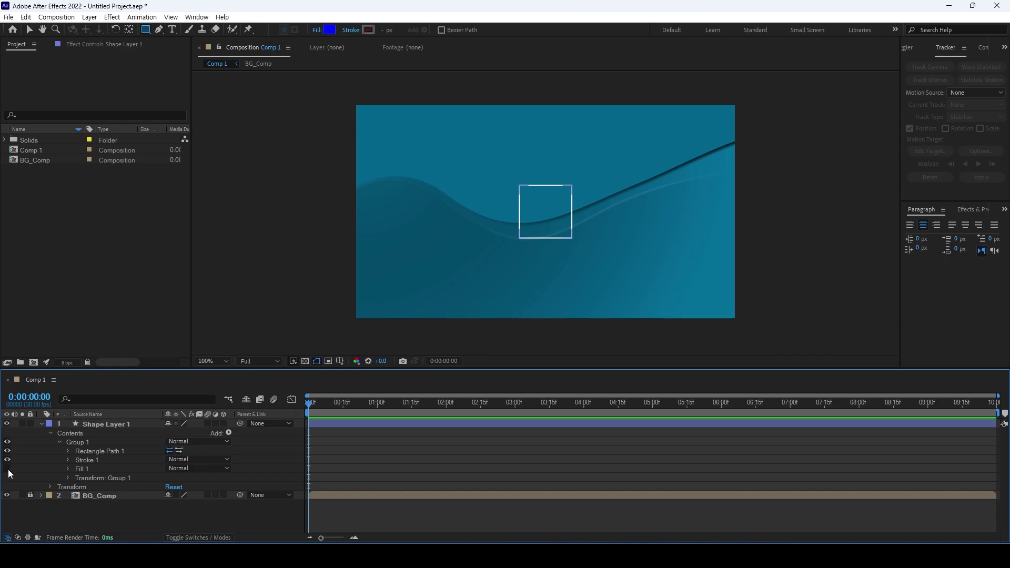
click(81, 462)
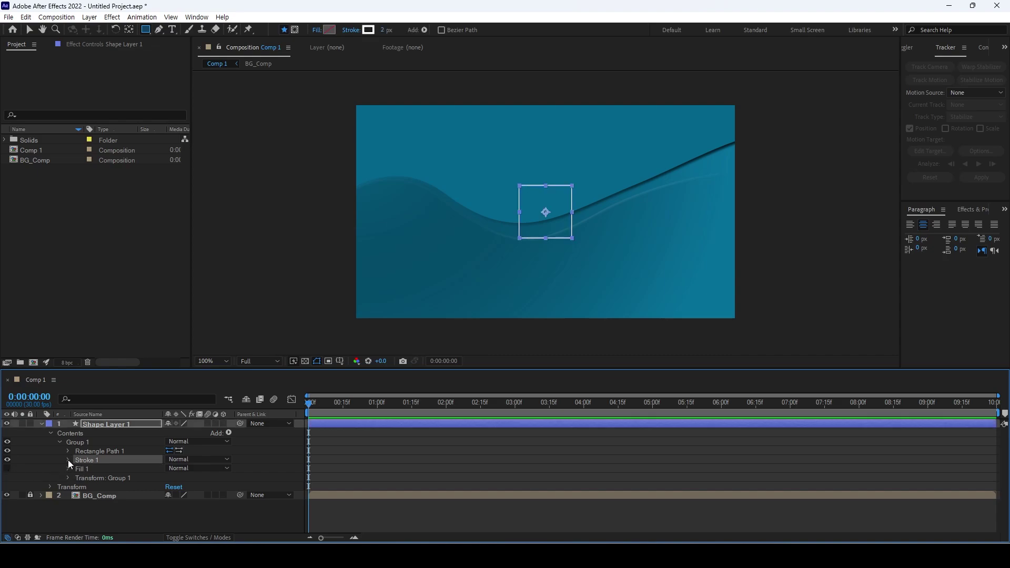
click(68, 459)
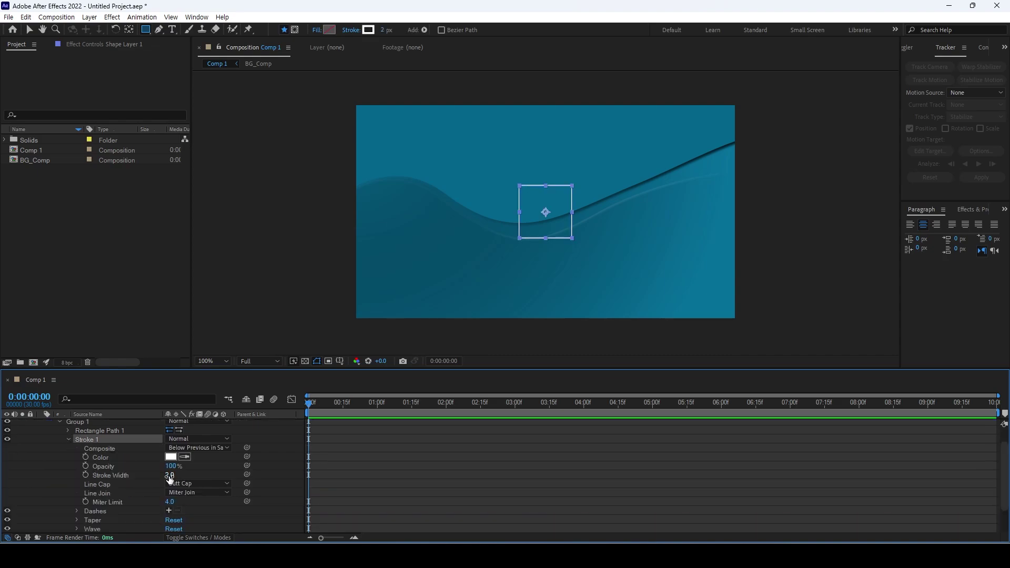
click(69, 440)
Set the size of Group 1's rectangle path to 30 by 30
click(68, 451)
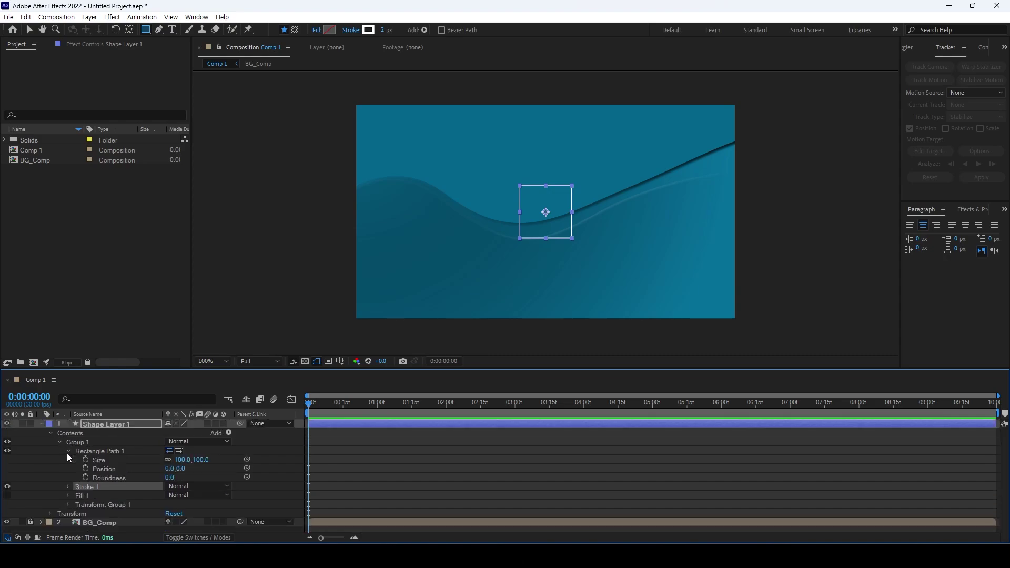
click(183, 461)
text(30)
key(Return)
click(433, 465)
Rotate Group 1 by 45° in its group transform to turn the square into a diamond
click(68, 504)
scroll(138, 509, down, 2)
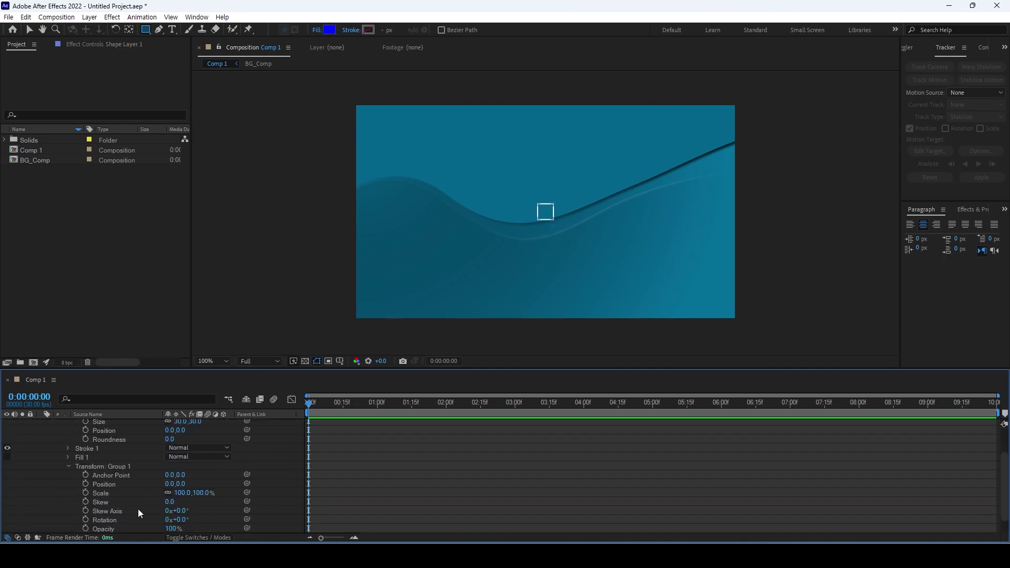
click(124, 467)
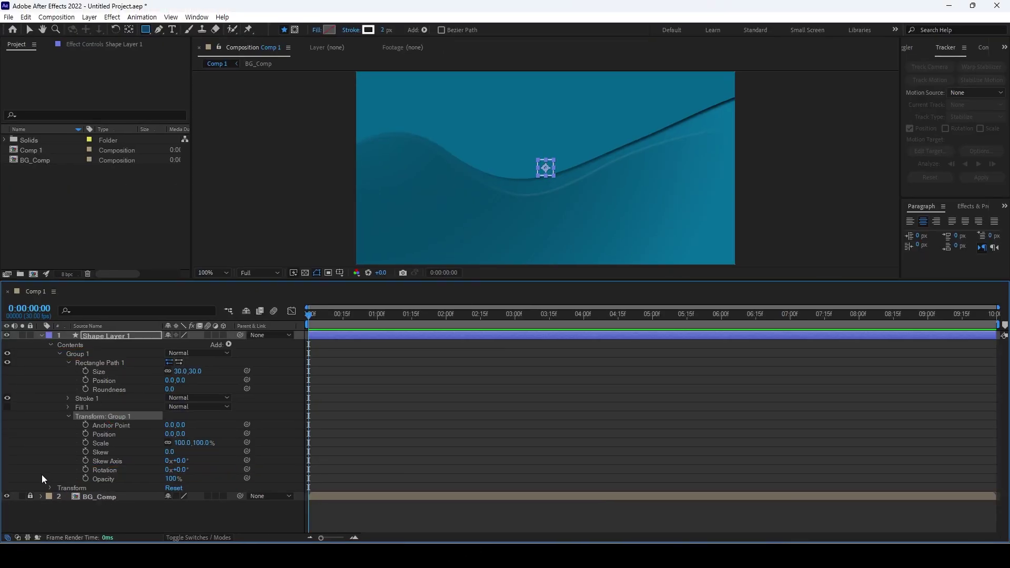
click(180, 470)
text(45)
key(Return)
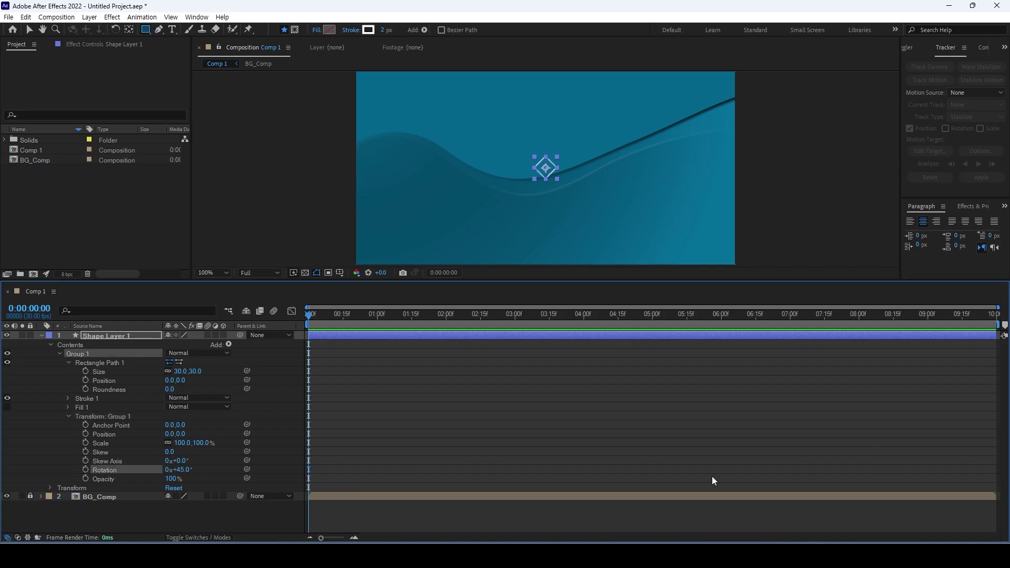
Keyframe the rectangle path's size from 0 by 0 at frame 0 to 30 by 30 at frame 20
click(138, 363)
click(97, 371)
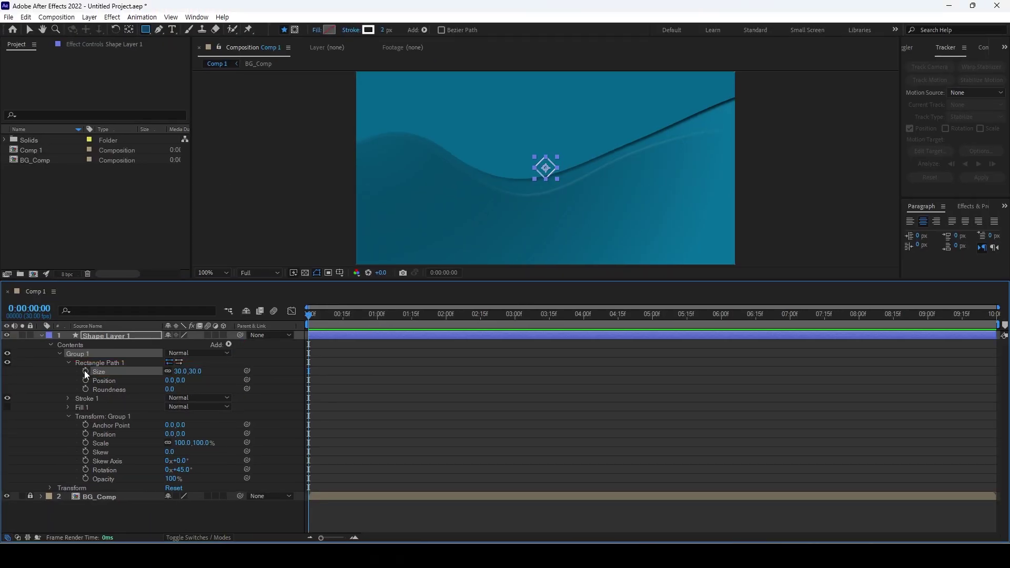
click(86, 371)
key(shift+Page_Down)
key(shift+Page_Down)
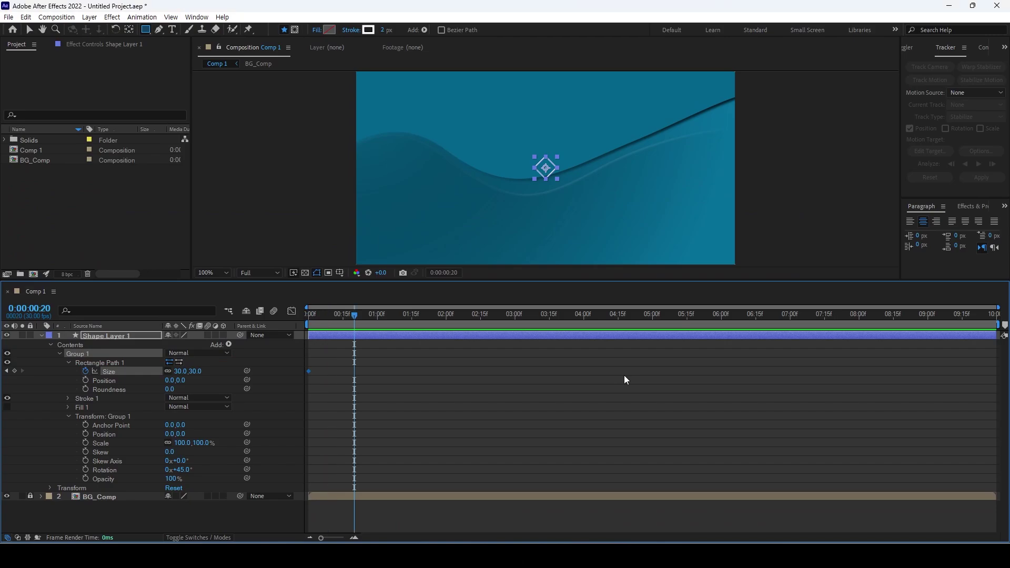
click(179, 372)
key(Return)
Keyframe Stroke 1's stroke width from 3 at frame 0 to 0 at frame 20
click(68, 398)
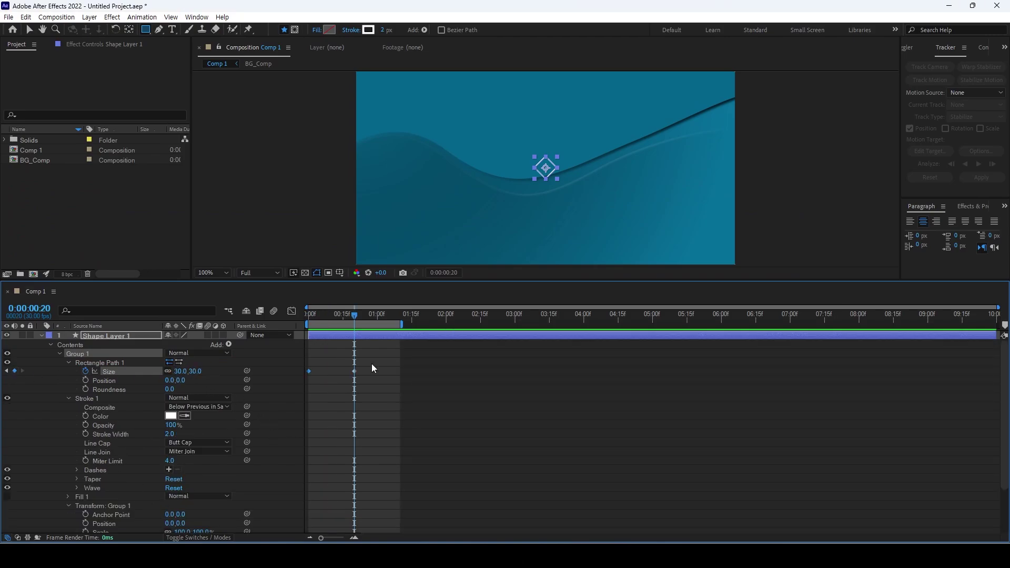
drag(338, 317, 244, 321)
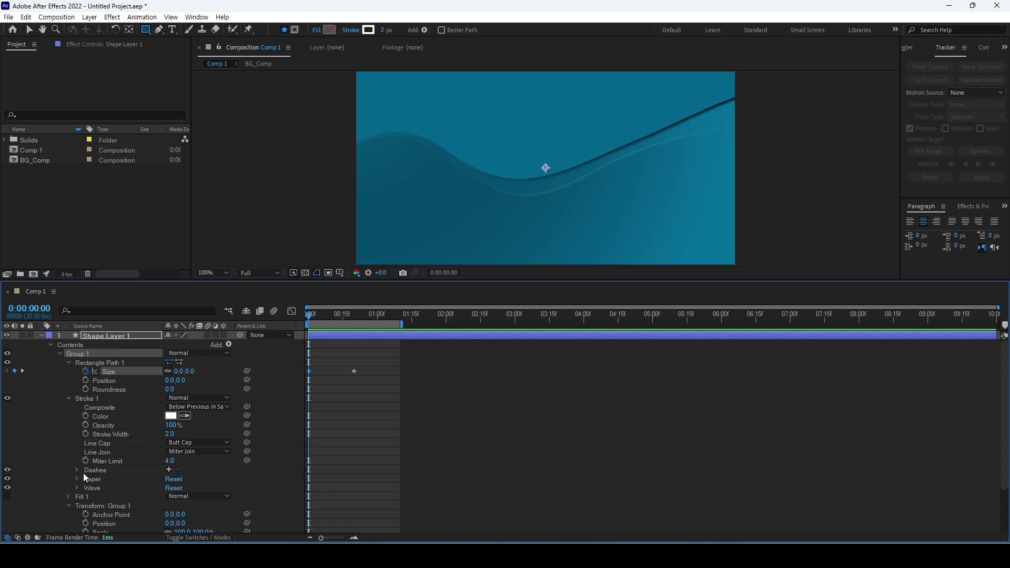
click(84, 435)
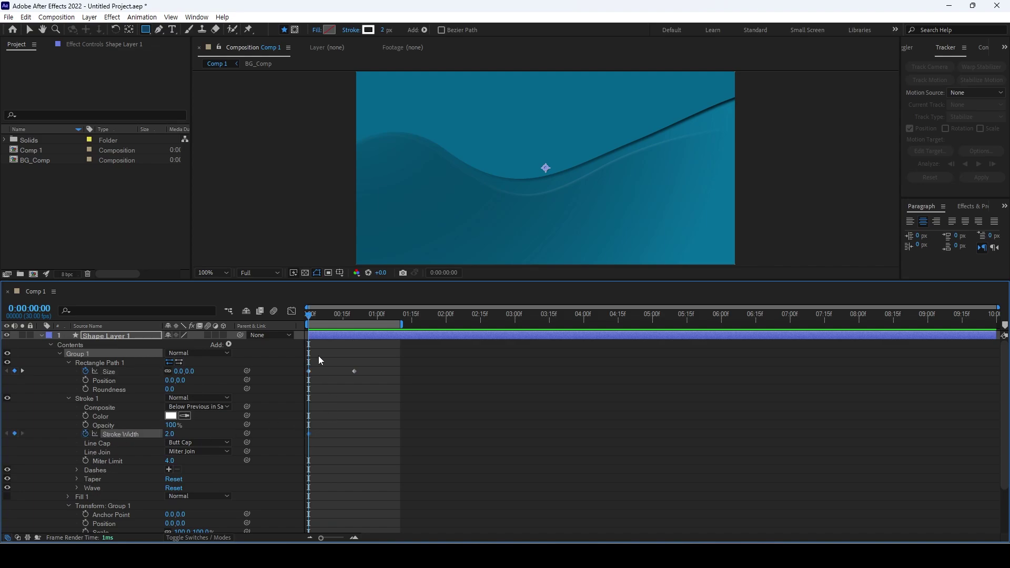
drag(313, 316, 337, 320)
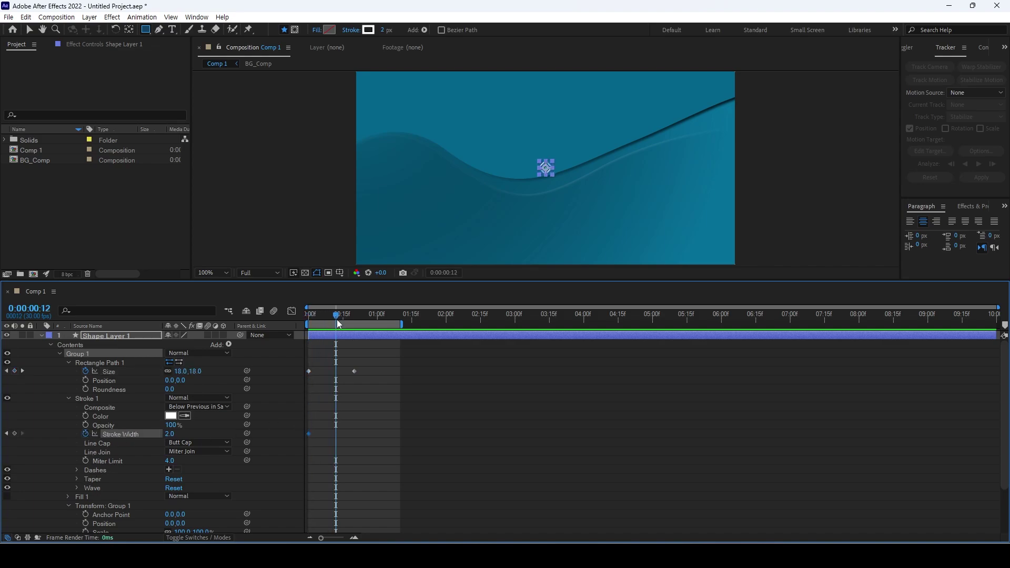
key(k)
click(170, 434)
text(0)
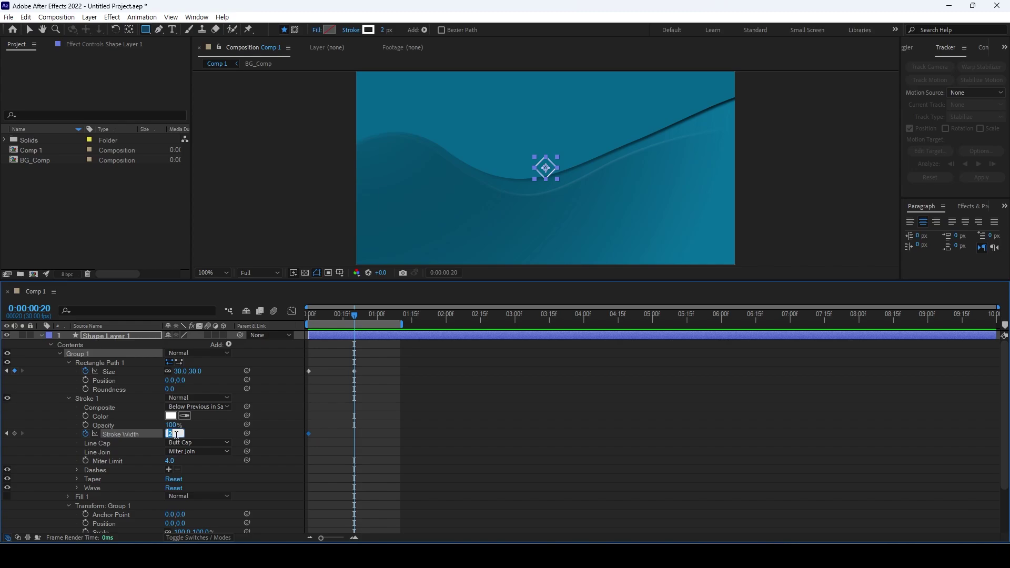
key(Return)
double_click(310, 433)
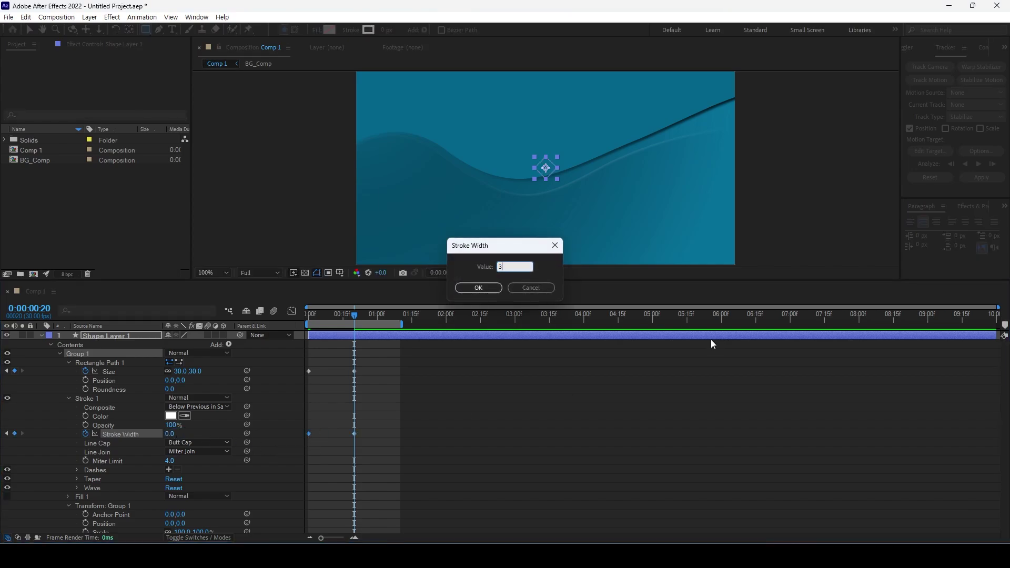
key(Return)
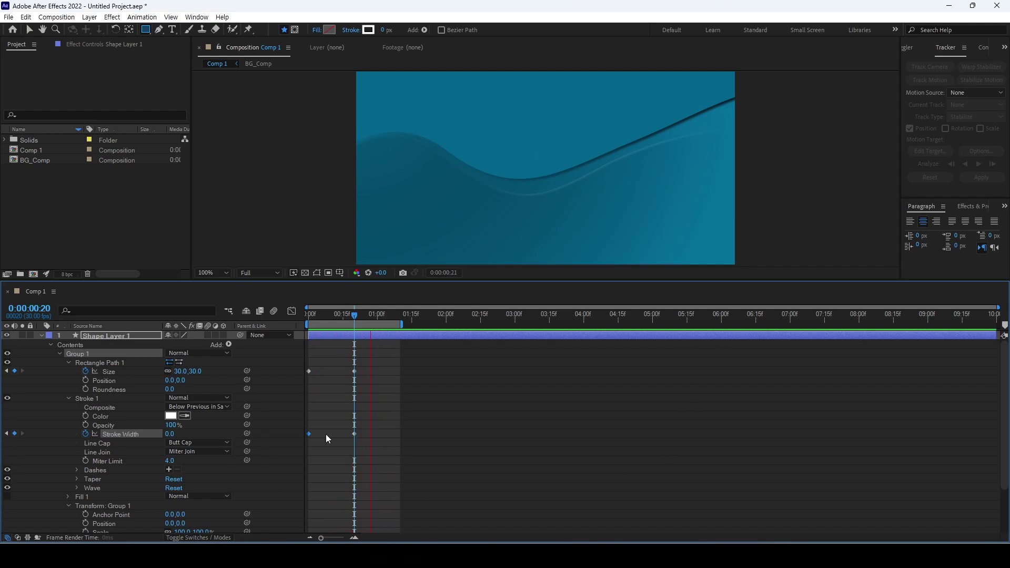
Apply Easy Ease to all size and stroke width keyframes and preview the animation
drag(369, 453, 298, 347)
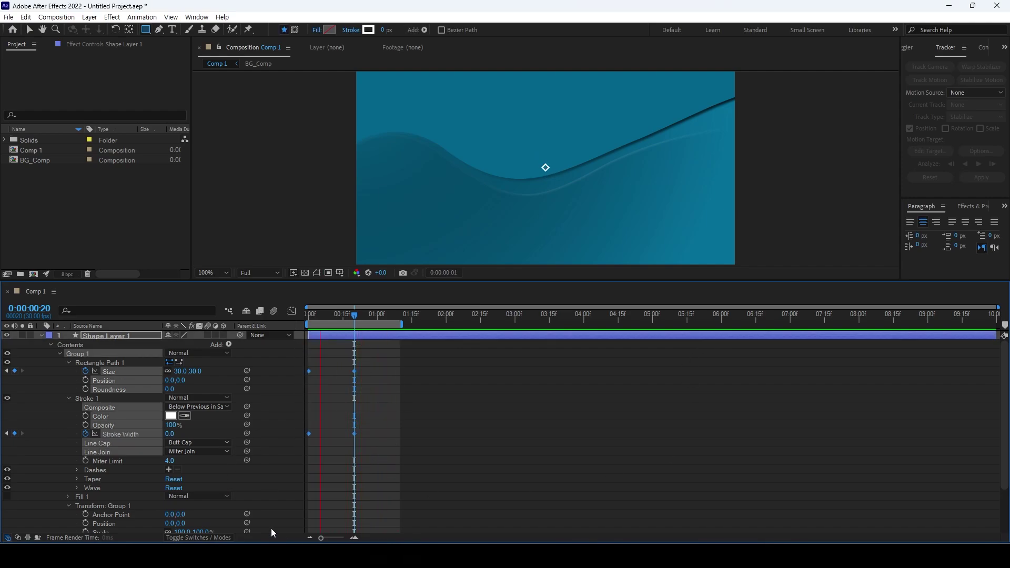
key(F9)
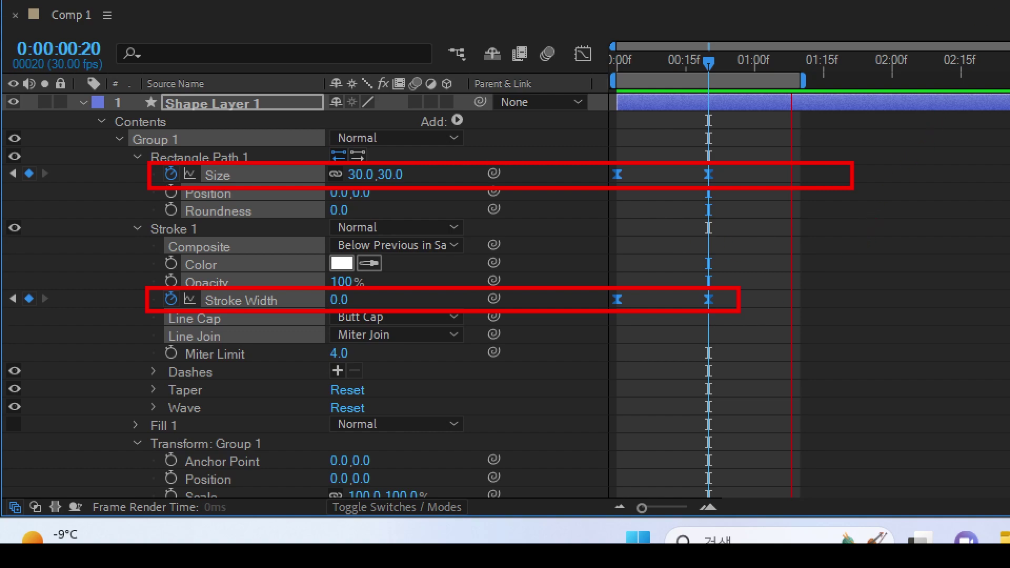
key(Escape)
key(space)
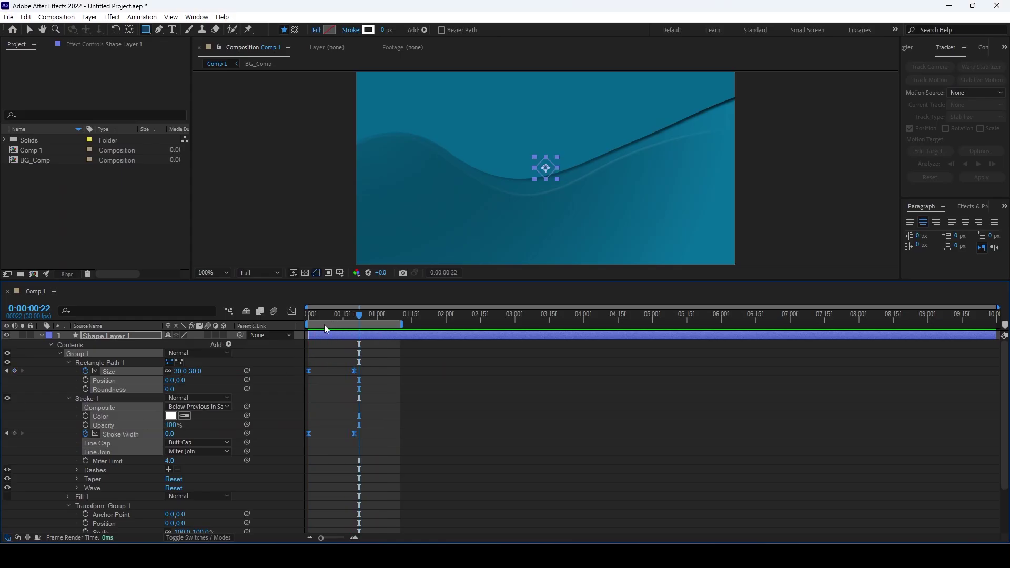
Keyframe the position in Group 1's transform from 0, 0 at frame 0 to 0, -152 at frame 20, and preview the motion
drag(327, 317, 298, 324)
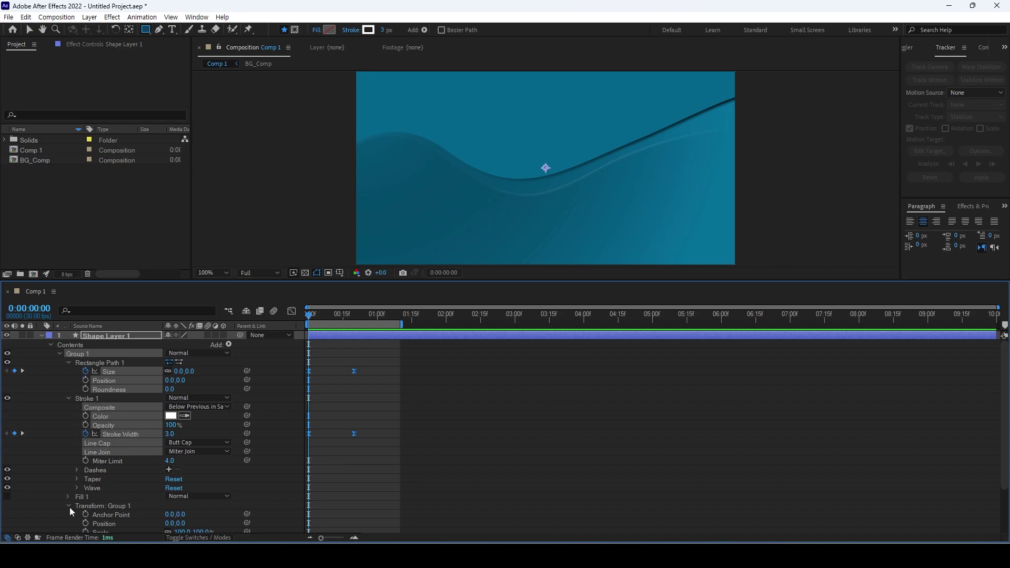
scroll(112, 455, down, 3)
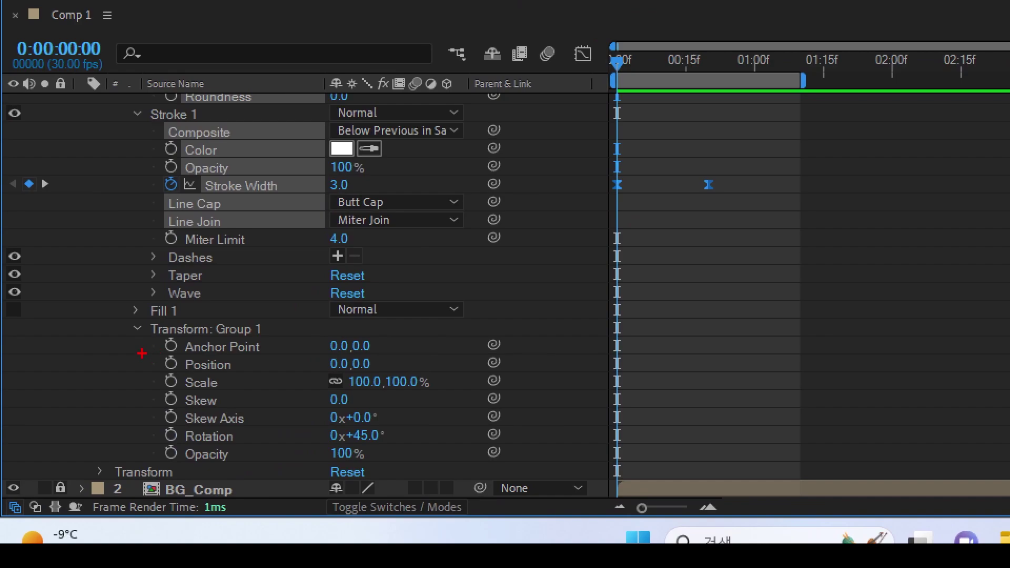
mouse_move(141, 350)
mouse_down()
mouse_move(212, 367)
mouse_move(403, 373)
mouse_move(389, 352)
mouse_move(405, 367)
mouse_move(431, 350)
mouse_up()
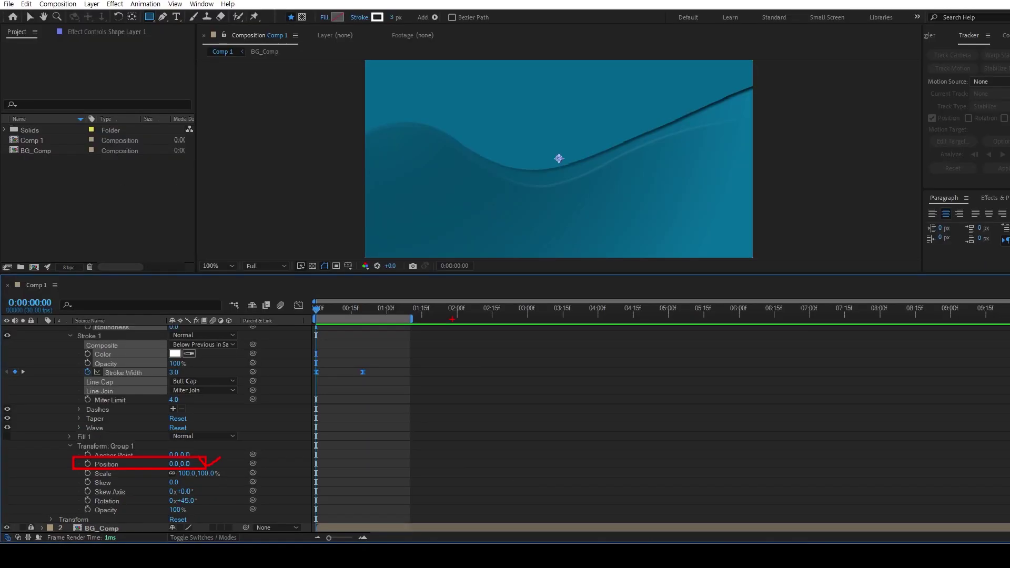
key(Escape)
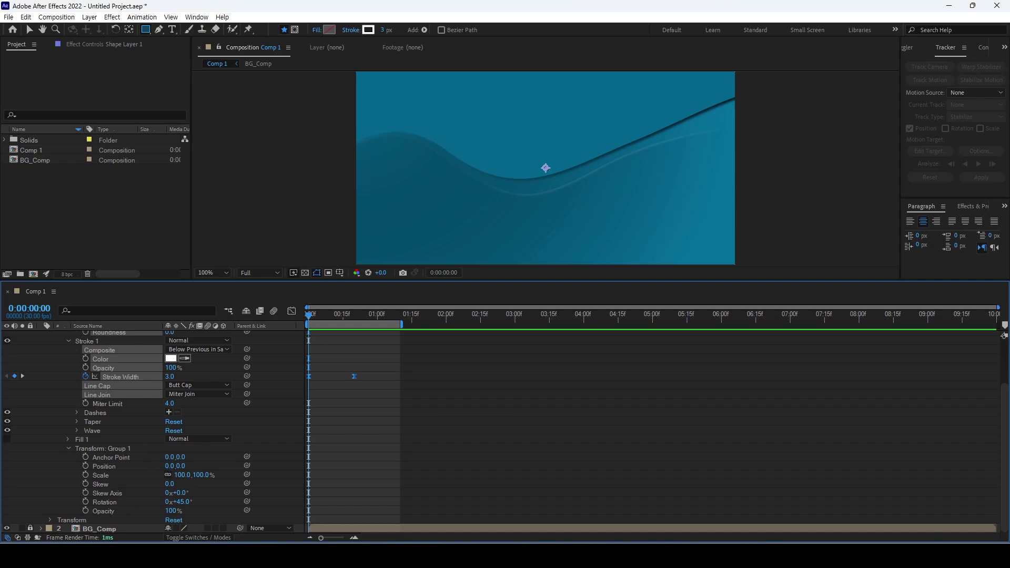
click(86, 466)
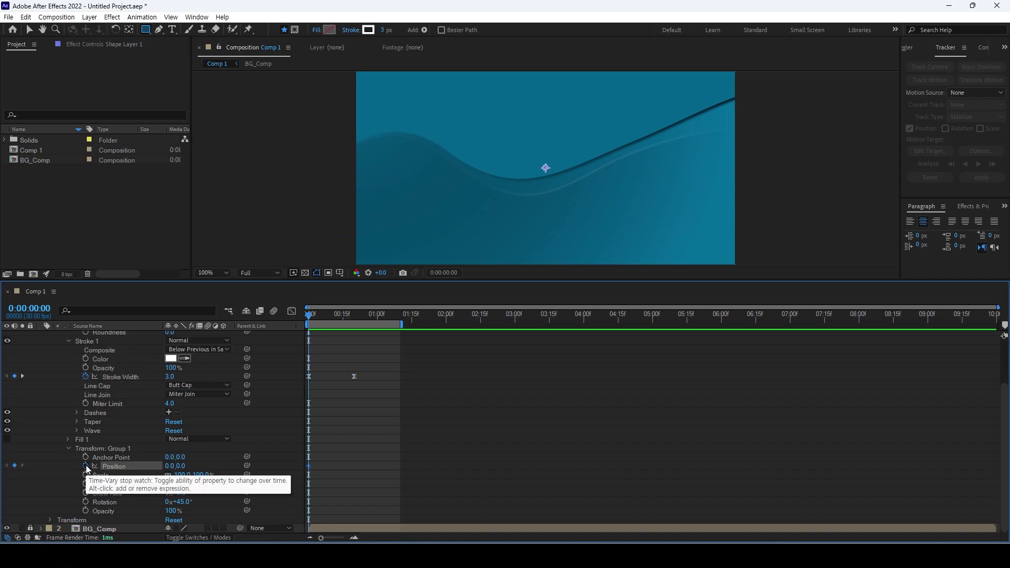
key(k)
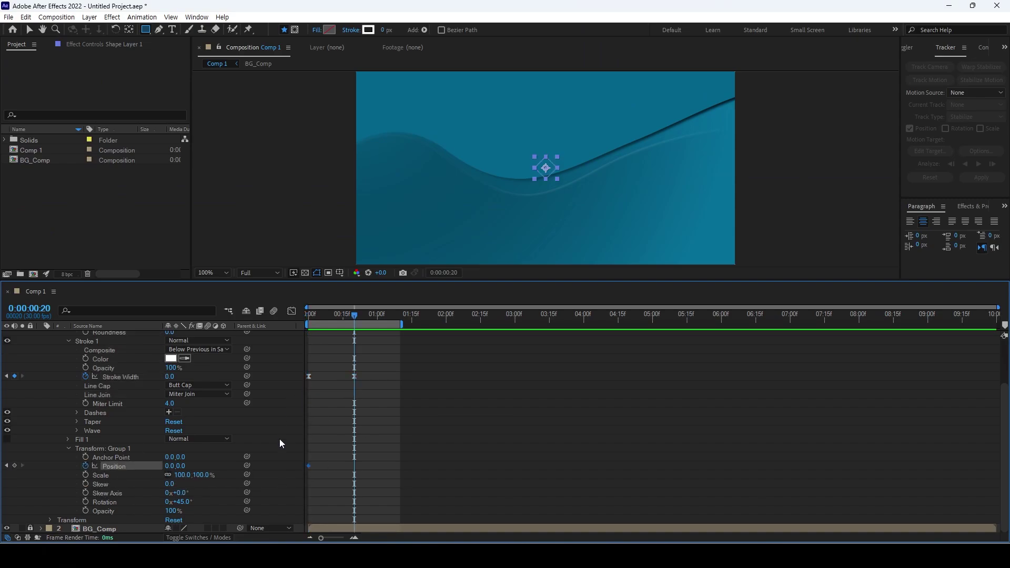
click(182, 466)
text(-125)
key(Return)
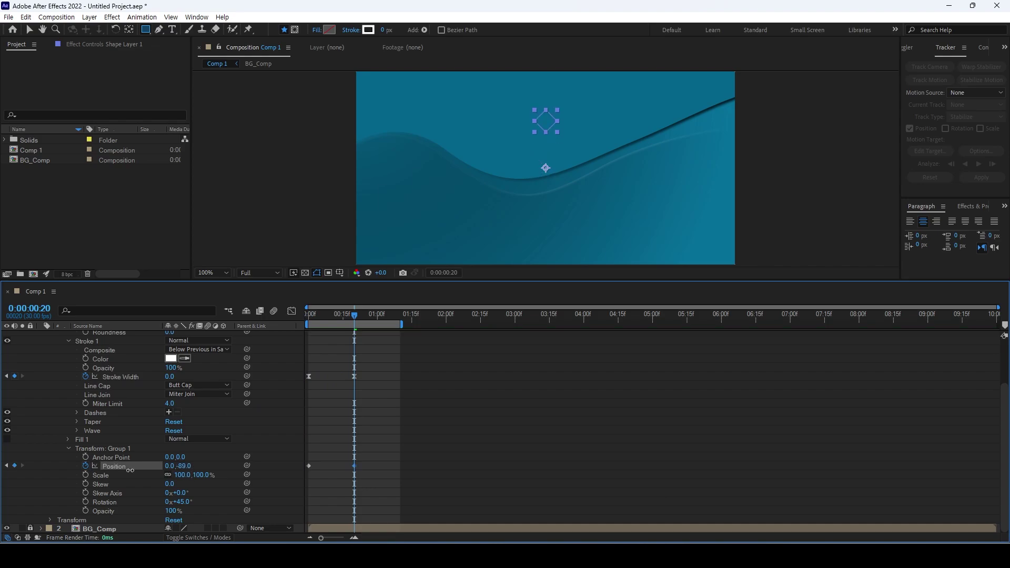
scroll(557, 199, down, 2)
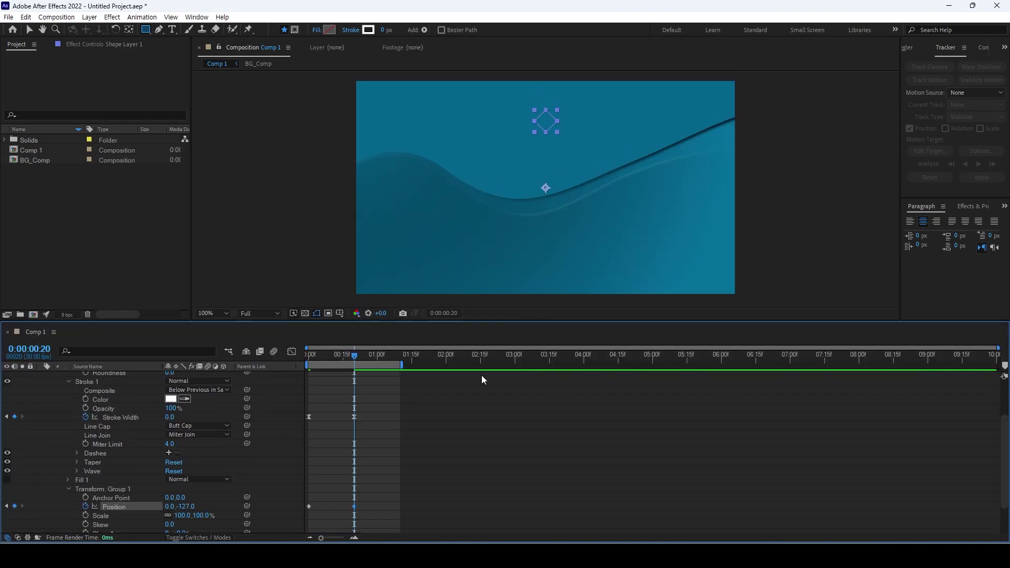
drag(186, 509, 176, 512)
key(space)
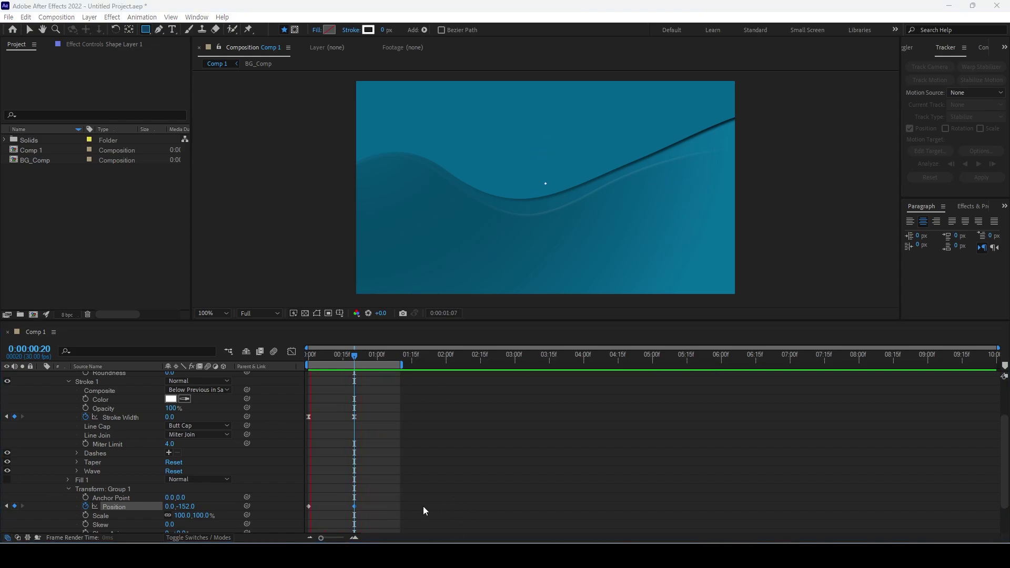
Apply Easy Ease to both position keyframes of Group 1's transform
click(368, 517)
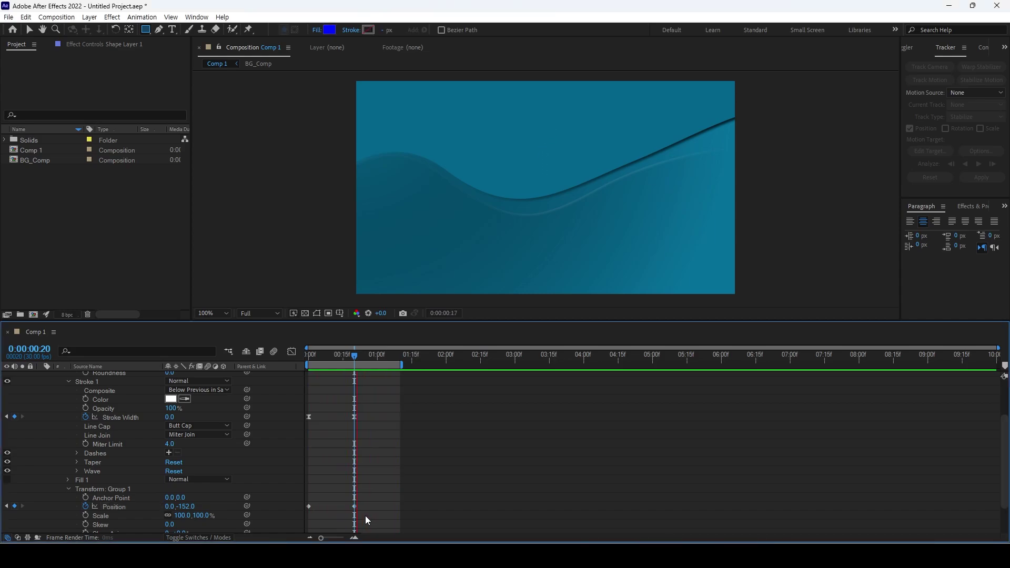
drag(364, 520, 289, 503)
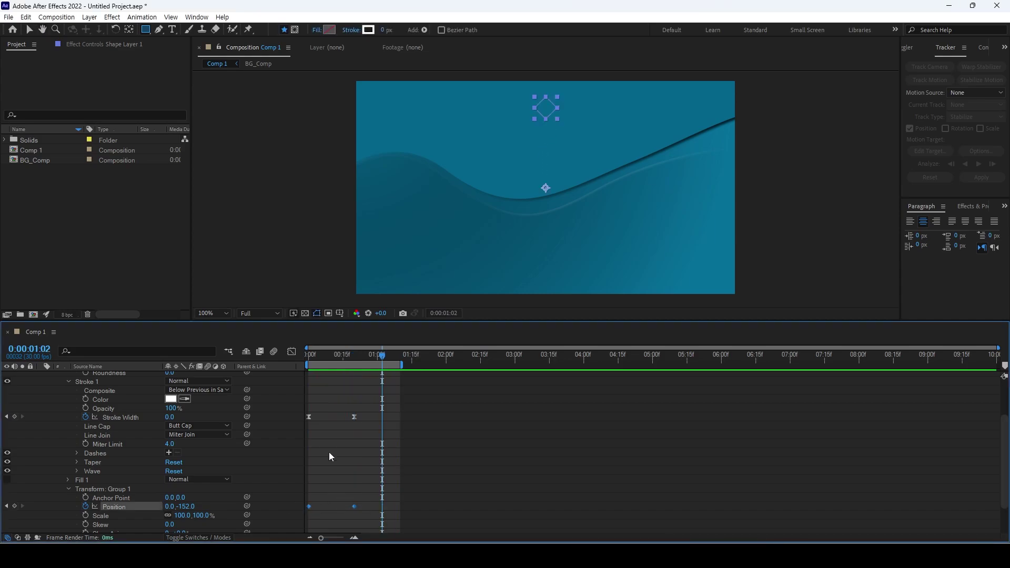
key(F9)
Collapse Group 1's properties and add a Repeater to the contents of Shape Layer 1
drag(137, 321, 138, 257)
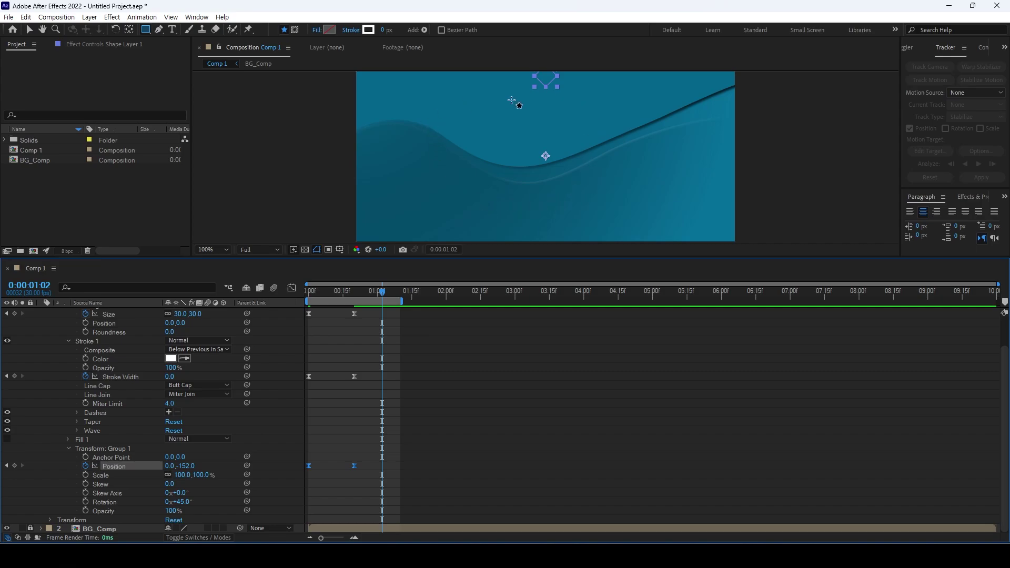
key(v)
click(73, 326)
click(73, 326)
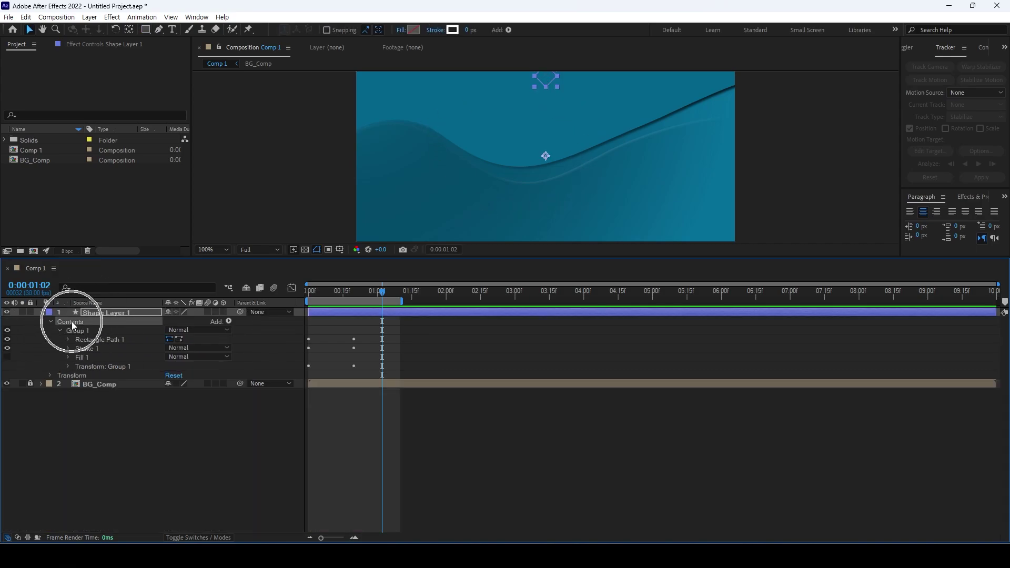
click(229, 321)
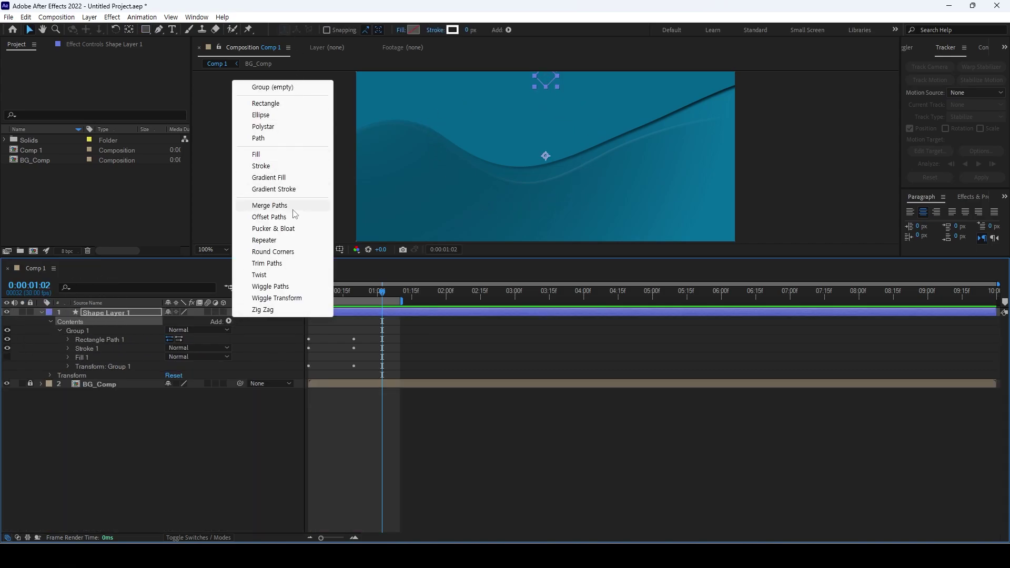
click(292, 240)
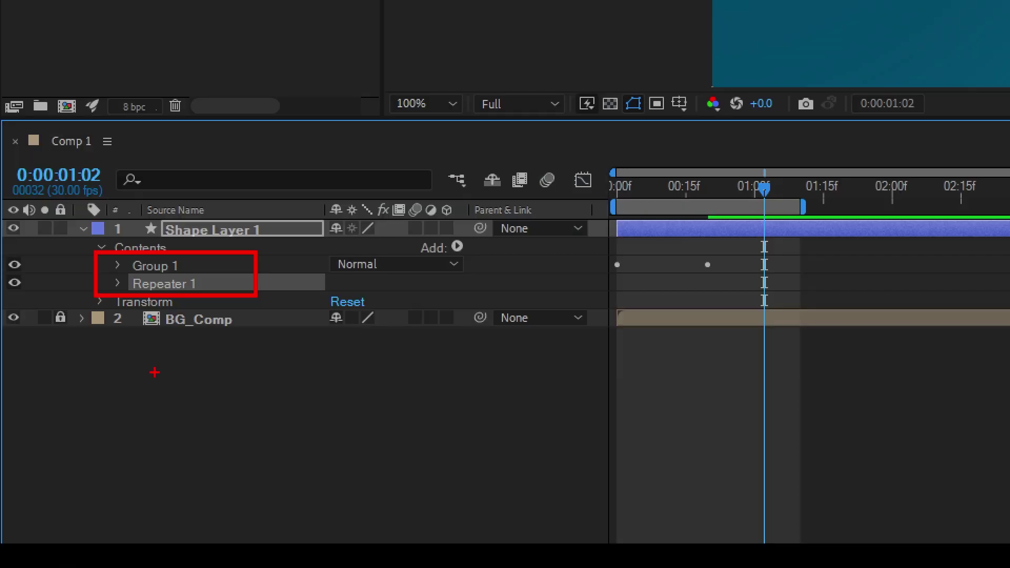
mouse_move(211, 250)
mouse_down()
mouse_move(230, 283)
mouse_move(241, 254)
mouse_up()
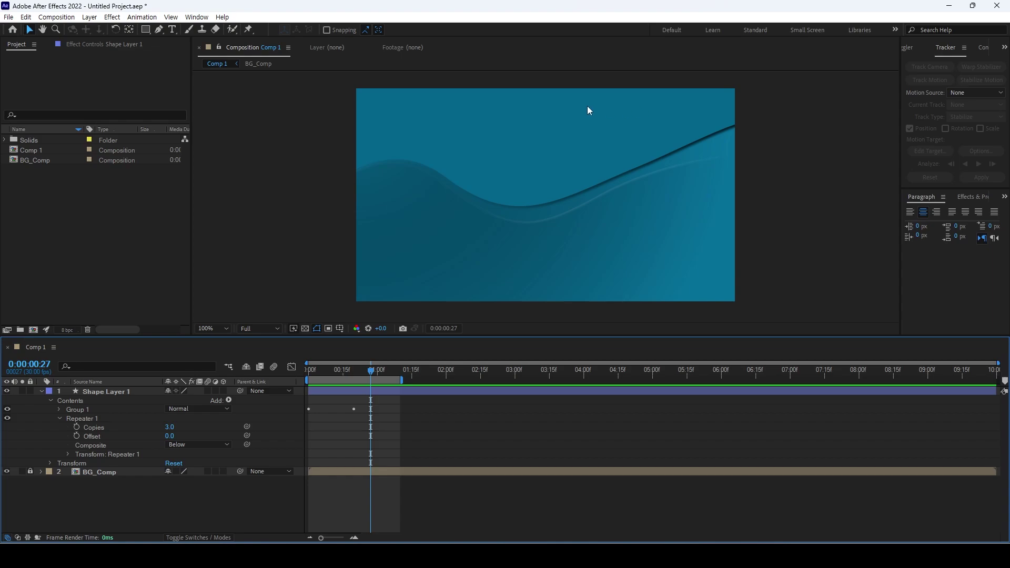
Set the position in Repeater 1's transform to 0, 0 and preview the animation
click(68, 455)
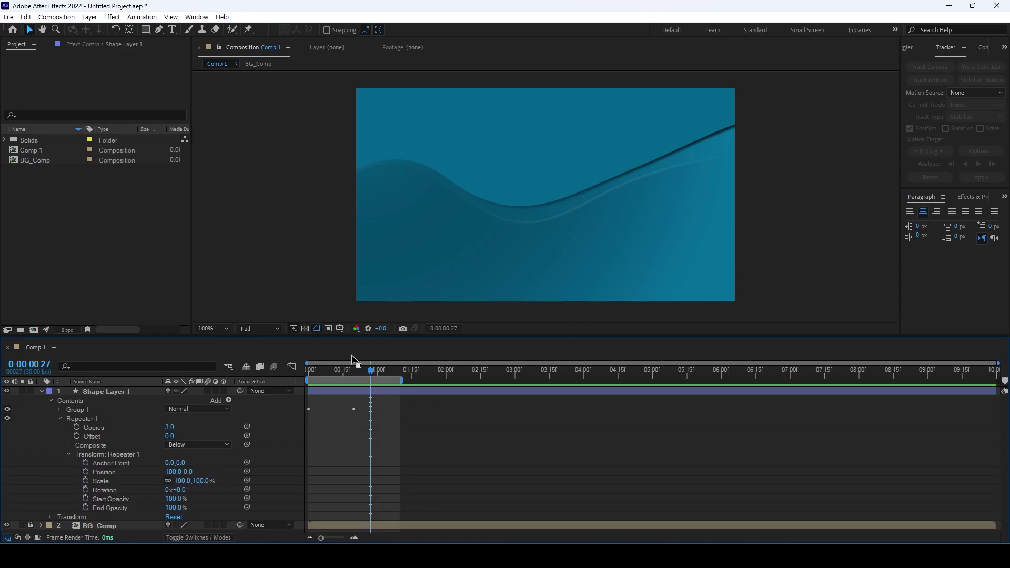
click(173, 472)
text(0)
key(Return)
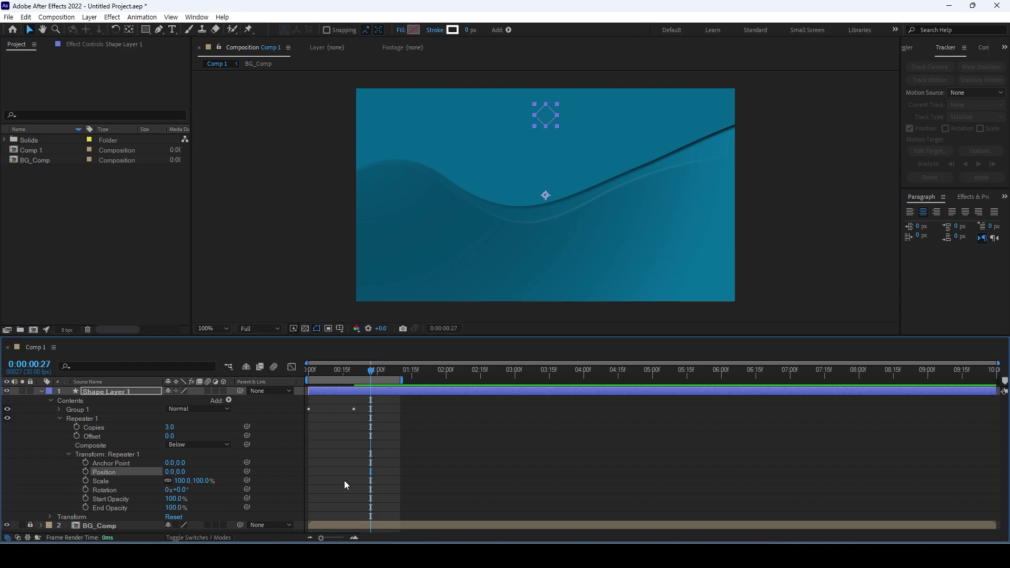
key(space)
key(space)
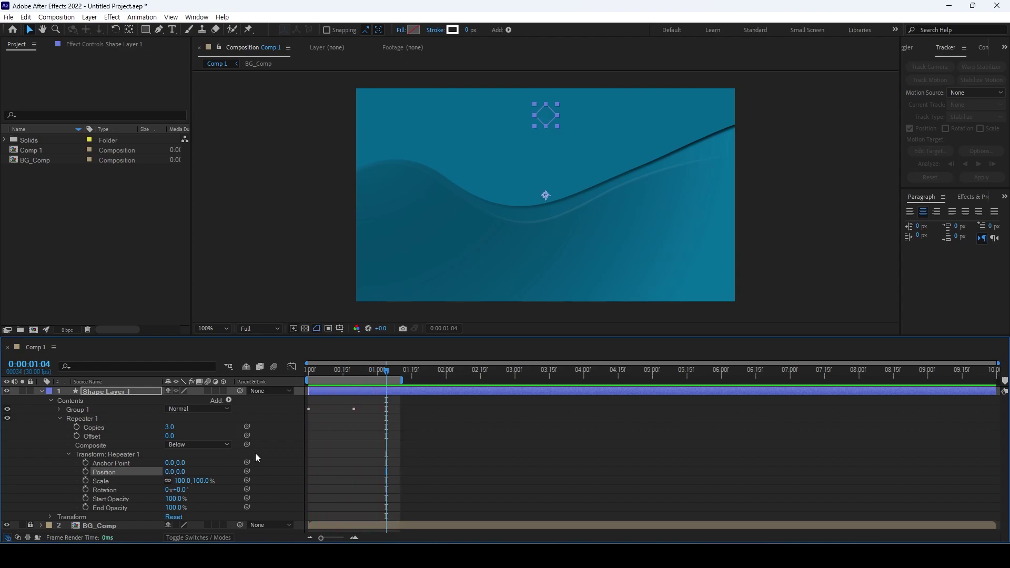
Set the rotation in Repeater 1's transform to 125° and preview how the diamond copies spread around the center
click(101, 491)
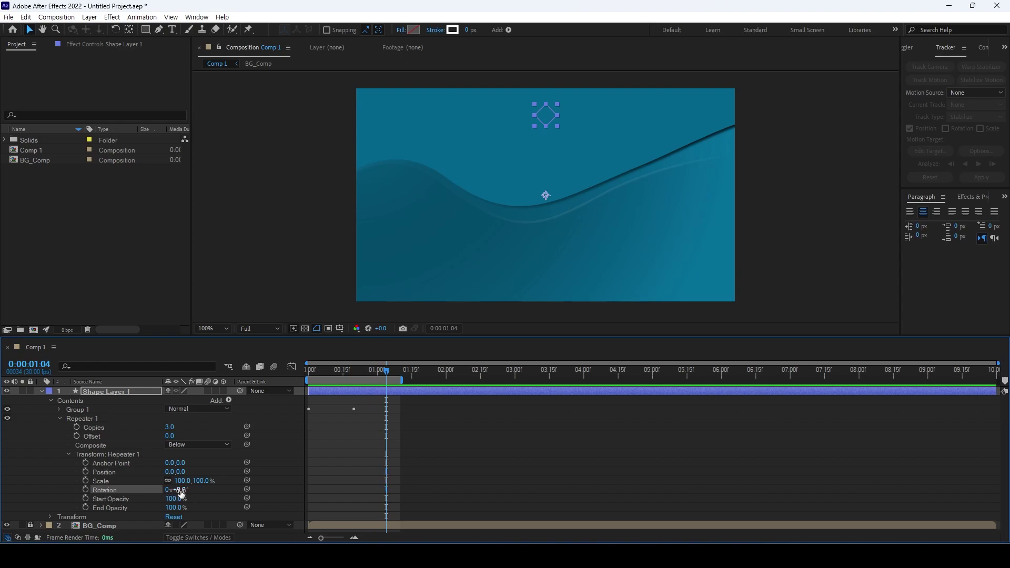
drag(179, 490, 212, 491)
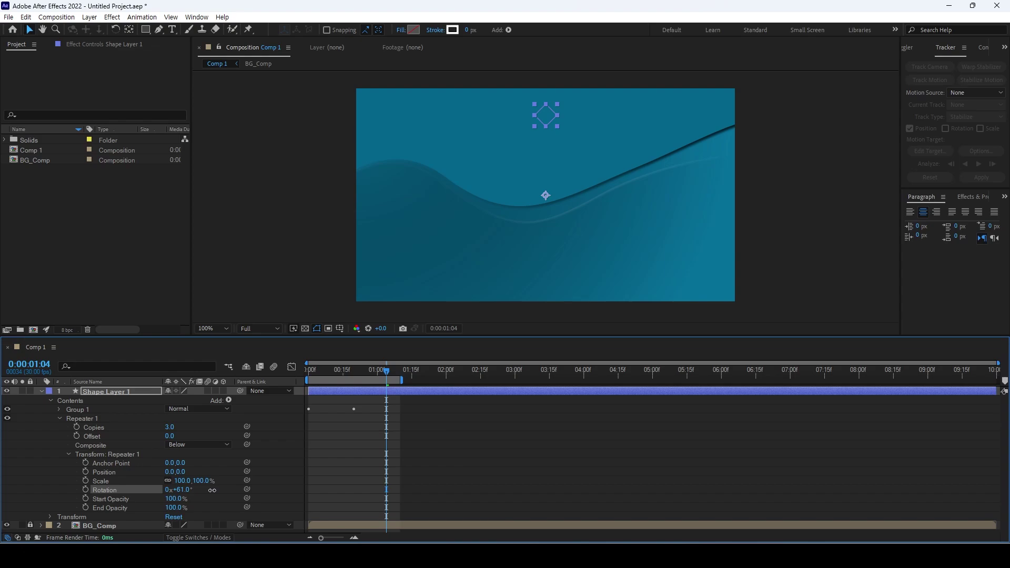
key(space)
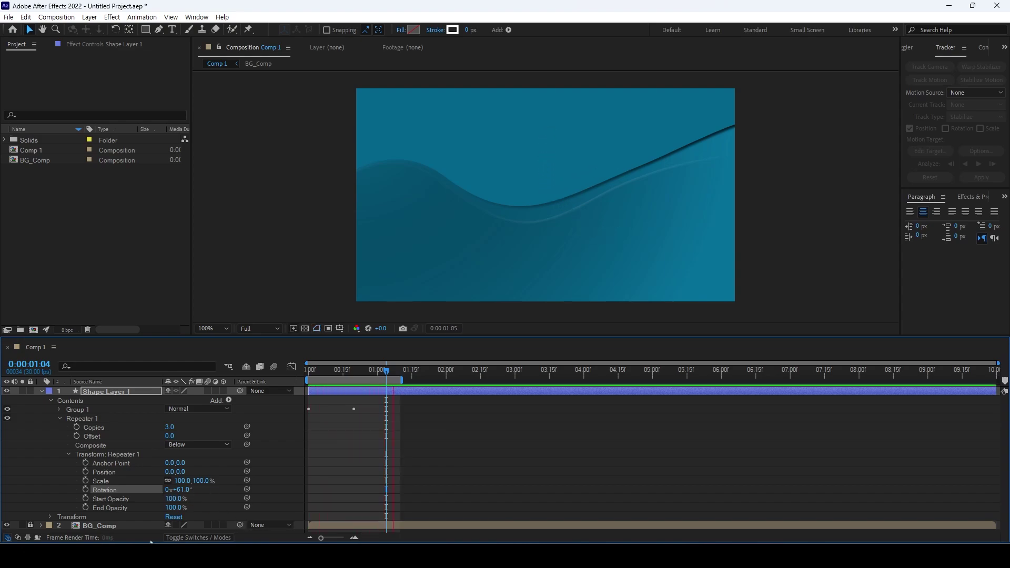
drag(177, 490, 153, 490)
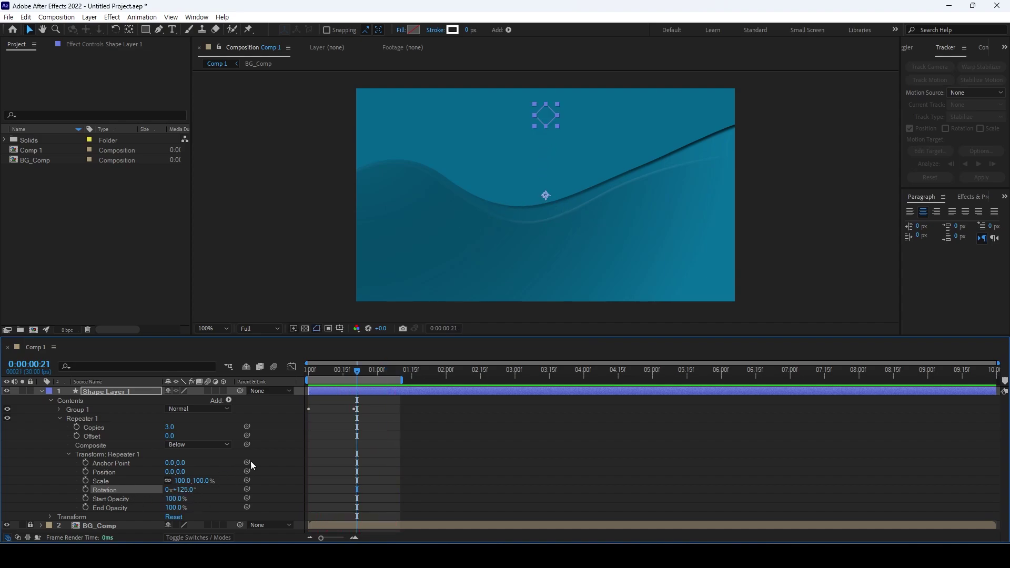
key(space)
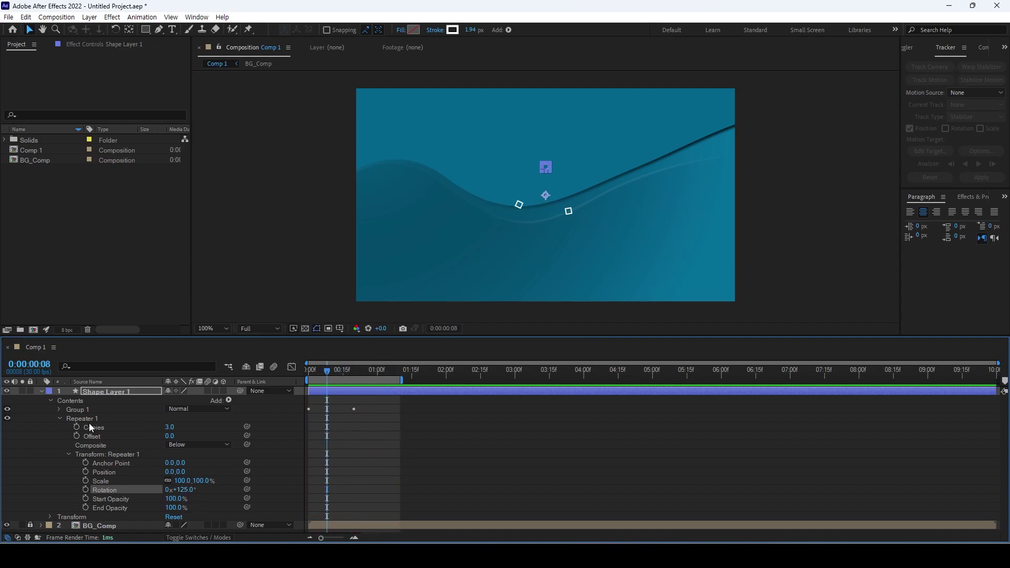
click(90, 426)
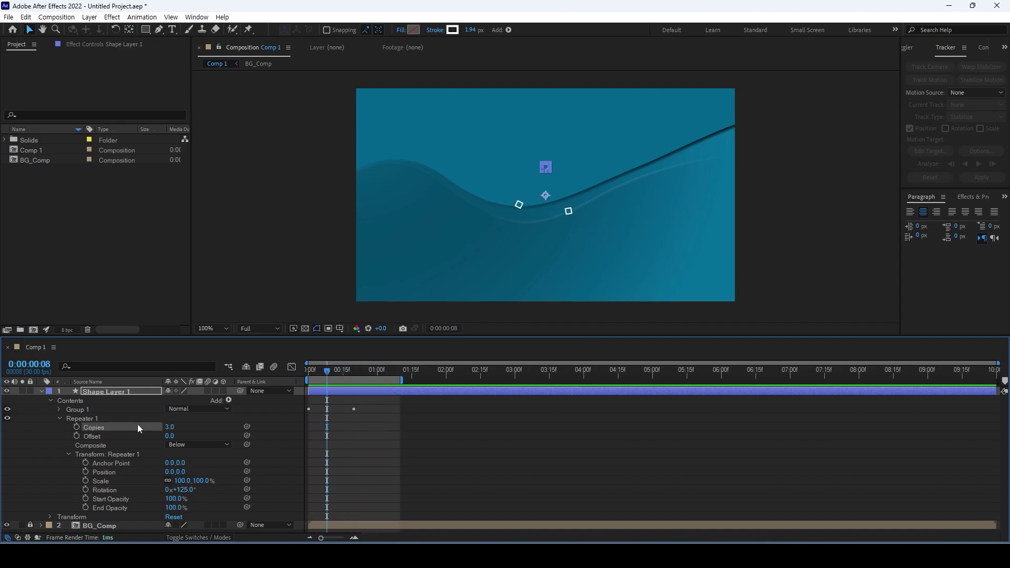
Set the number of copies in Repeater 1 to 16
click(106, 489)
click(171, 427)
text(16)
key(Return)
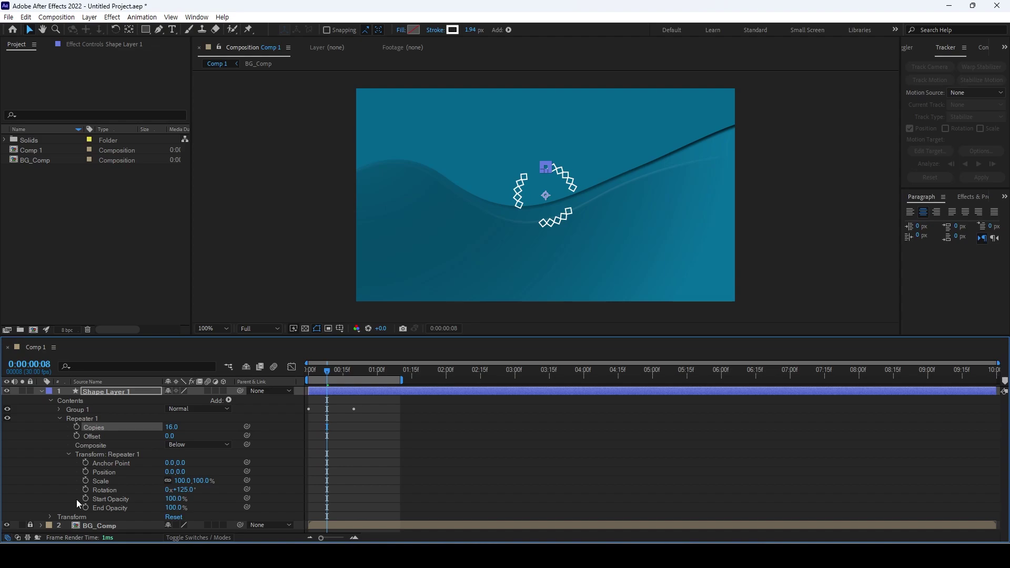
Set the rotation in Repeater 1's transform to 360/16 degrees and preview the ring of diamonds
click(104, 490)
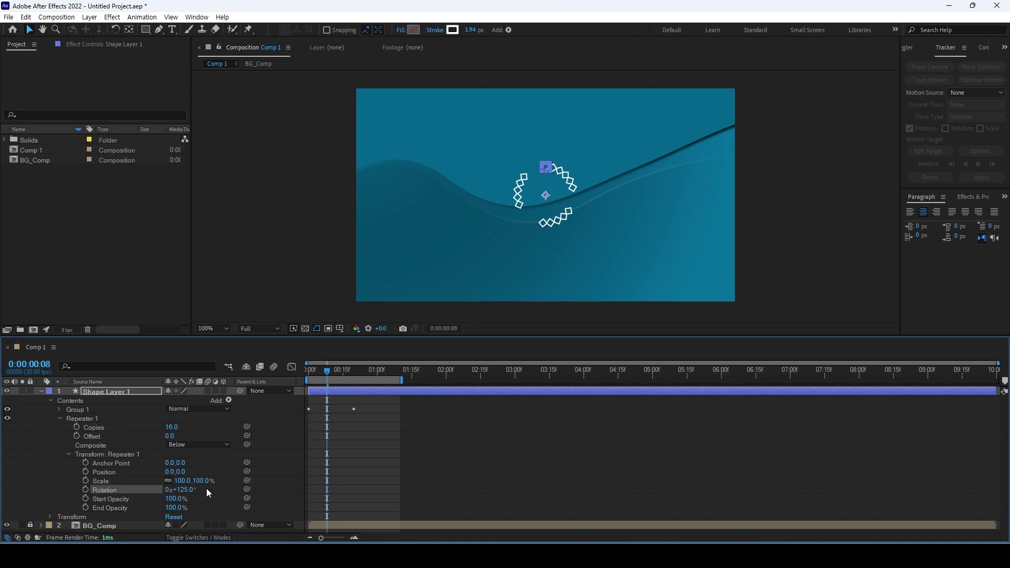
key(Page_Down)
click(182, 489)
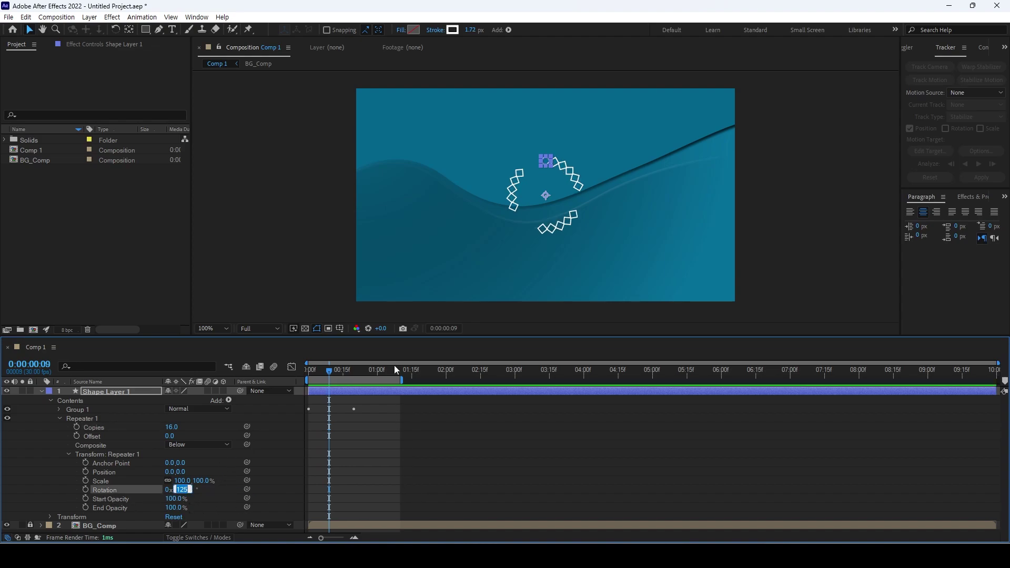
text(36)
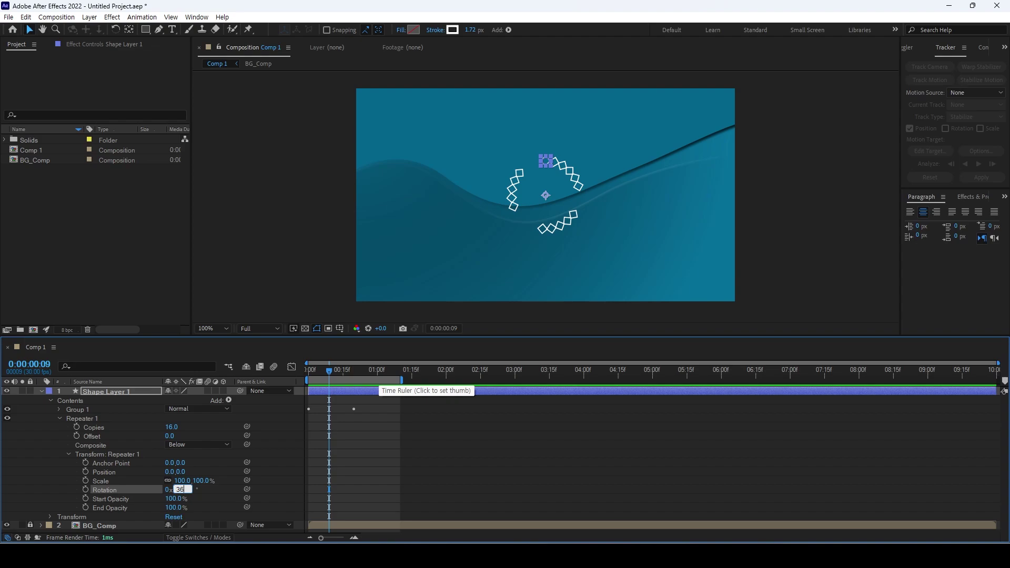
text(0/16)
key(Return)
key(space)
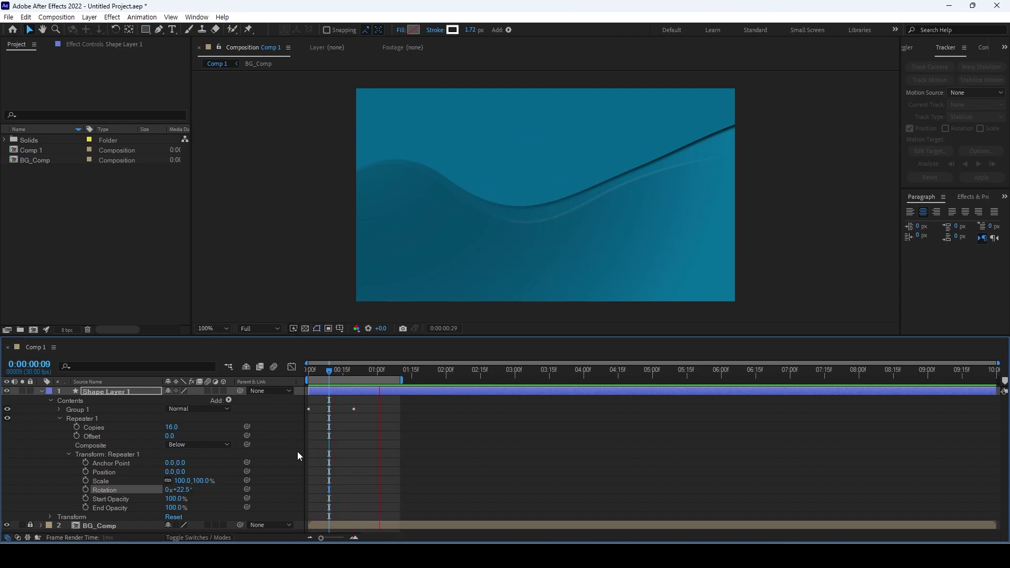
key(space)
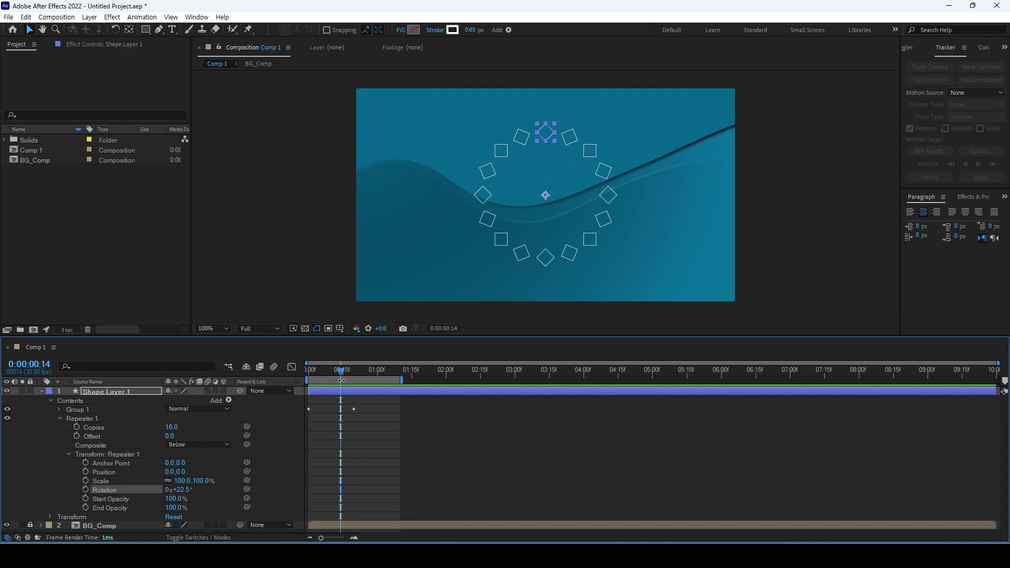
Reduce Rectangle Path 1's size at the frame 20 keyframe to 16, trying 10 and 20 first, and preview the animation
drag(340, 374, 352, 371)
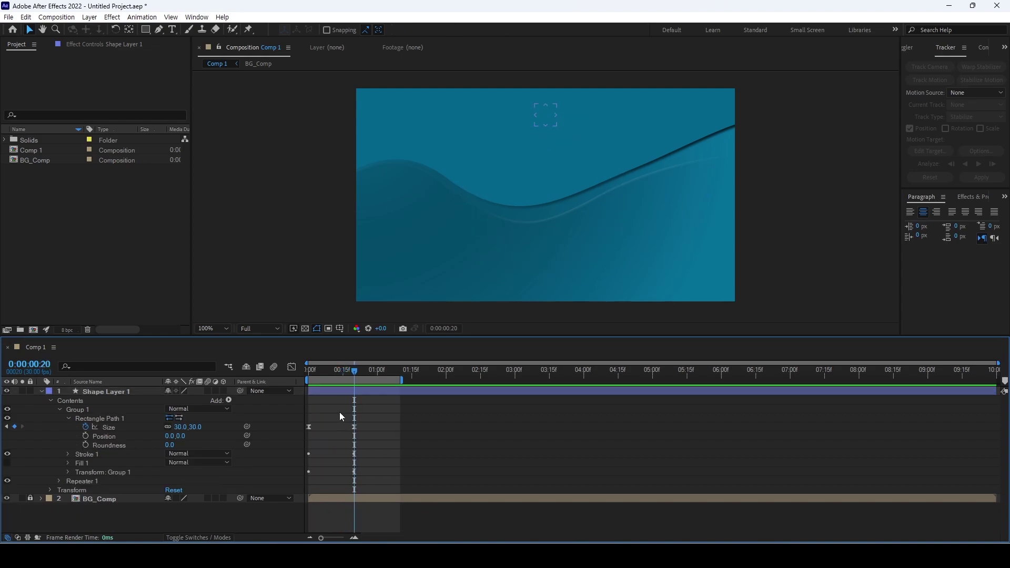
drag(346, 418, 360, 433)
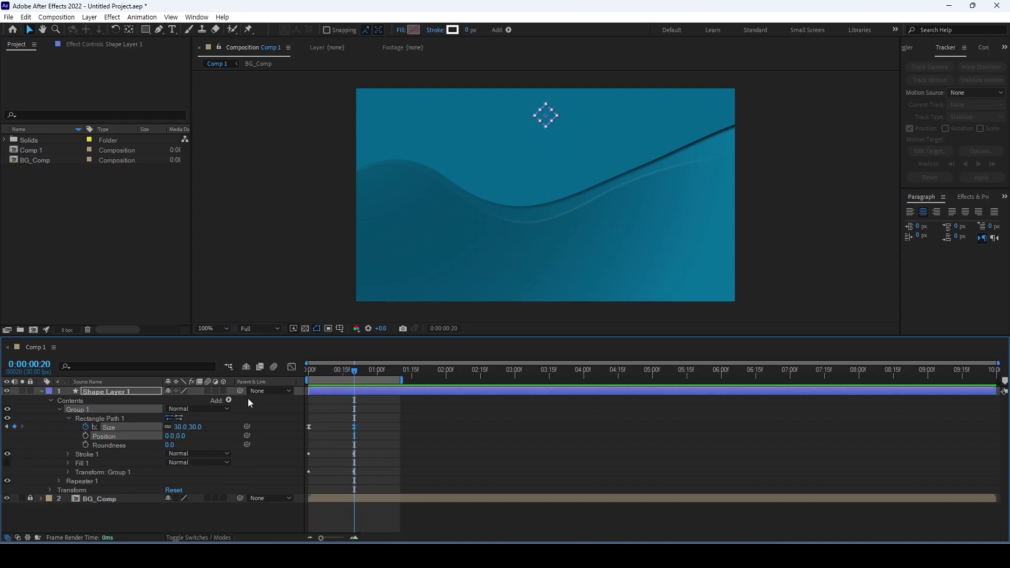
click(177, 427)
text(10)
key(Return)
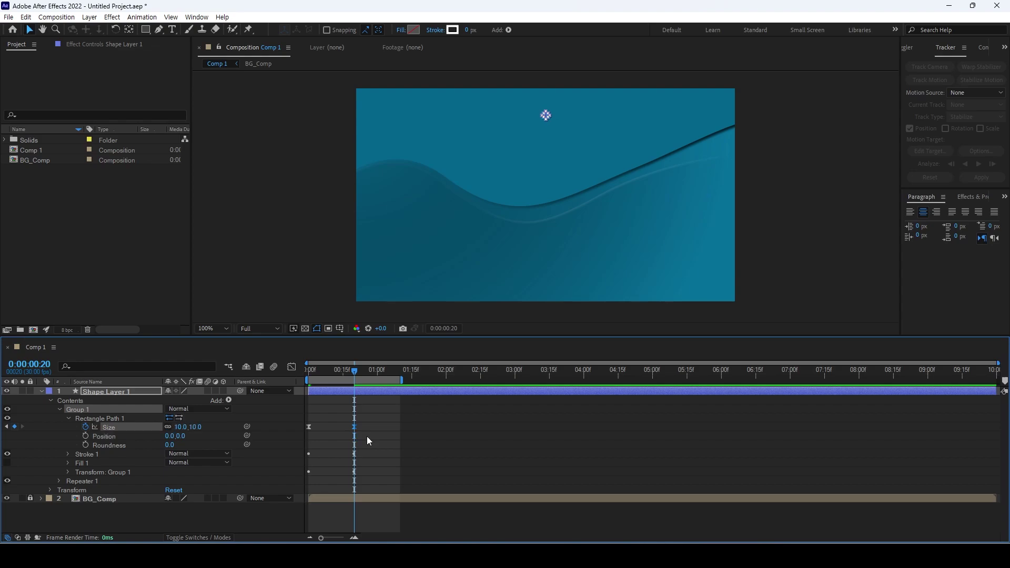
click(178, 427)
text(20)
key(Return)
key(space)
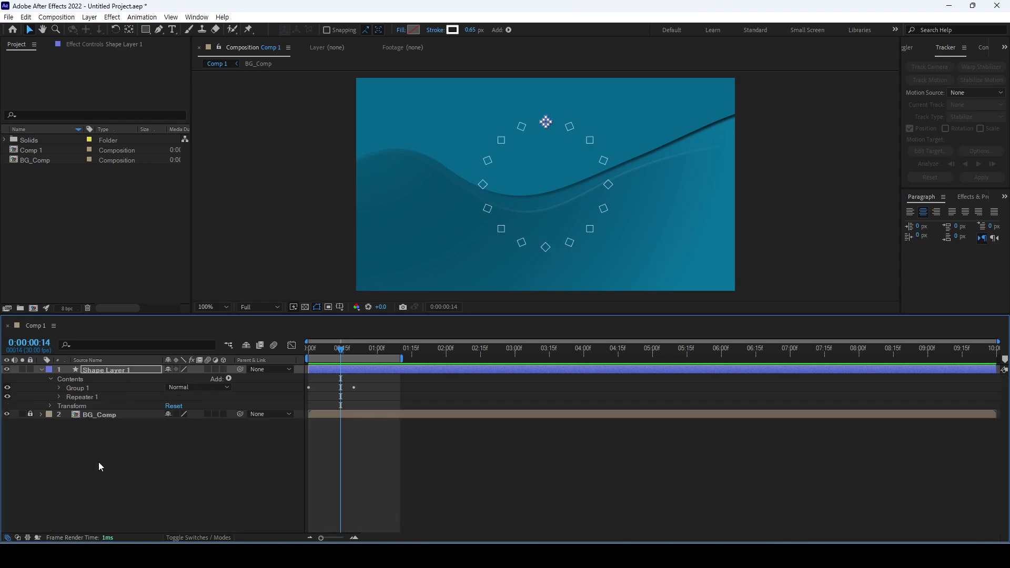
Collapse Shape Layer 1's properties and duplicate the layer
click(99, 462)
click(116, 369)
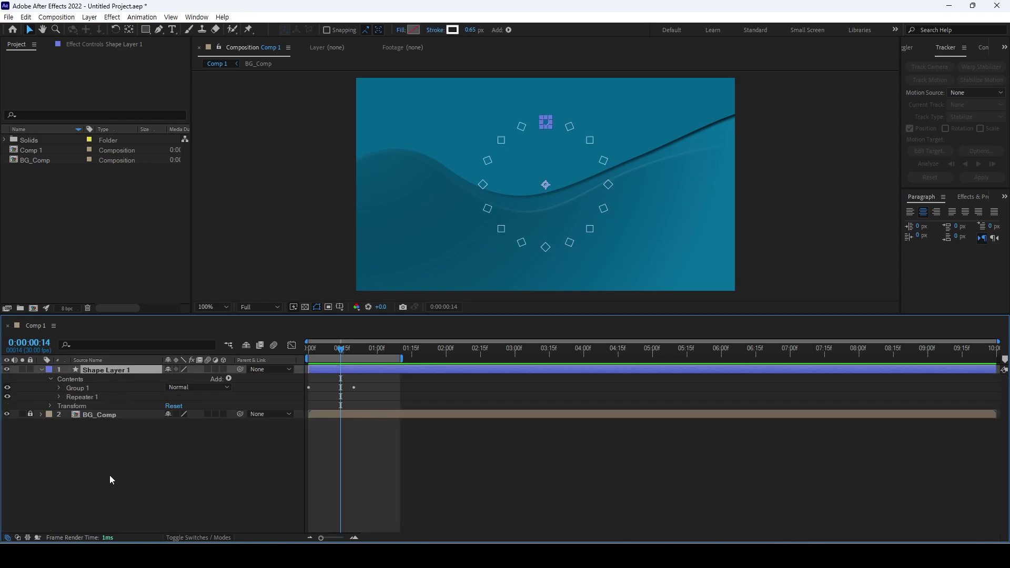
click(41, 369)
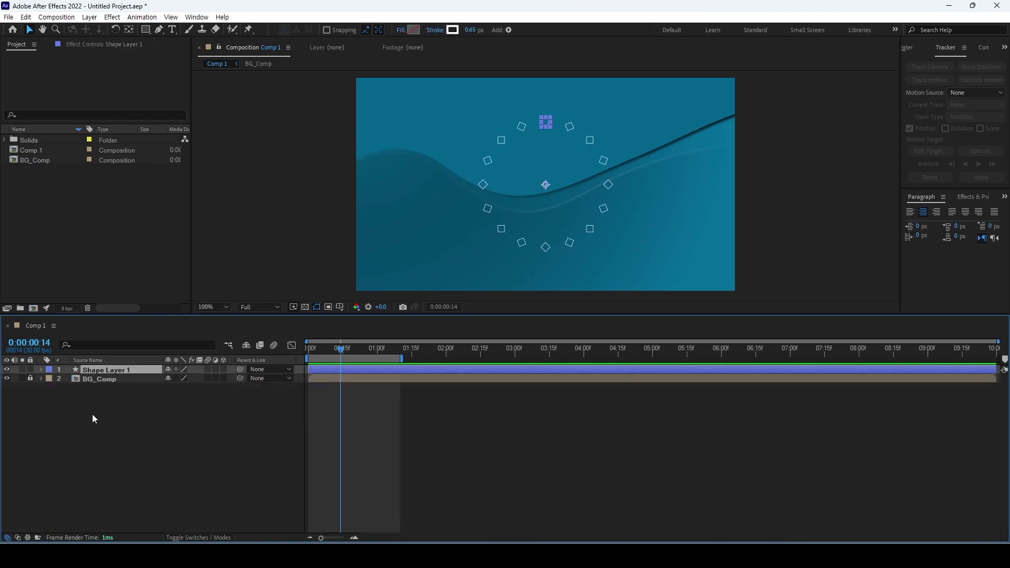
click(93, 415)
click(94, 370)
click(108, 415)
click(94, 370)
click(25, 16)
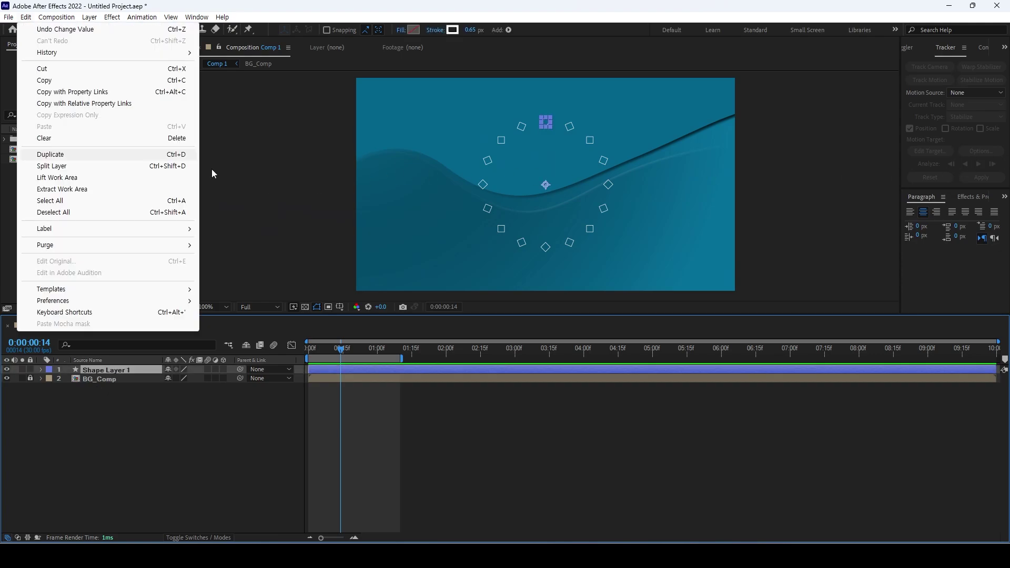
click(104, 155)
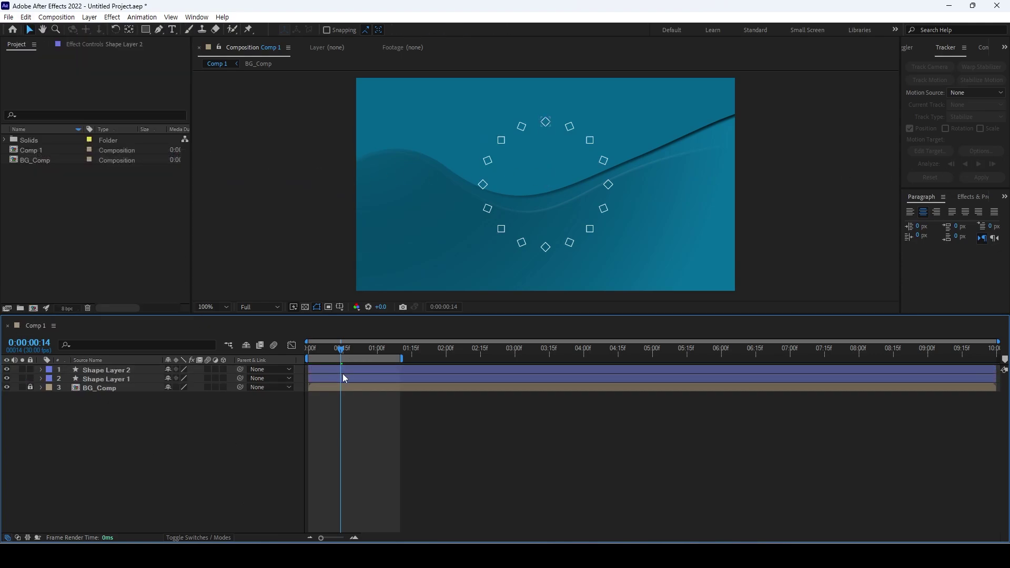
Shift Shape Layer 2 ten frames later in time, preview the two rings and move the current time to frame 20
click(323, 371)
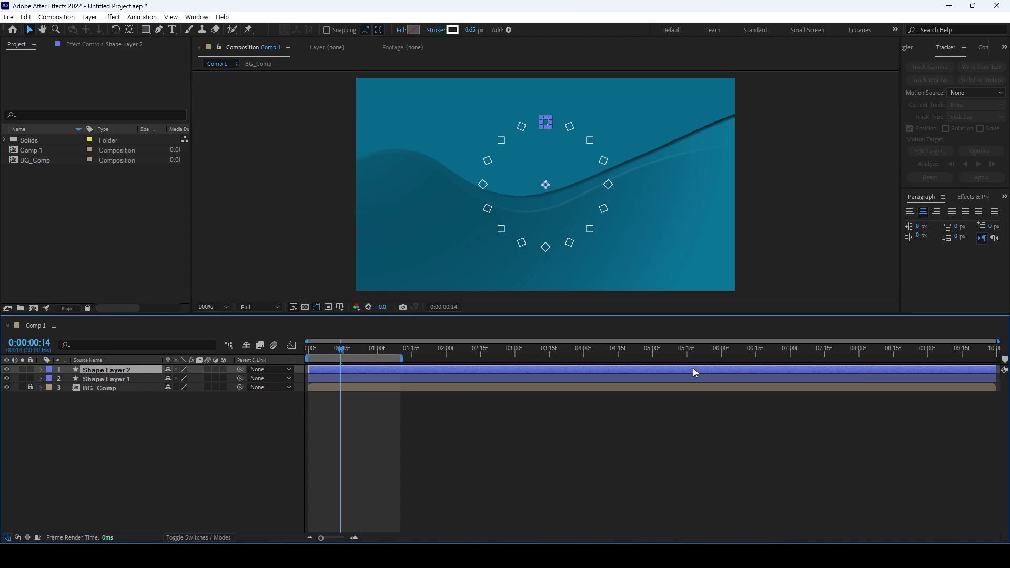
key(alt+shift+Page_Down)
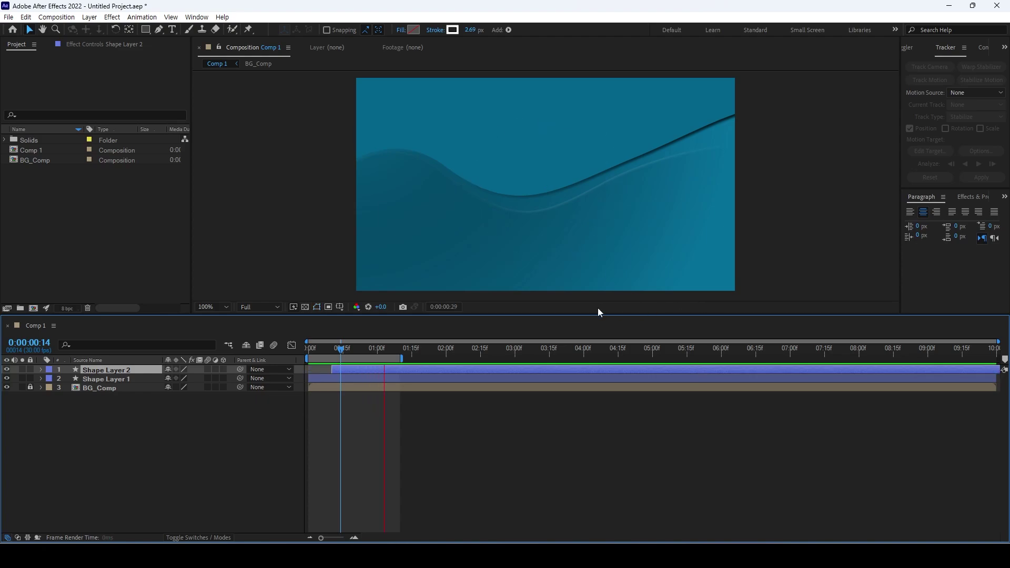
key(space)
mouse_move(341, 352)
mouse_down()
mouse_move(322, 352)
mouse_move(358, 352)
mouse_up()
click(93, 444)
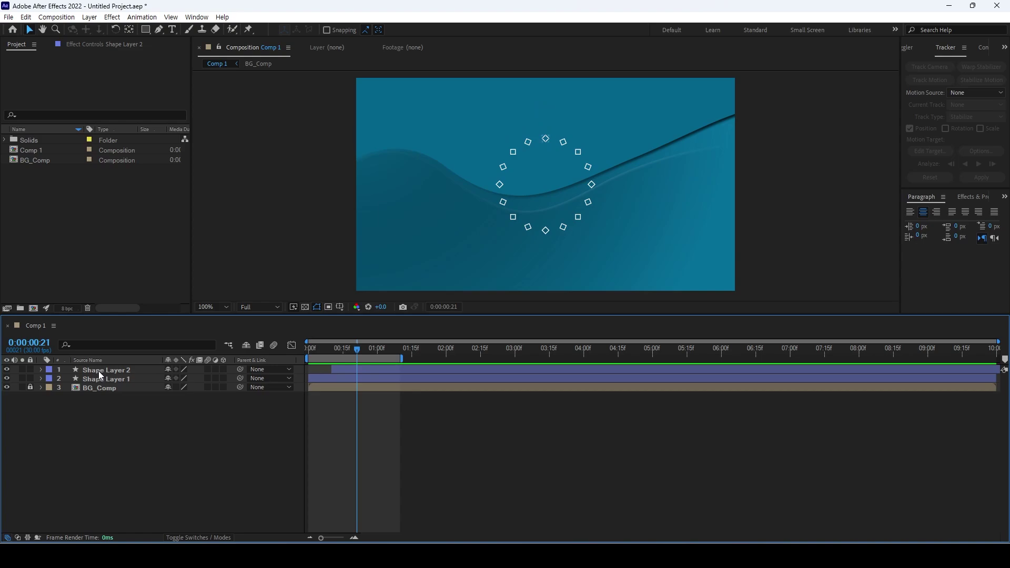
click(99, 370)
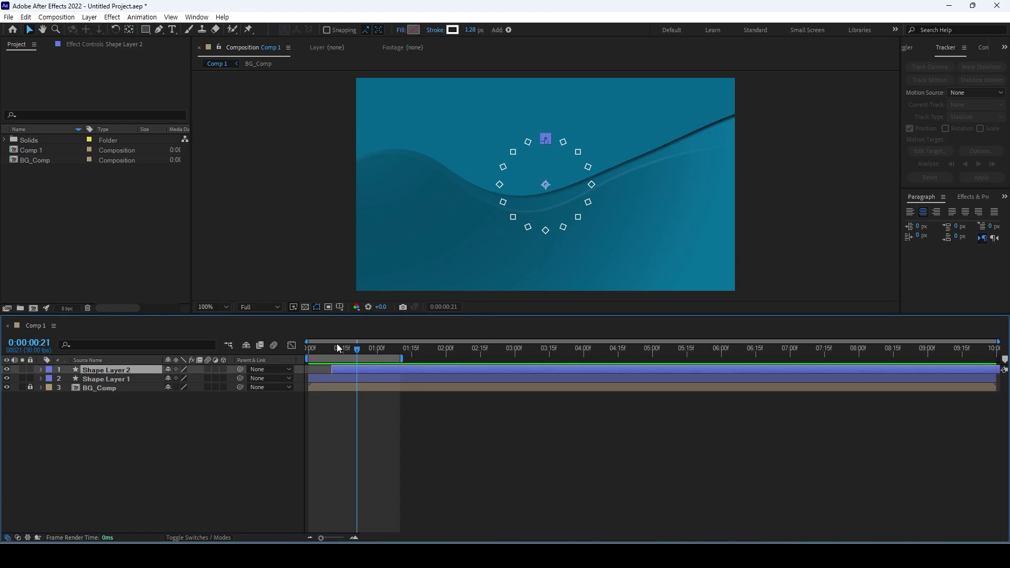
mouse_move(357, 347)
mouse_down()
mouse_move(368, 348)
mouse_move(354, 358)
mouse_up()
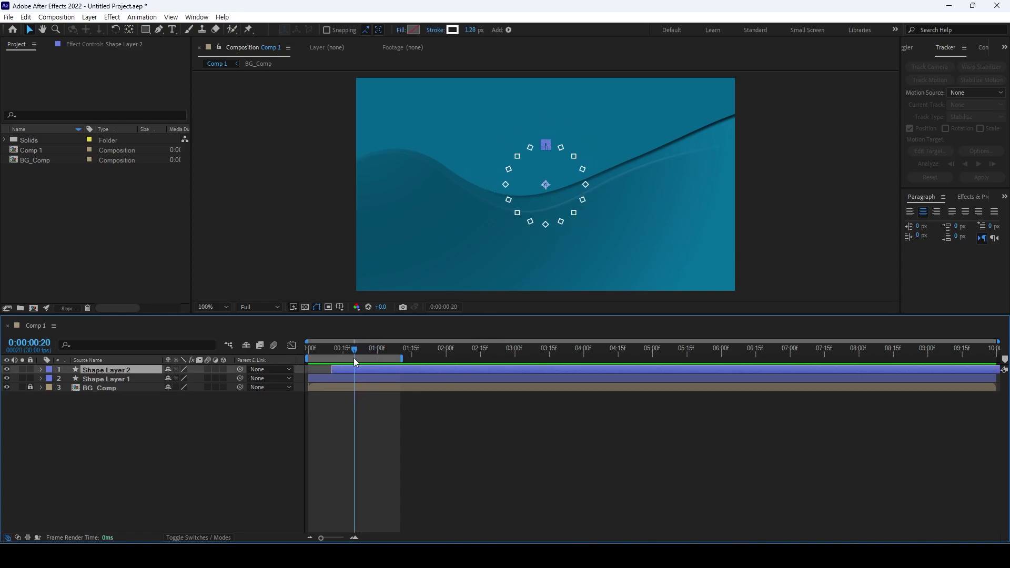
Expand Group 1 and its transform in Shape Layer 2, make Fill 1 visible and hide Stroke 1
click(68, 433)
click(85, 372)
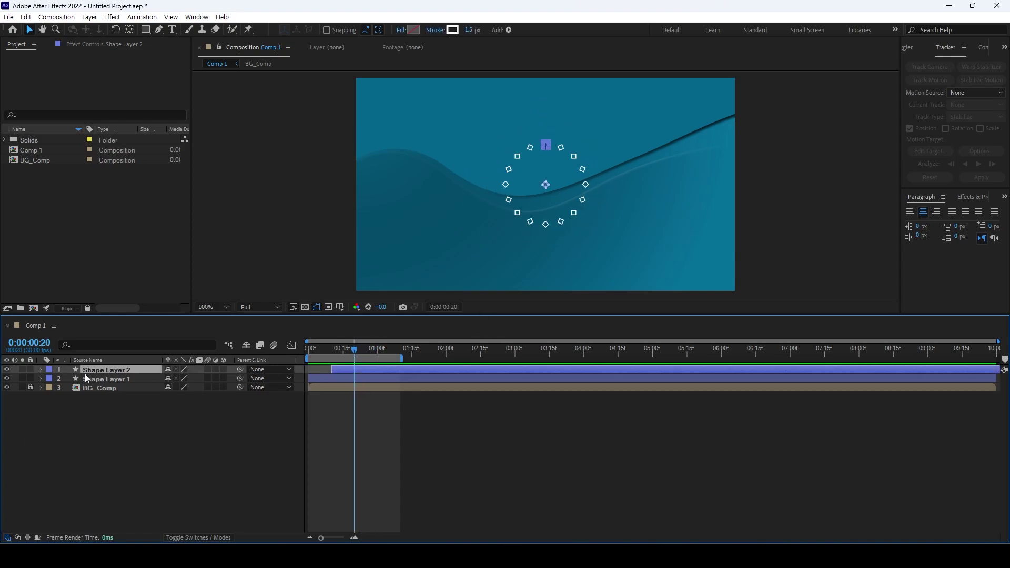
click(42, 370)
click(59, 388)
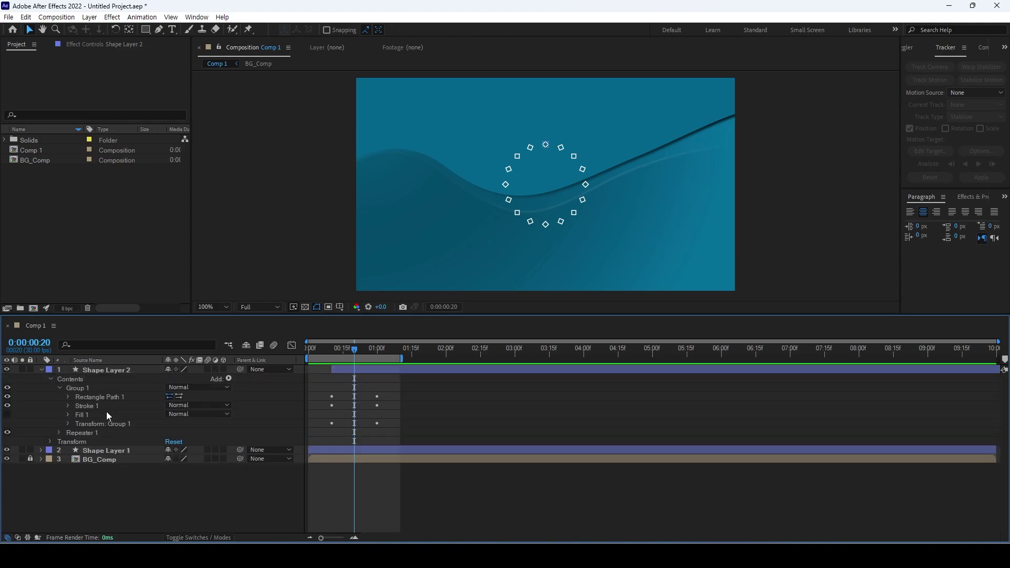
click(102, 398)
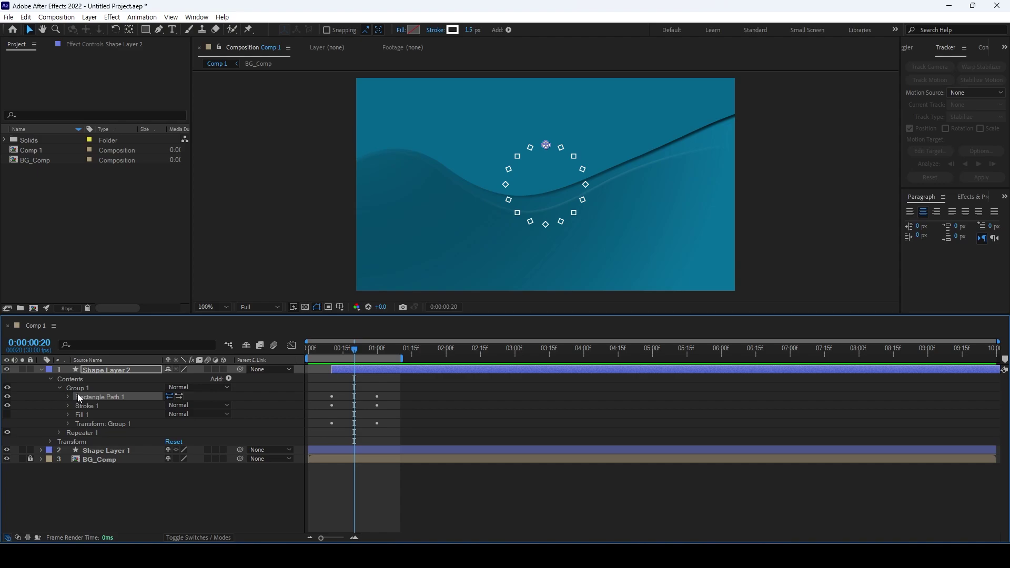
click(68, 424)
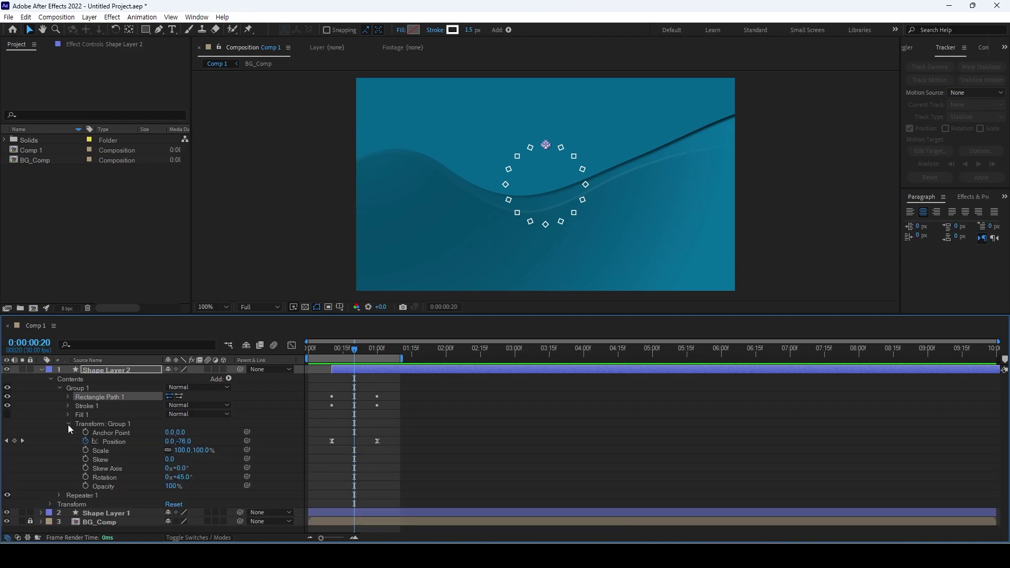
click(8, 415)
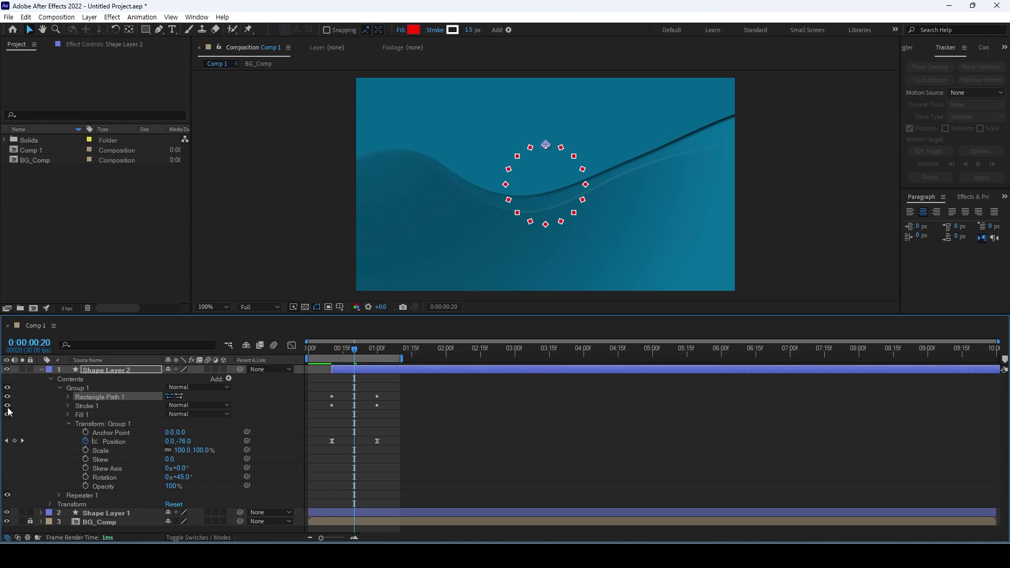
click(7, 406)
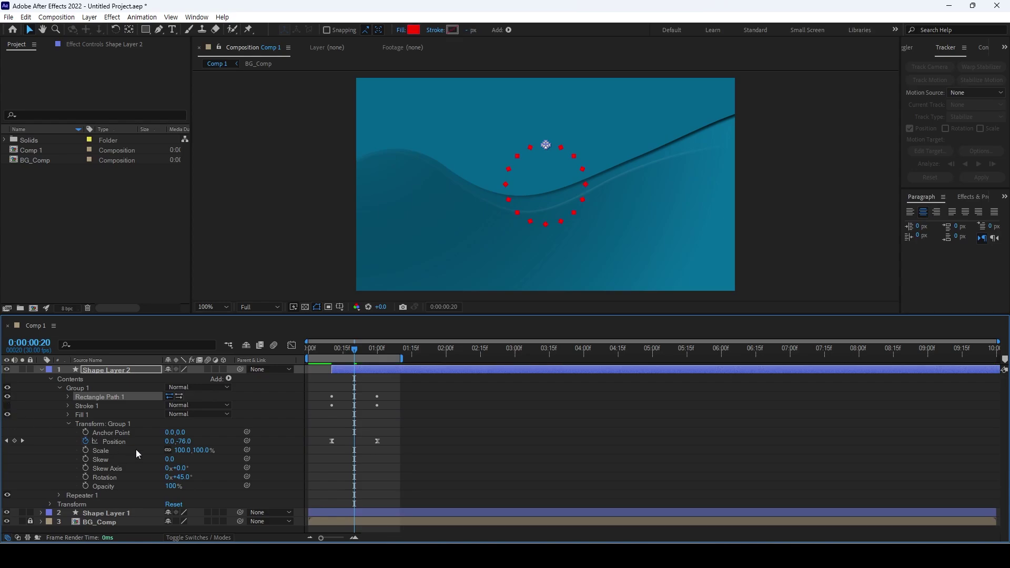
Change the color of Fill 1 in Shape Layer 2 to white, FFFFFF
click(82, 414)
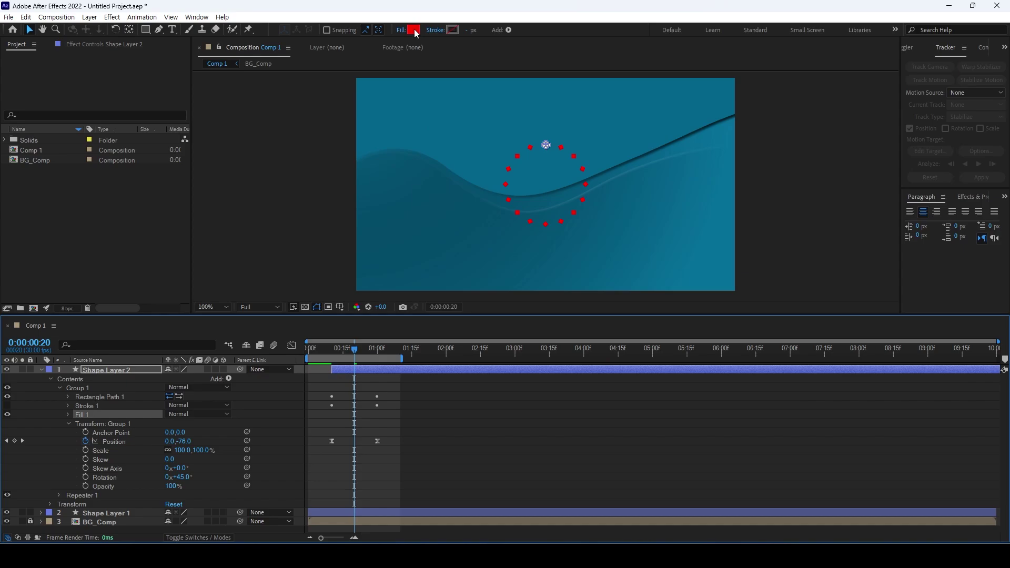
click(414, 30)
text(FFFFFF)
key(Return)
Set the rotation in Shape Layer 2's Group 1 transform to 0° and preview the animation
click(94, 423)
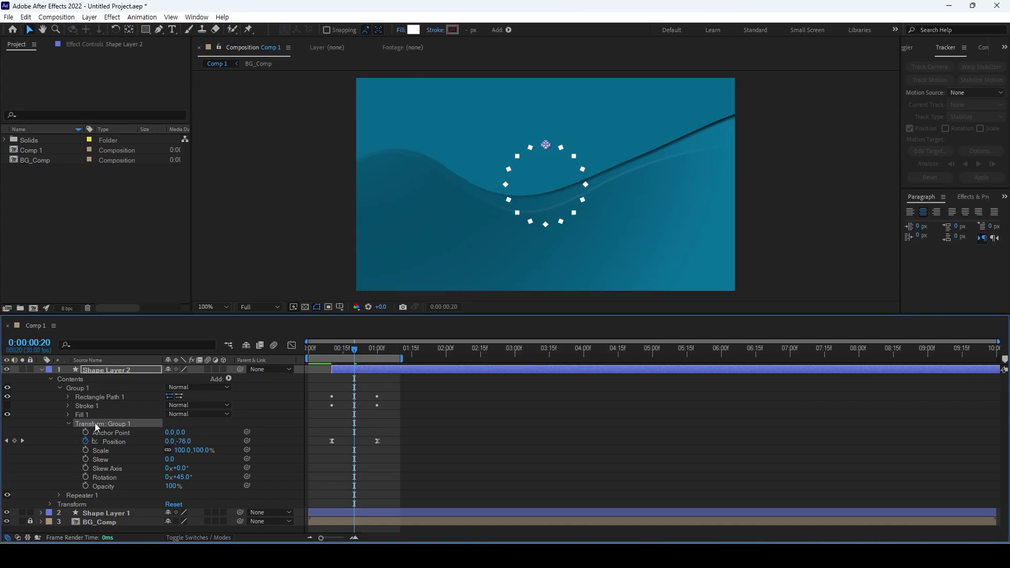
click(102, 478)
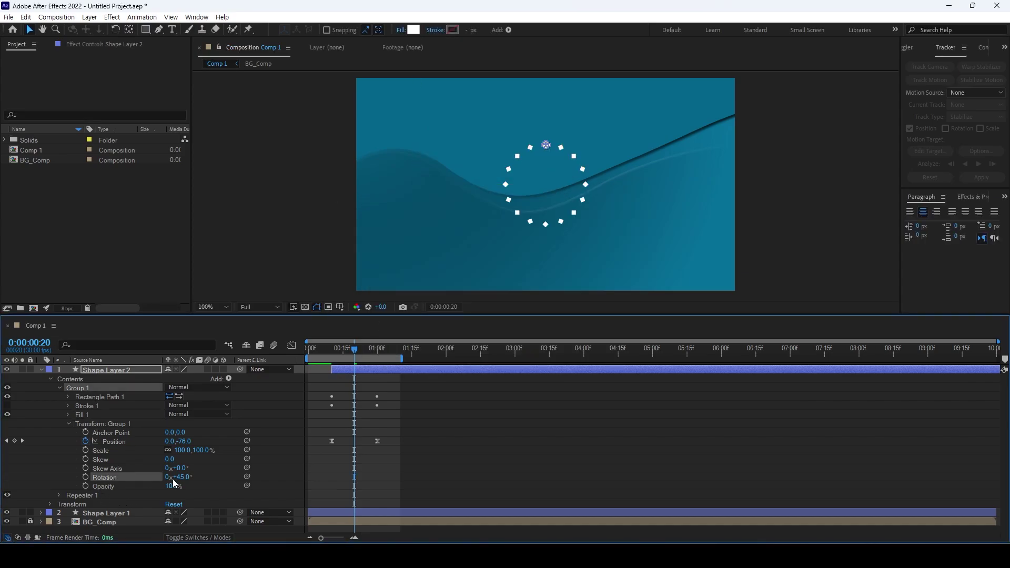
click(181, 478)
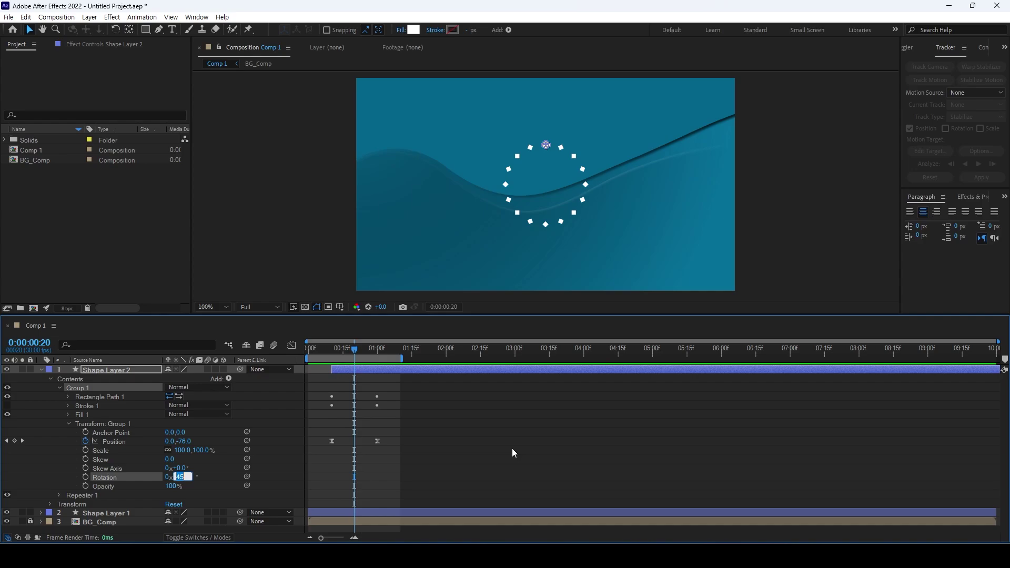
text(0)
key(Return)
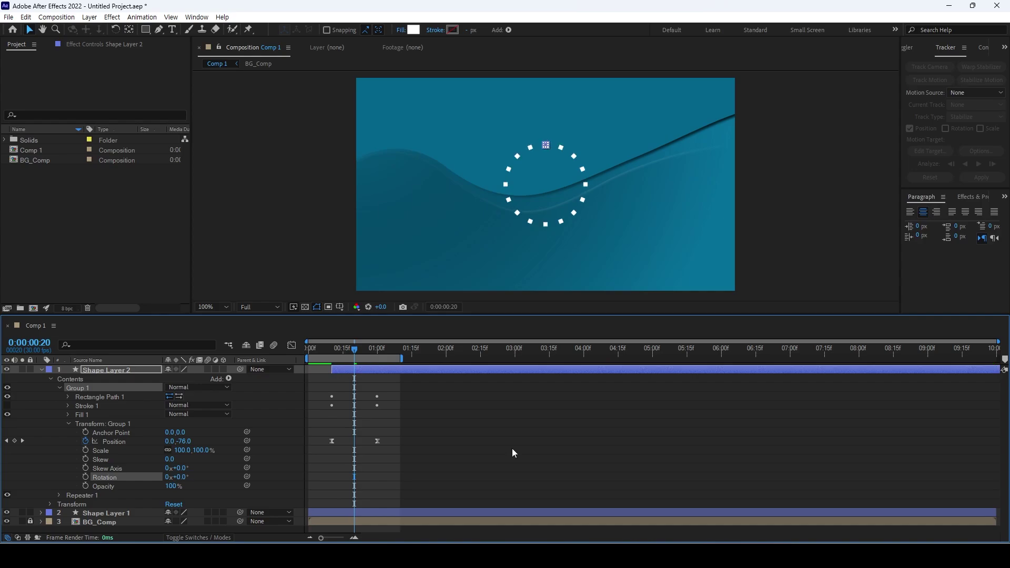
key(space)
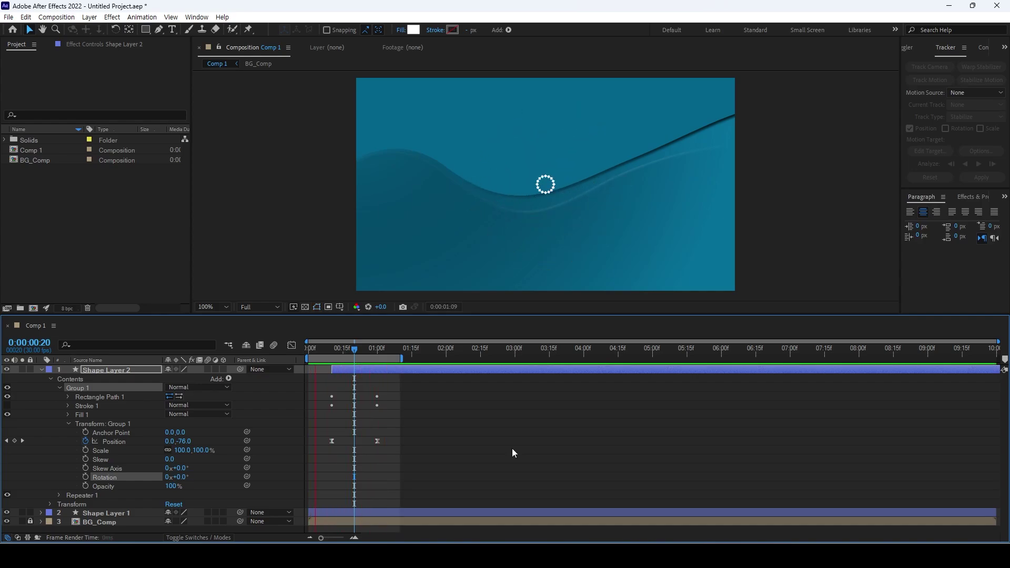
Time-reverse both size keyframes of Rectangle Path 1 in Shape Layer 2 and preview the shrinking squares
click(68, 397)
drag(348, 355, 388, 420)
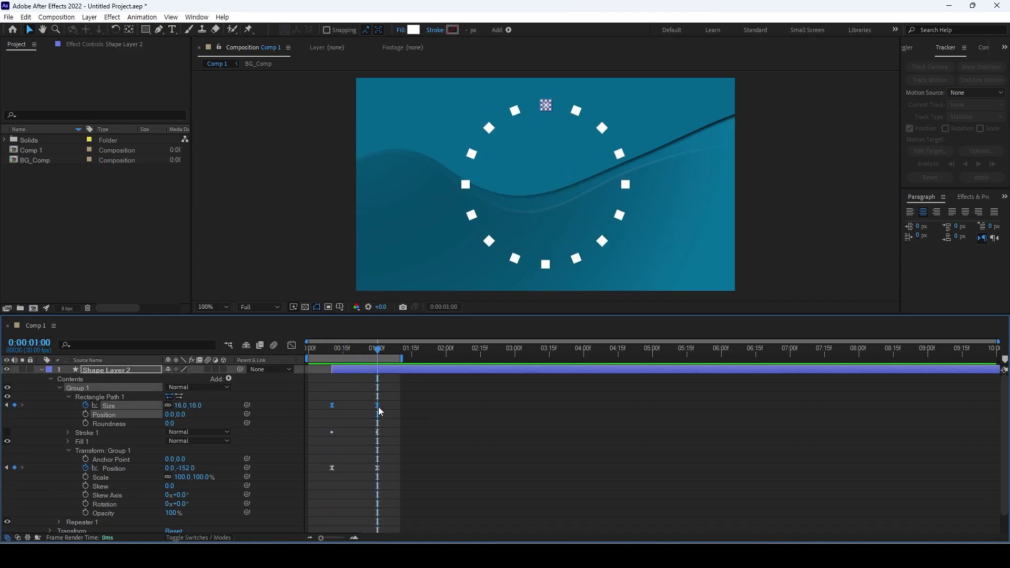
right_click(378, 406)
mouse_move(447, 399)
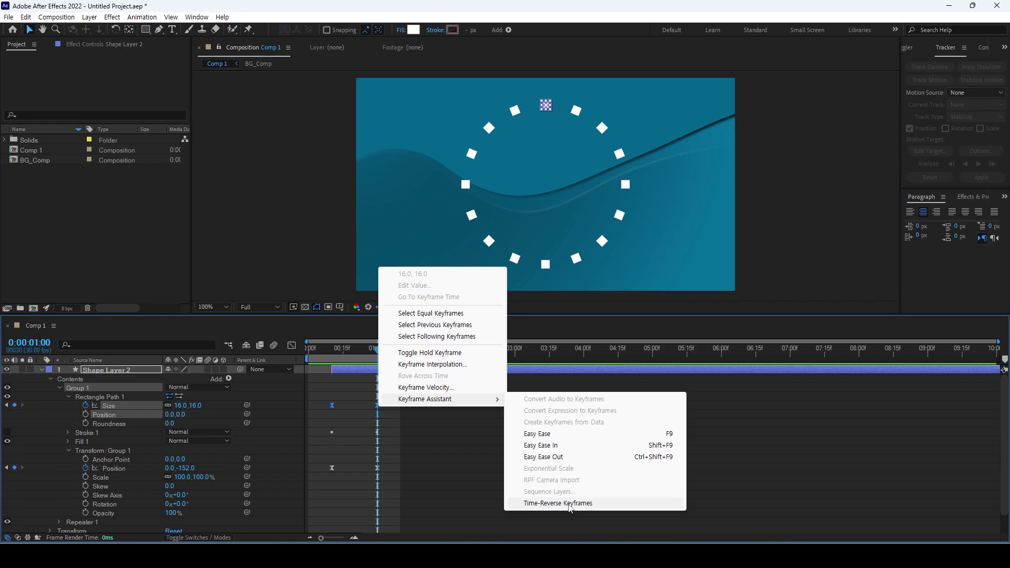
click(570, 504)
key(space)
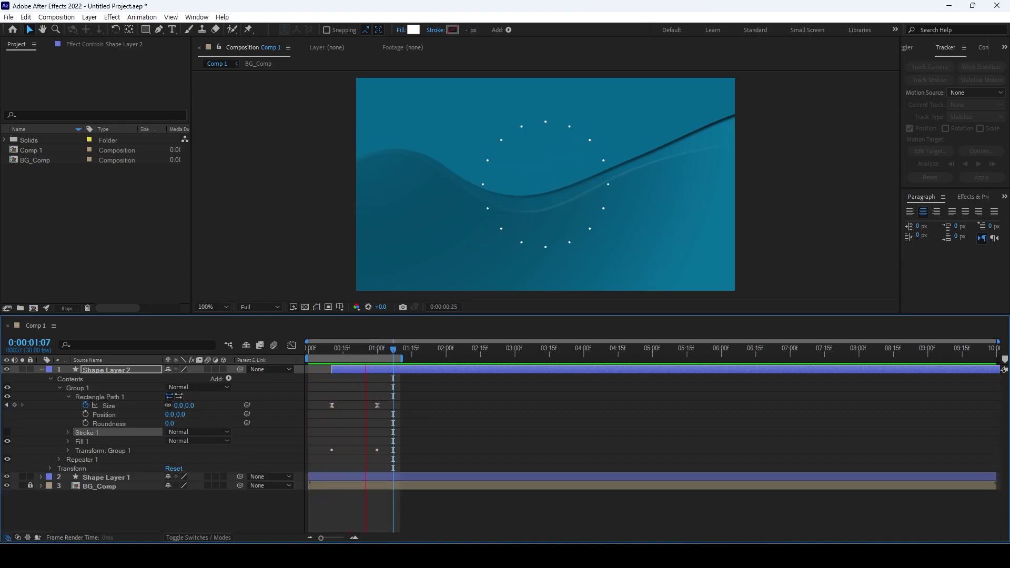
key(space)
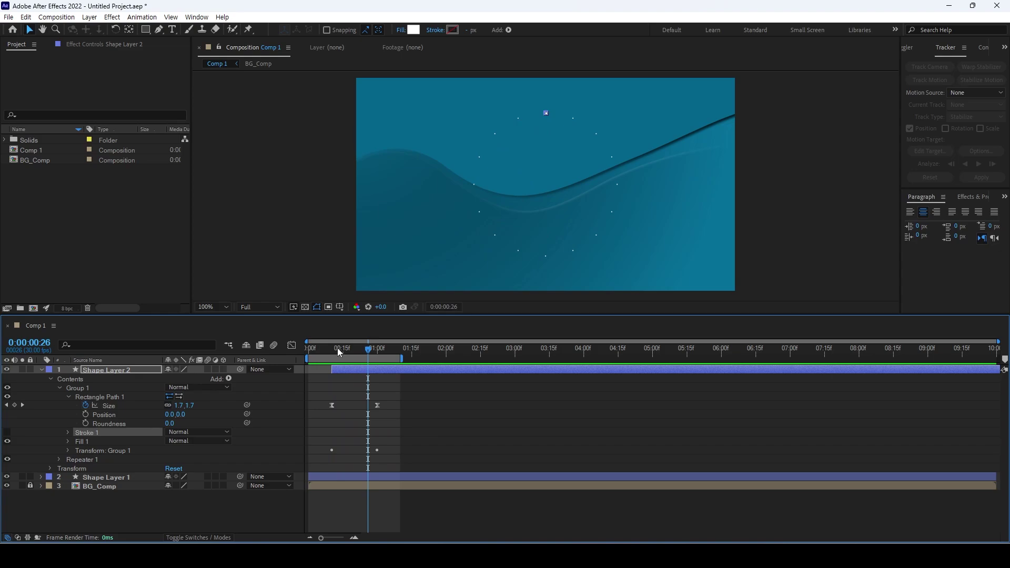
Duplicate Shape Layer 2 and delay the copy by 10 frames so it starts at frame 20
key(Home)
click(41, 370)
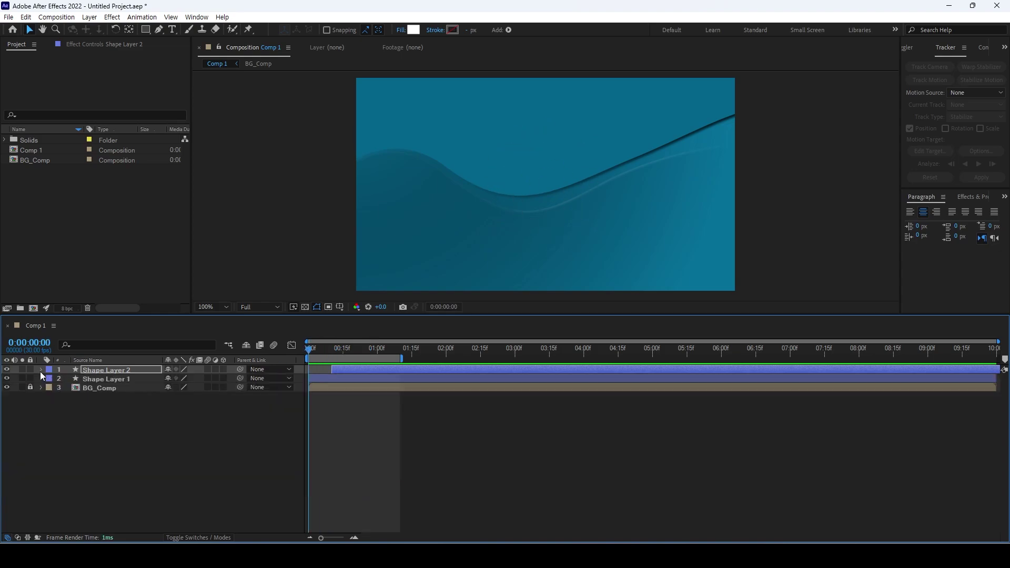
click(76, 431)
click(97, 369)
key(ctrl+d)
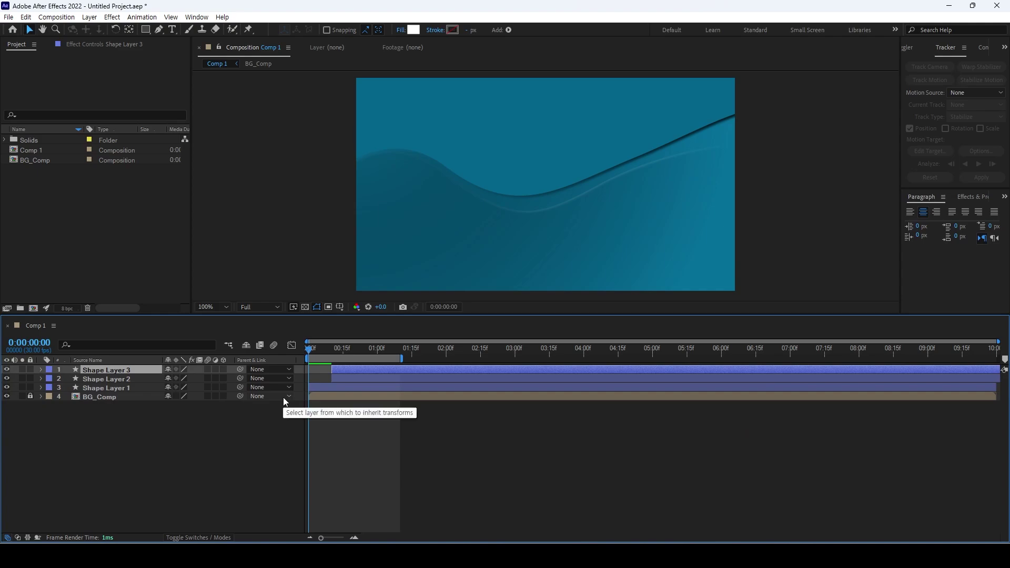
key(Return)
key(Return)
key(alt+shift+Page_Down)
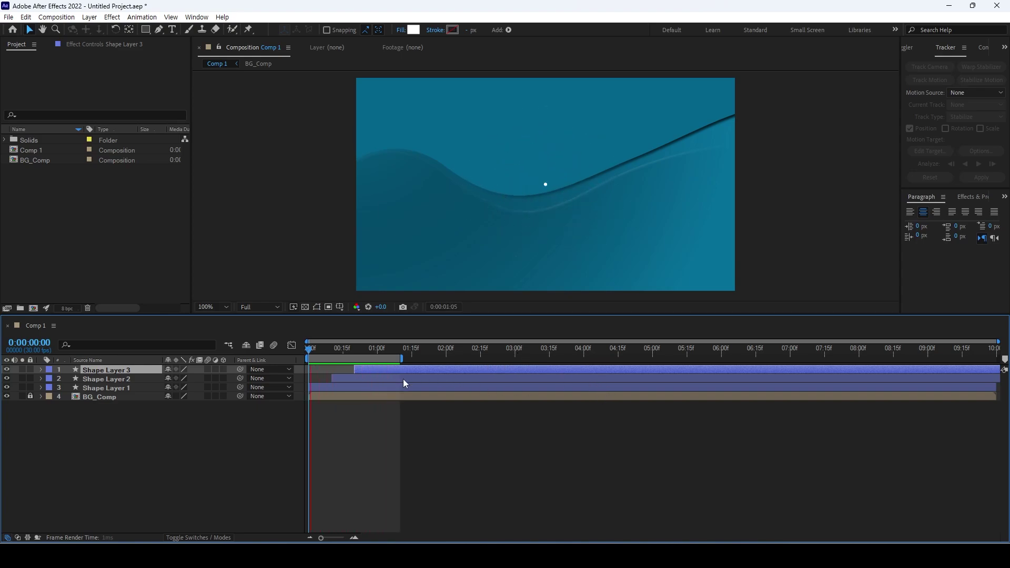
Extend the work area past two seconds and remove the size keyframes of Rectangle Path 1 in Shape Layer 3
mouse_move(382, 356)
mouse_down()
mouse_move(356, 355)
mouse_move(376, 364)
mouse_up()
click(97, 433)
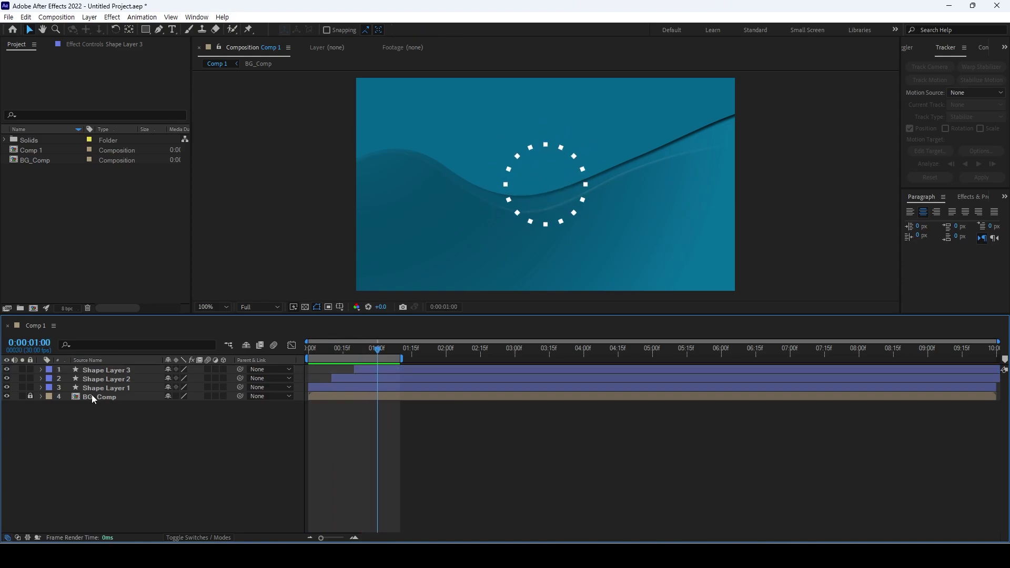
click(102, 369)
click(41, 370)
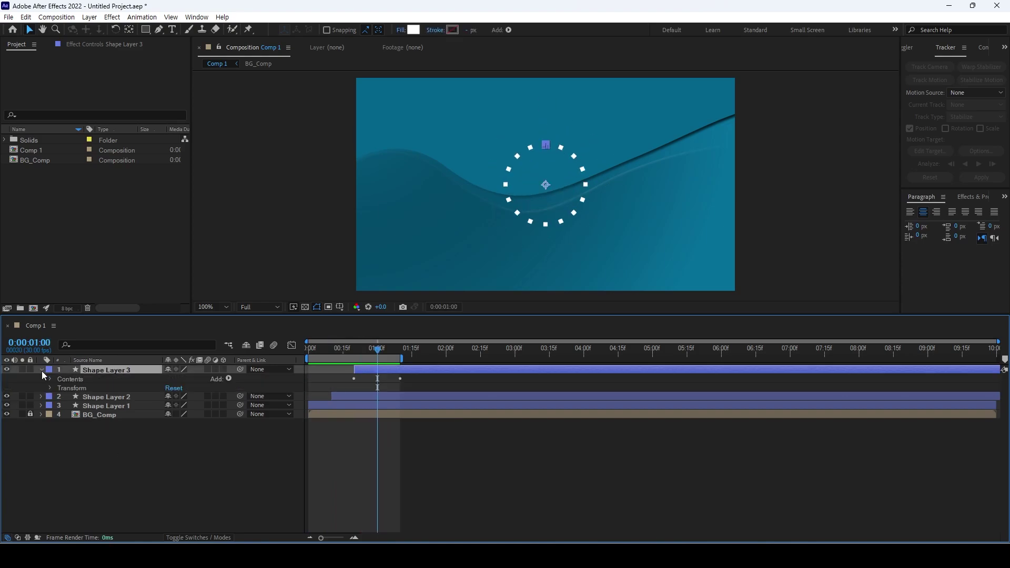
click(50, 379)
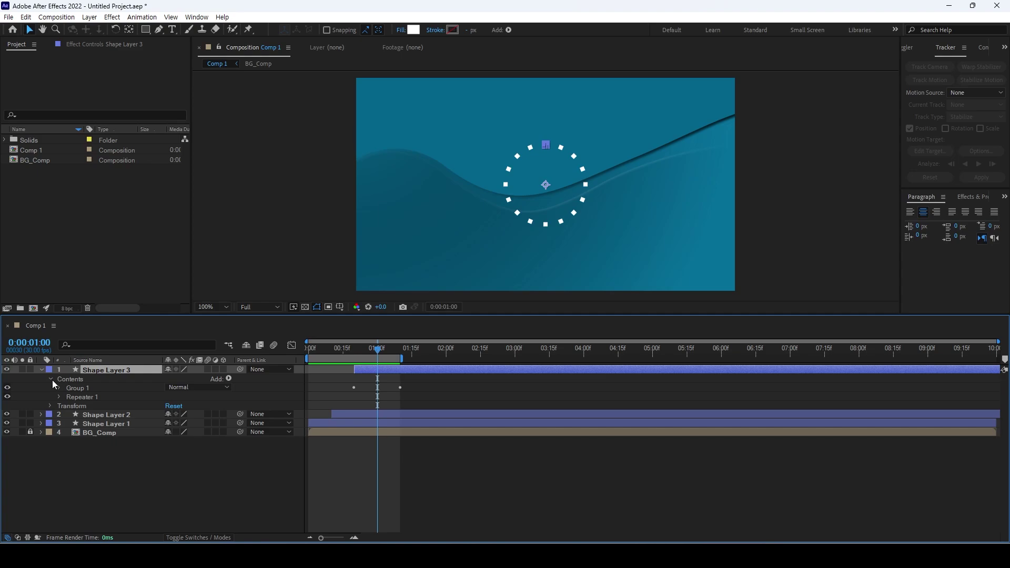
click(59, 387)
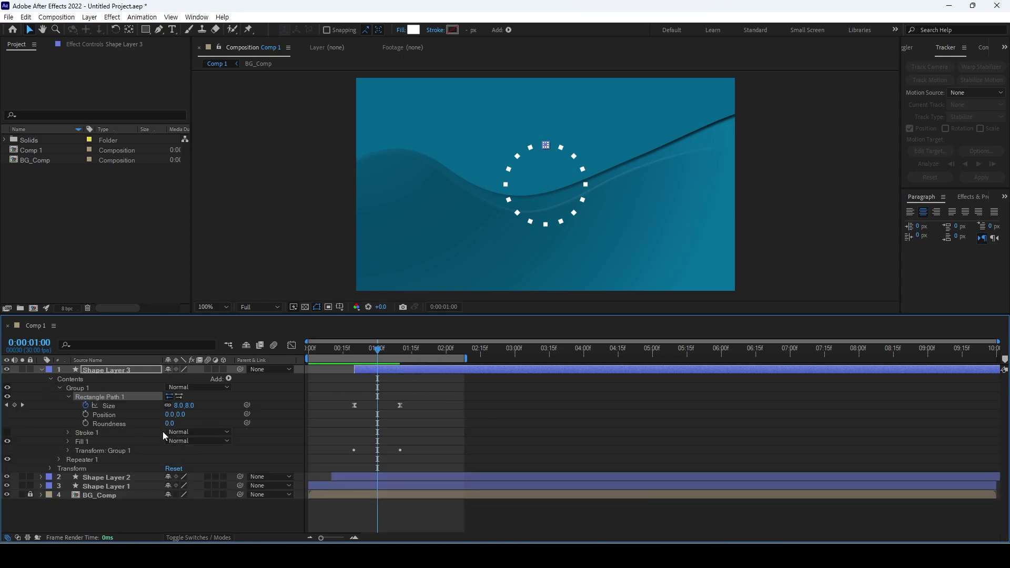
click(86, 405)
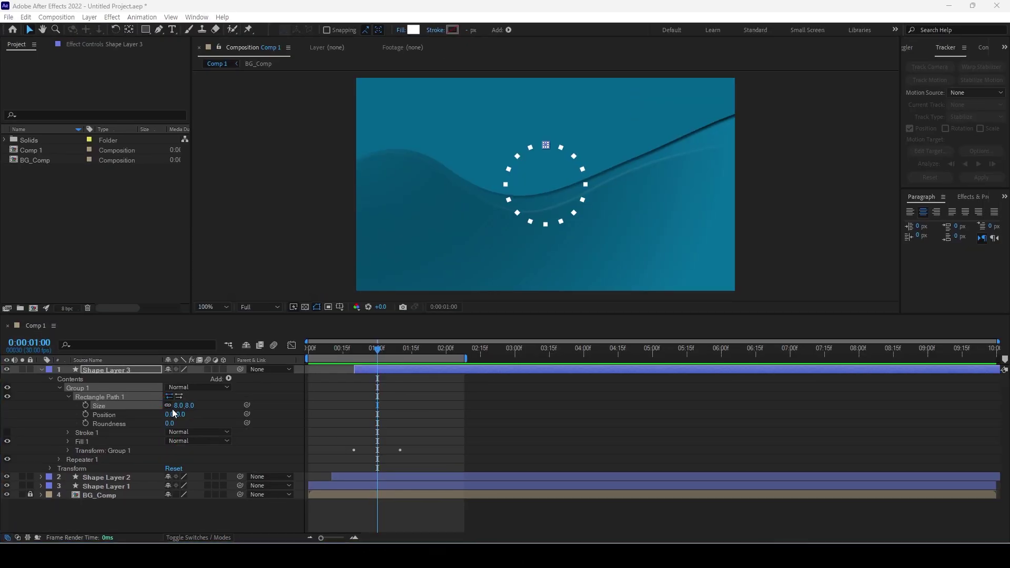
Unlink the size proportions of Shape Layer 3's Rectangle Path 1 and set its height to 180
click(168, 405)
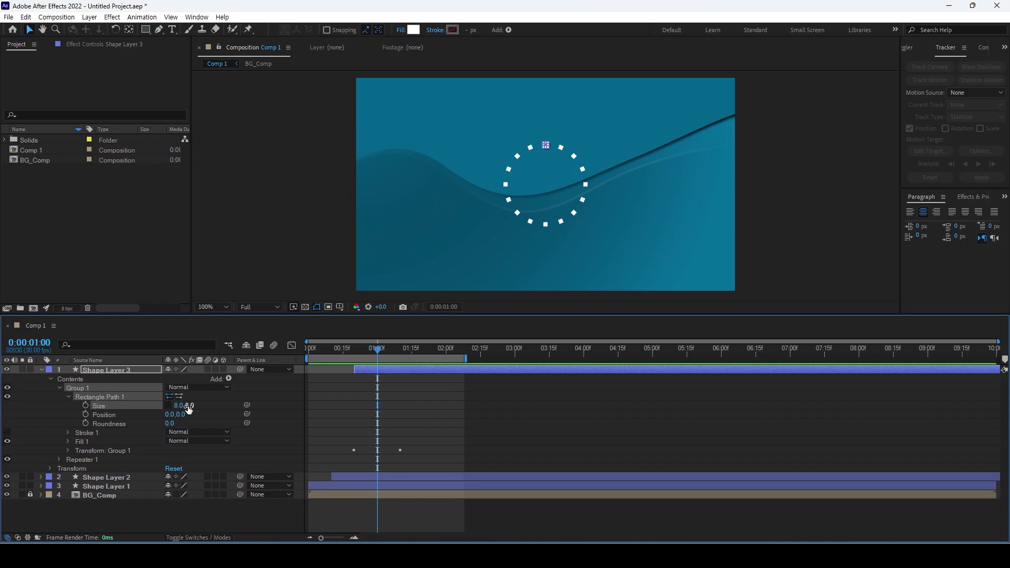
drag(189, 410, 258, 405)
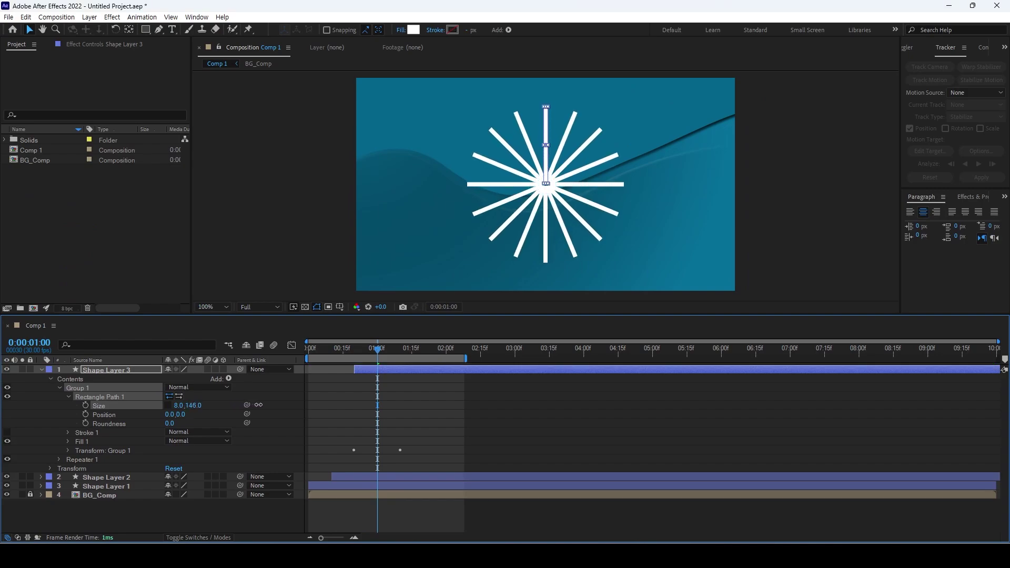
click(193, 408)
text(180)
key(Return)
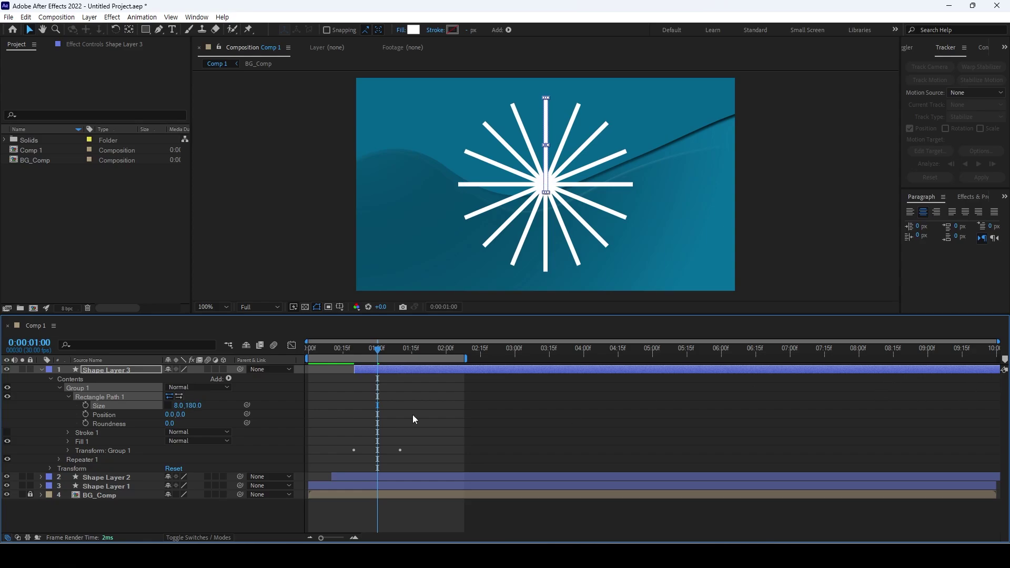
Set the width of Shape Layer 3's Rectangle Path 1 to 2 and preview the rays
click(180, 406)
key(Return)
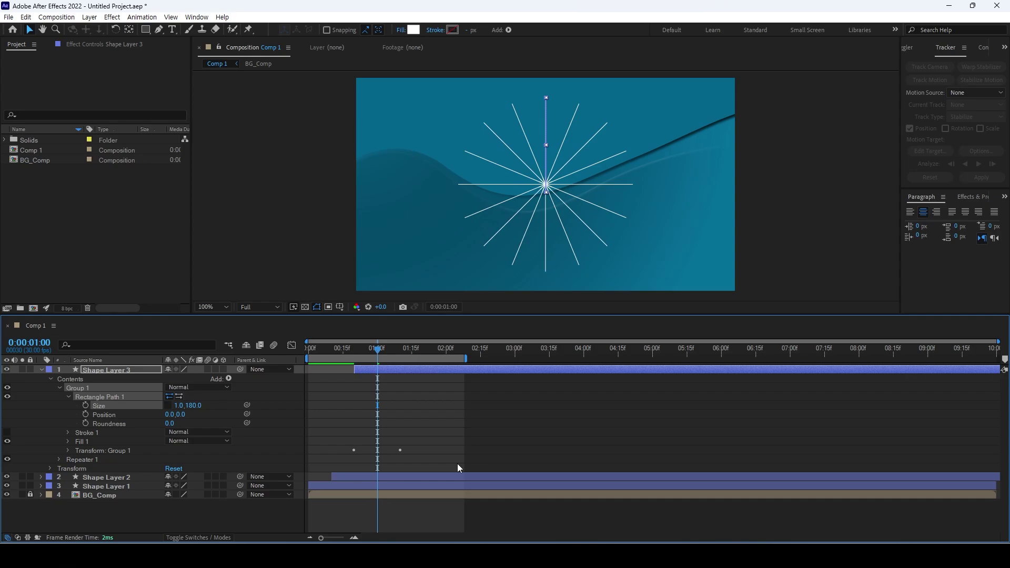
click(179, 406)
text(2)
key(Return)
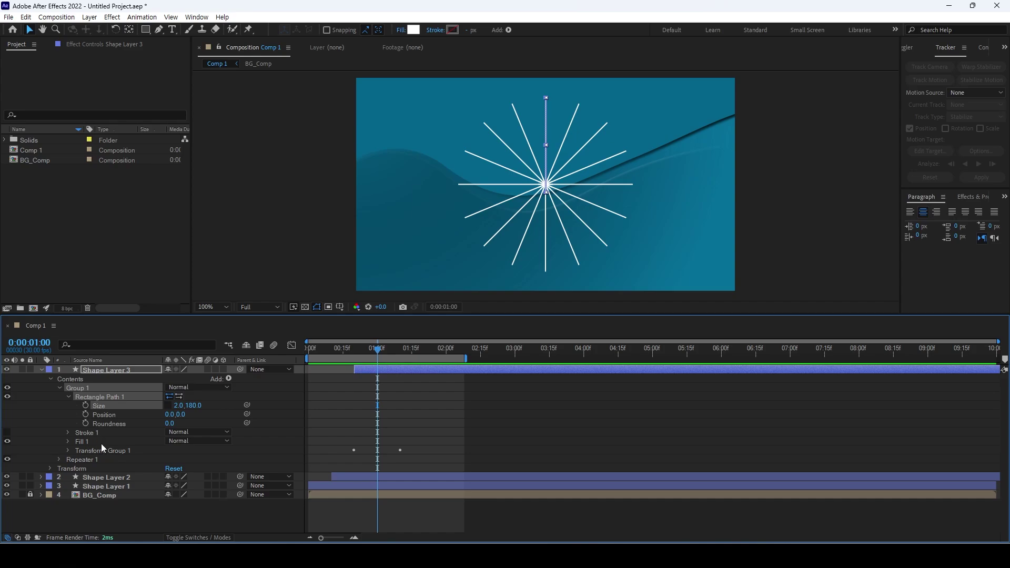
drag(378, 348, 347, 357)
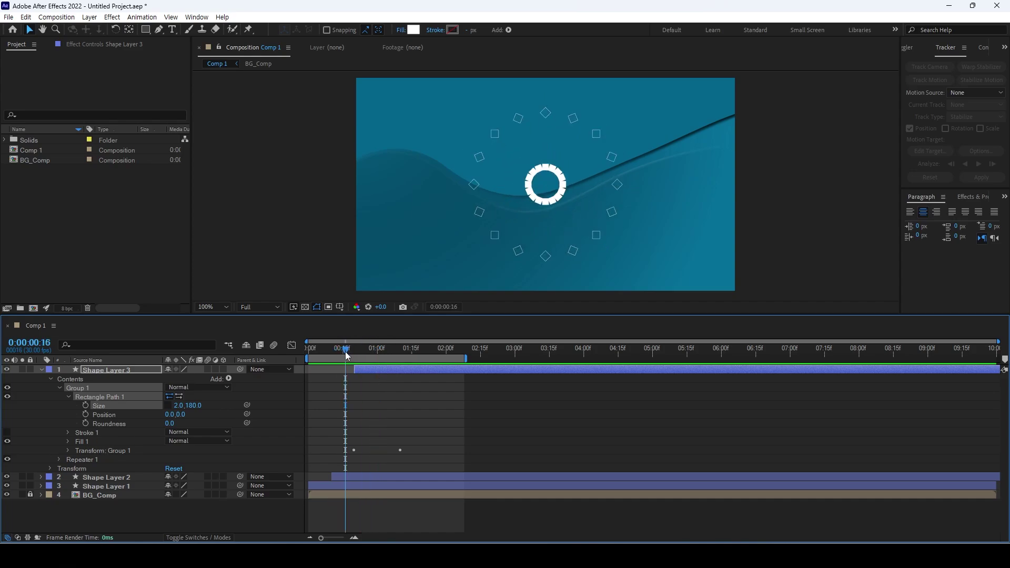
key(space)
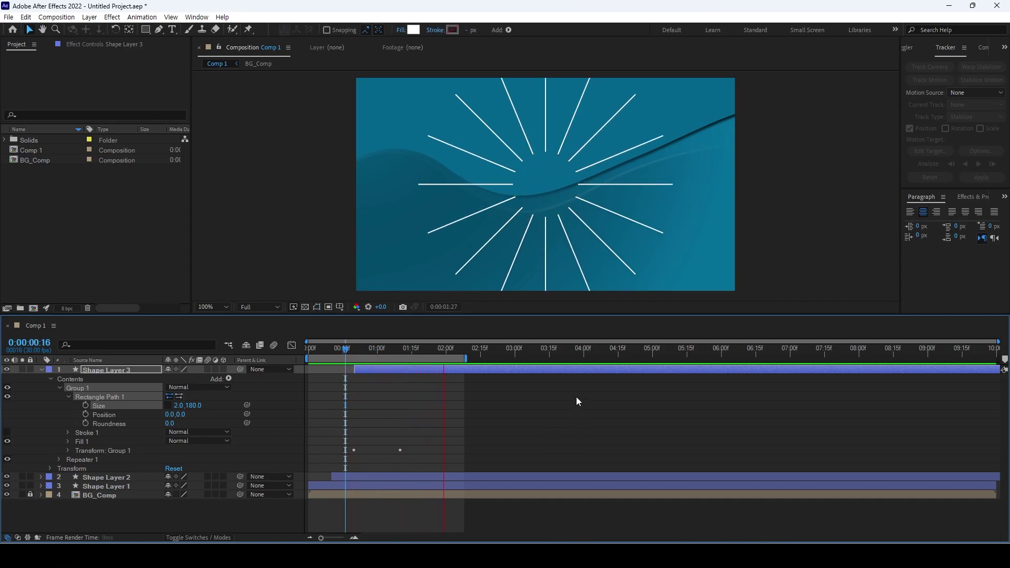
key(space)
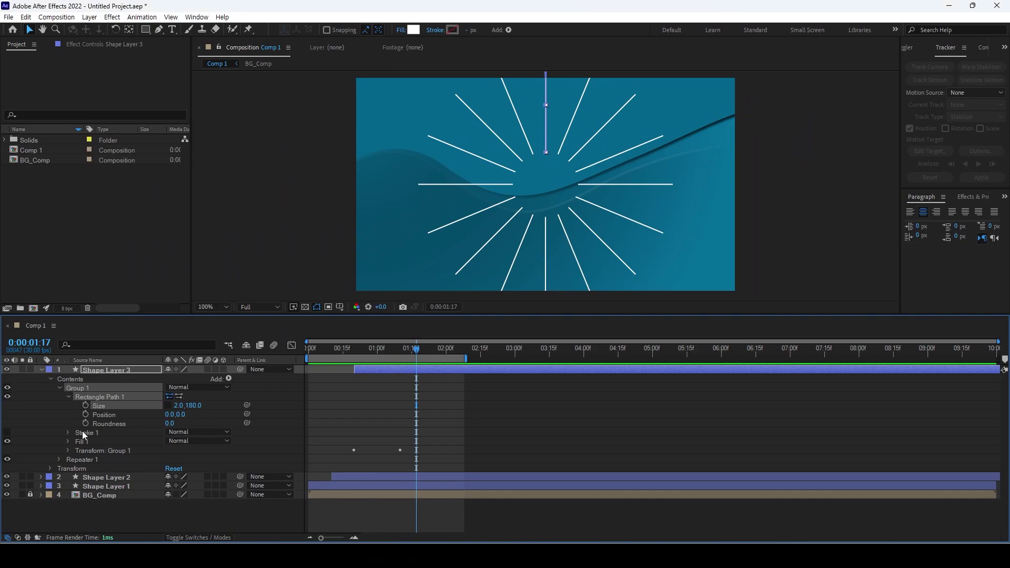
Expand Group 1's transform, solo Shape Layer 3, and keyframe the rectangle size from 2, 0 at frame 20 to 2, 180 at 0:00:01:10
click(85, 443)
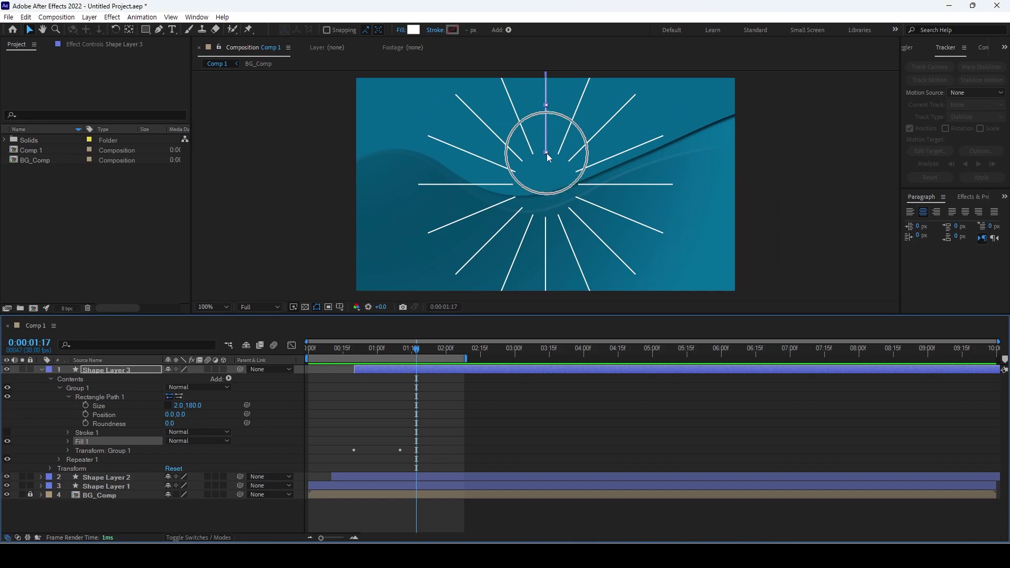
click(68, 450)
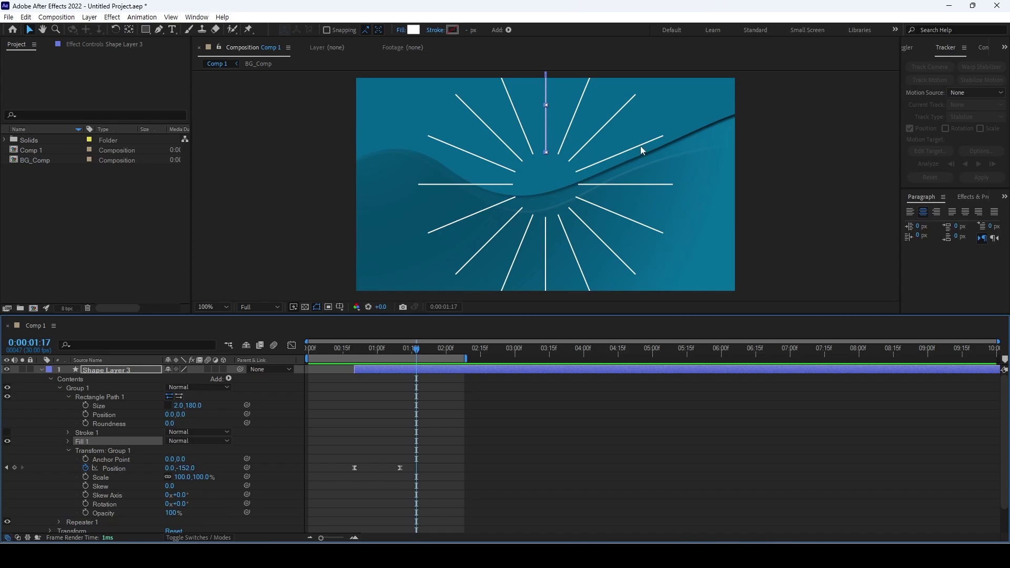
drag(396, 352, 383, 352)
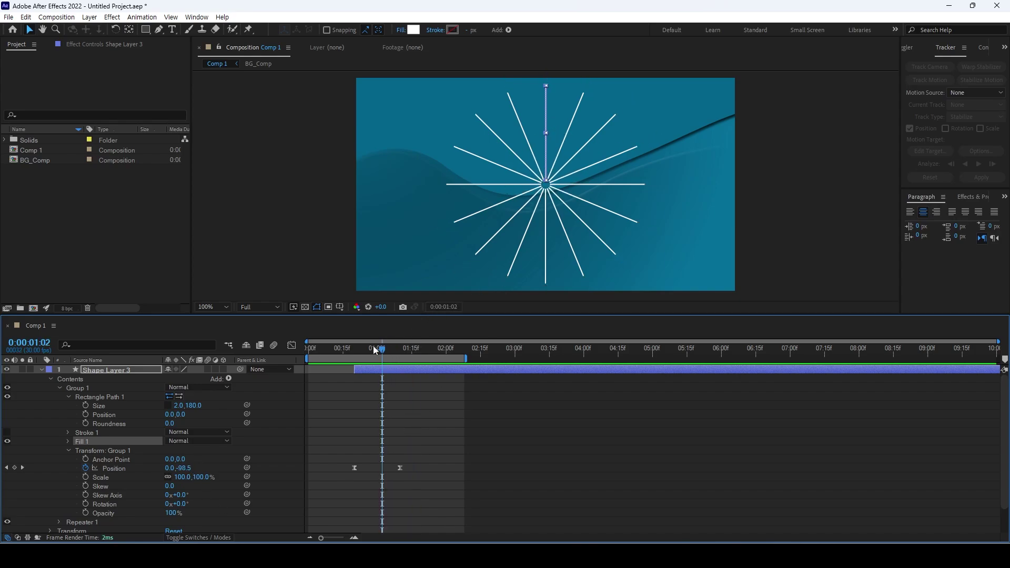
mouse_move(383, 350)
mouse_down()
mouse_move(336, 365)
mouse_move(380, 358)
mouse_up()
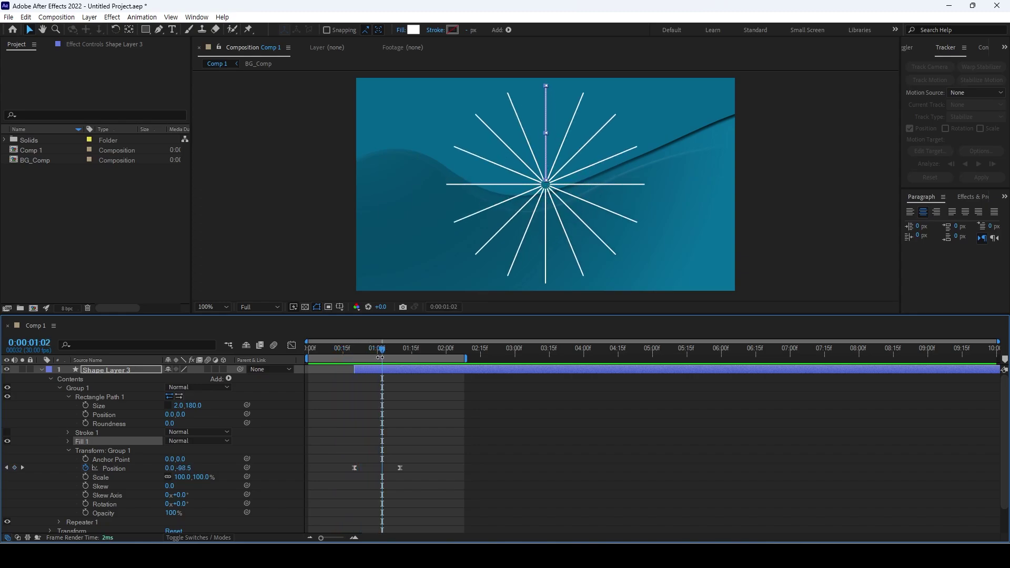
click(23, 371)
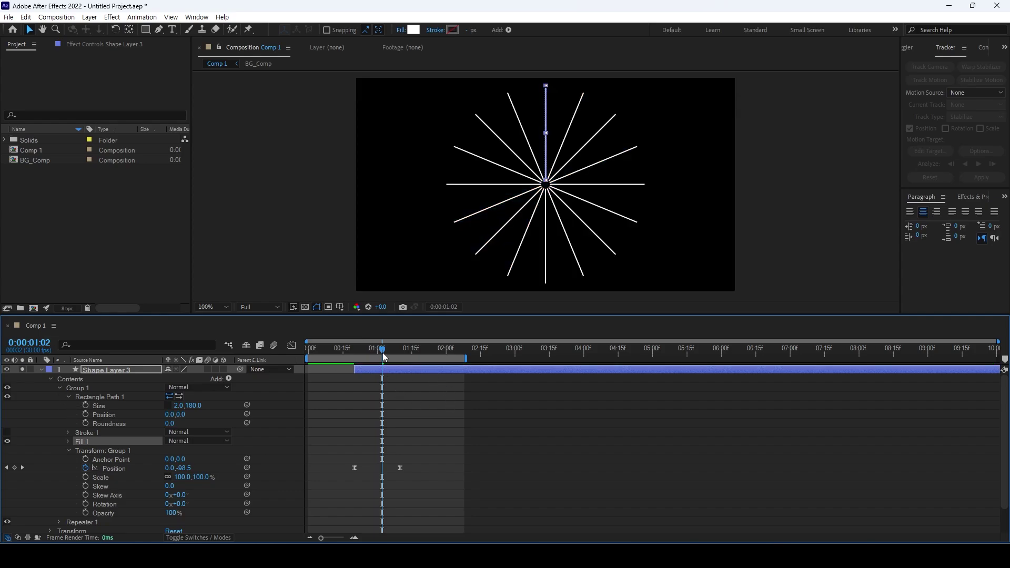
mouse_move(384, 357)
mouse_down()
mouse_move(349, 353)
mouse_move(375, 363)
mouse_up()
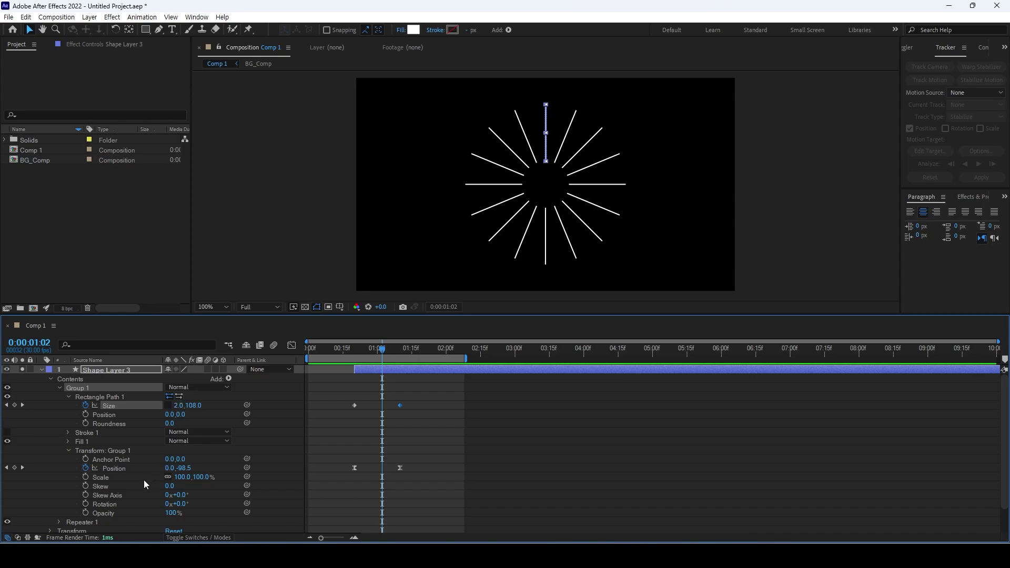
Set the anchor point in Shape Layer 3's Group 1 transform to 0, 57 and scrub through the ray animation
click(119, 461)
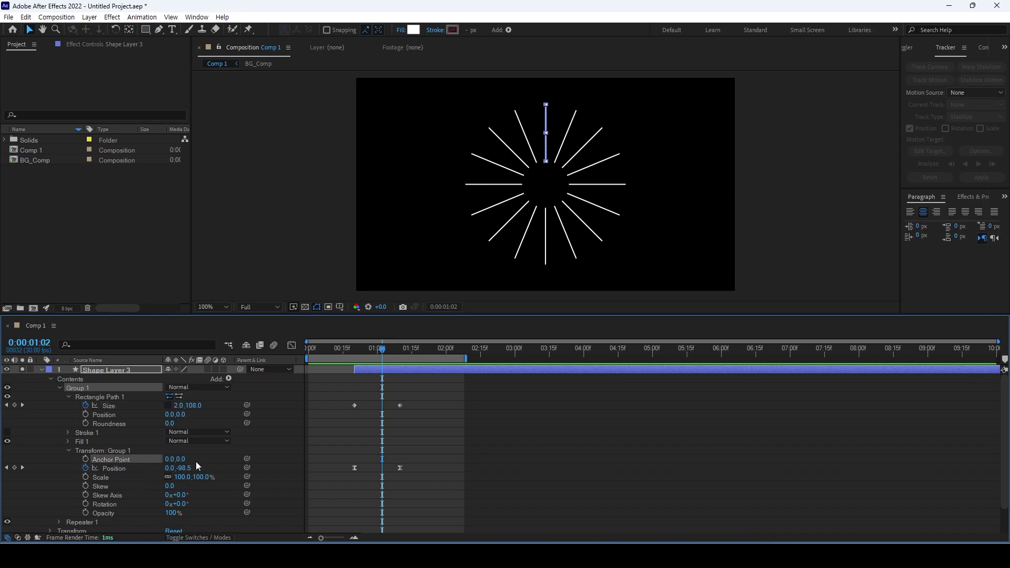
drag(183, 462, 221, 452)
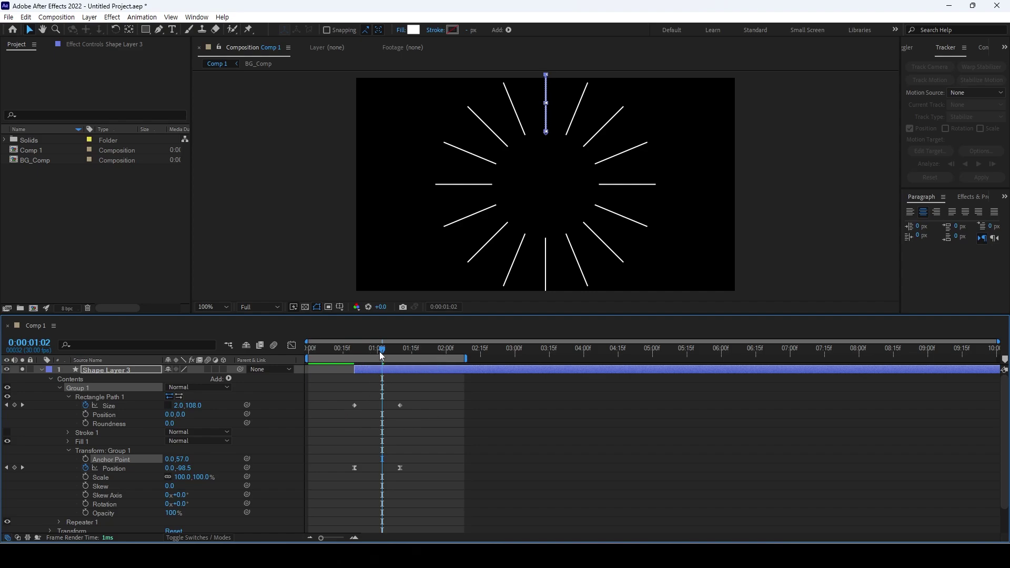
drag(382, 355, 400, 374)
drag(399, 374, 354, 386)
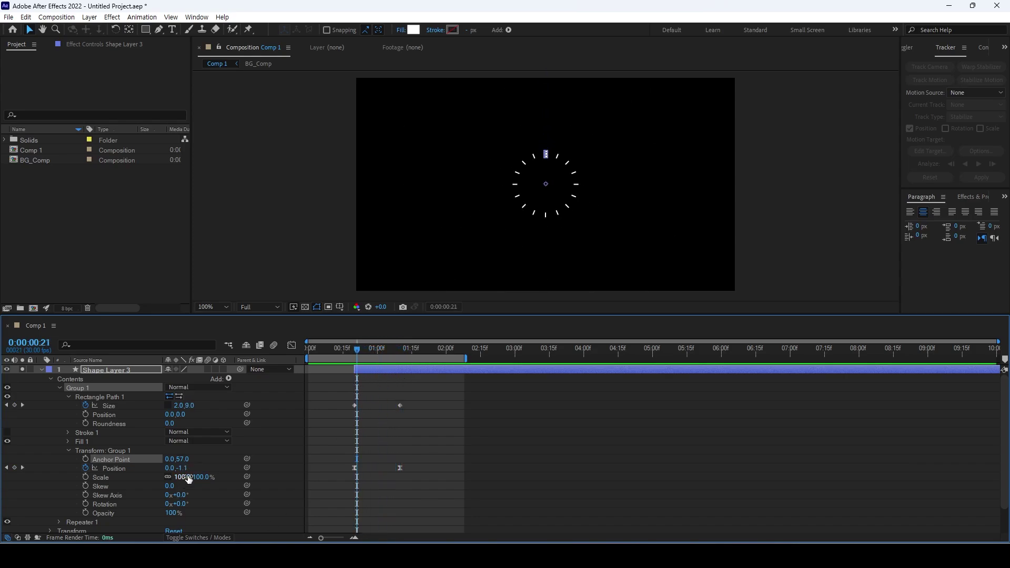
key(Page_Up)
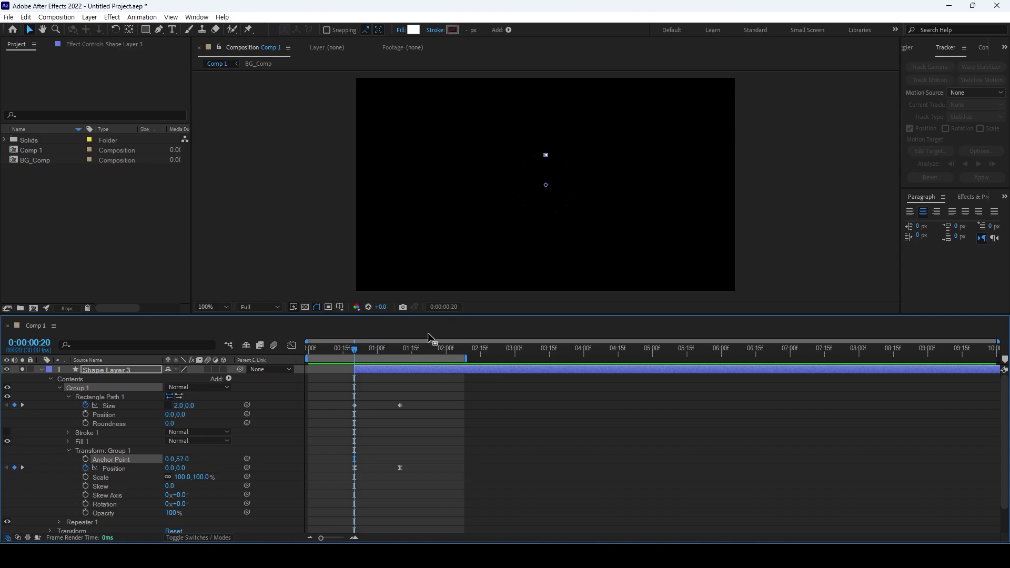
drag(357, 351, 363, 350)
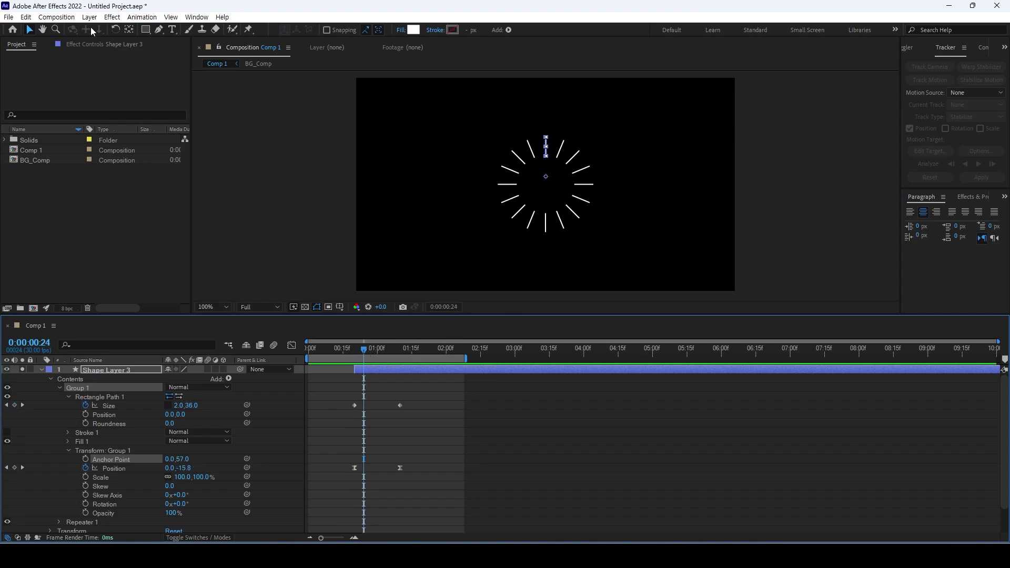
Move Group 1's anchor point to 0, 19 with the Pan Behind tool and remove the group's position keyframes
click(130, 30)
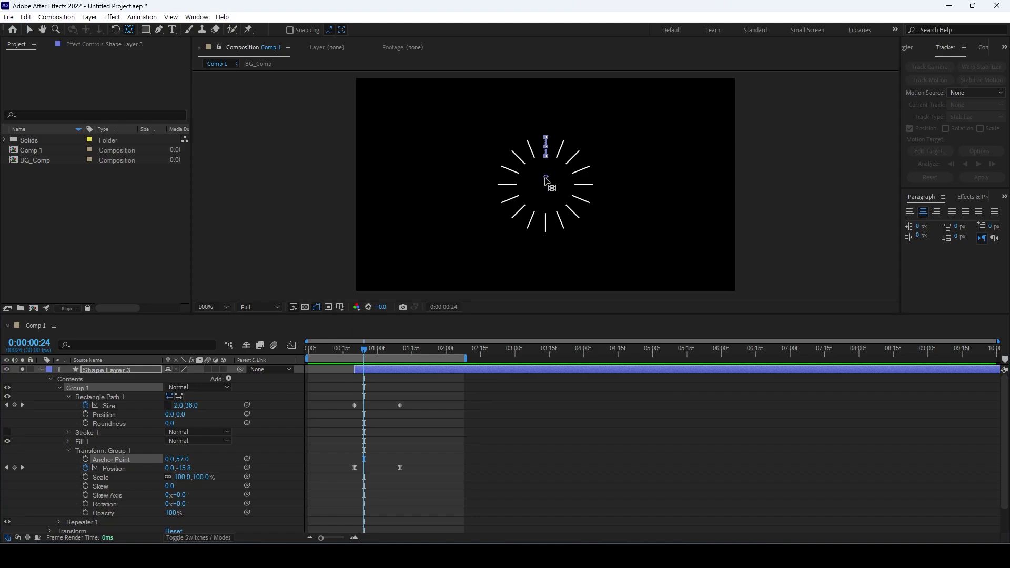
drag(546, 178, 548, 160)
key(Page_Up)
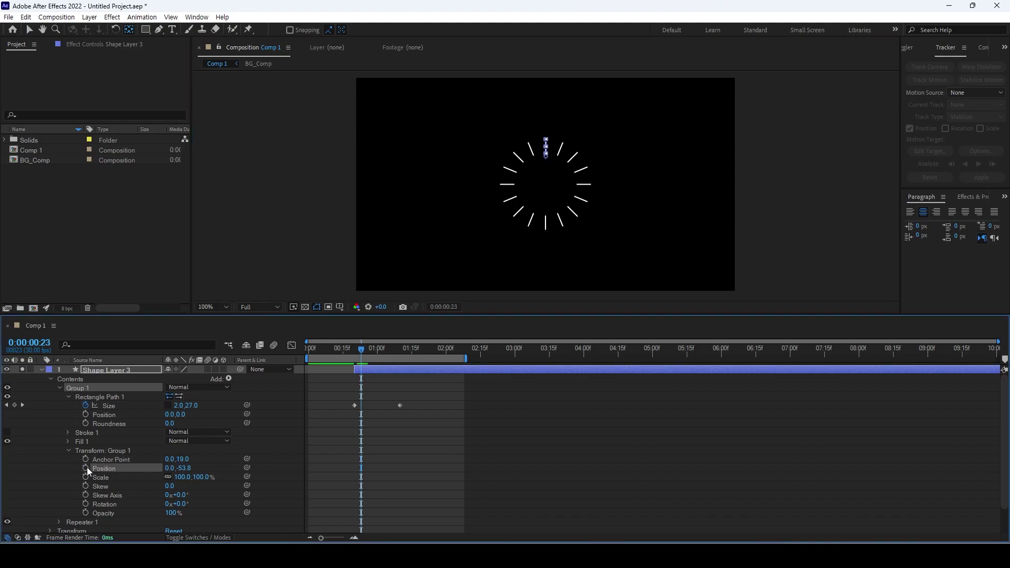
Keyframe Group 1's position from 0, -53.8 at frame 20 to 0, -478.8 at 0:00:01:10 and preview the rays
click(86, 468)
drag(362, 468, 355, 468)
drag(358, 352, 402, 356)
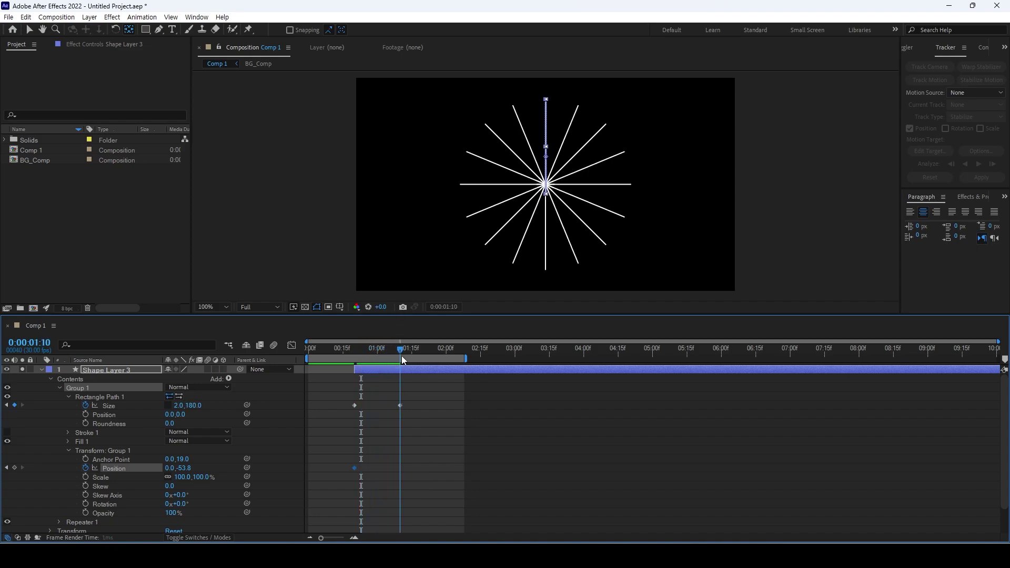
drag(186, 472, 0, 472)
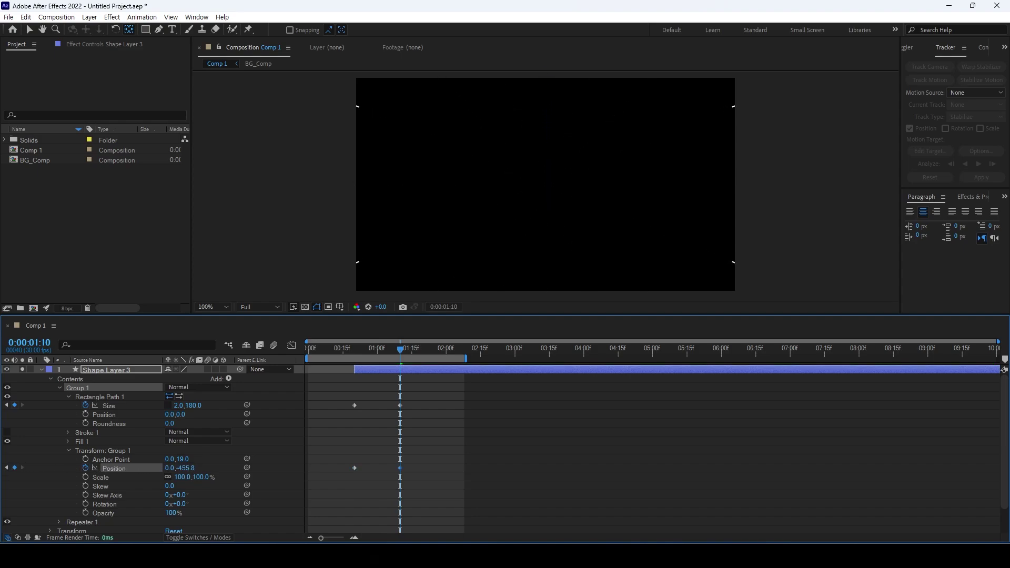
drag(408, 349, 337, 357)
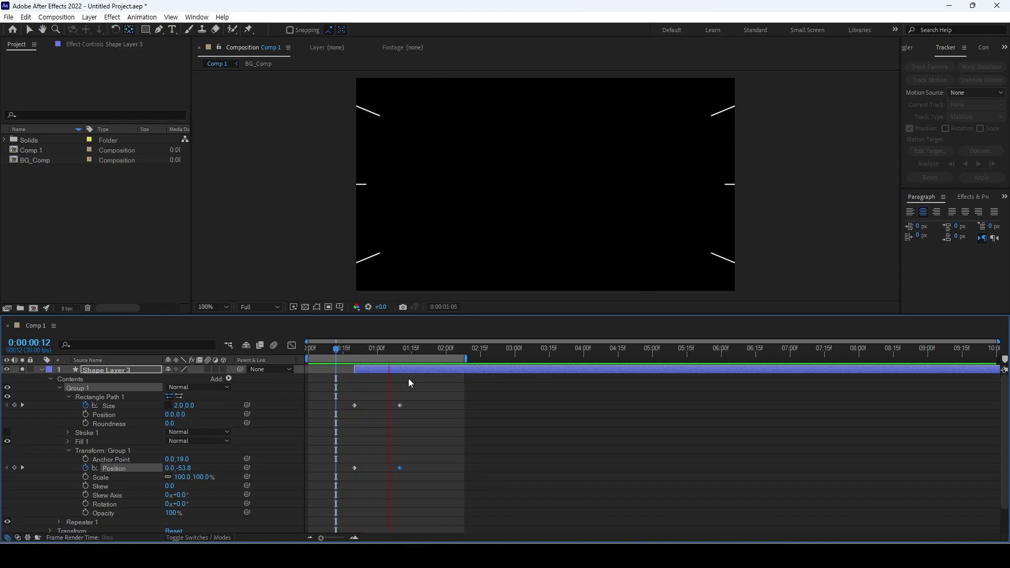
drag(412, 349, 364, 358)
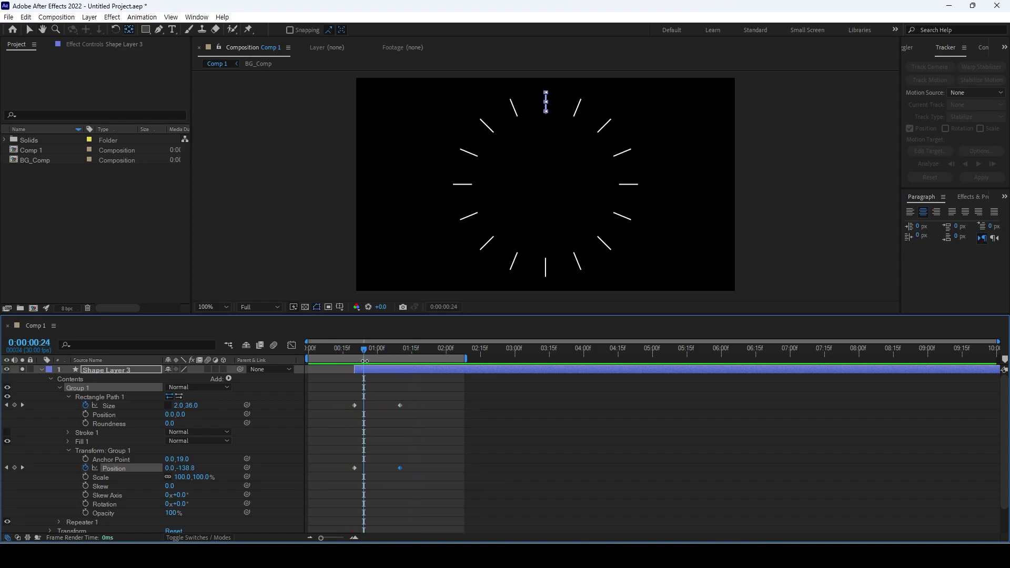
At frame 20, move Group 1's anchor point in Shape Layer 3 to 0, 5 with the Pan Behind tool
key(j)
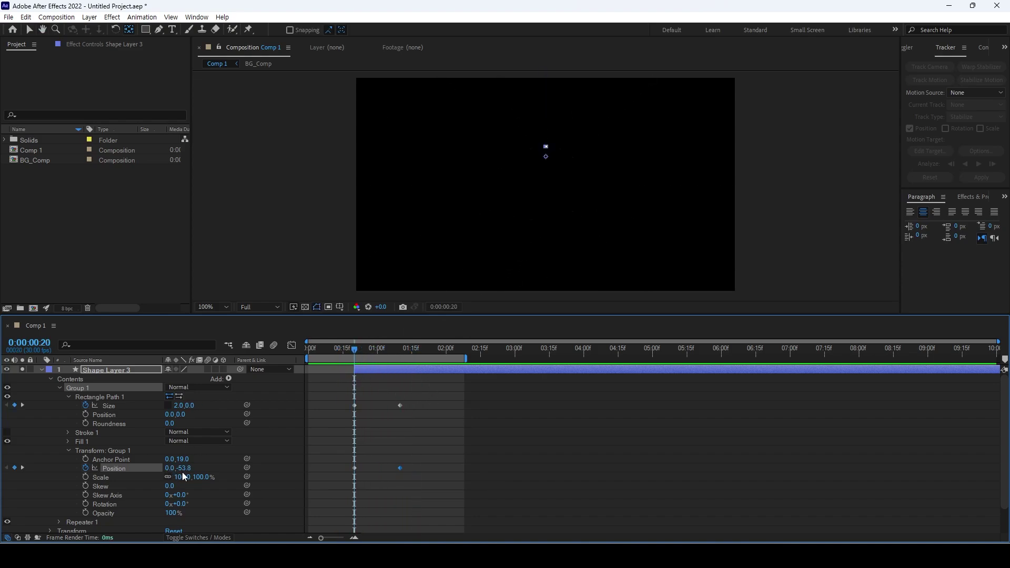
click(545, 157)
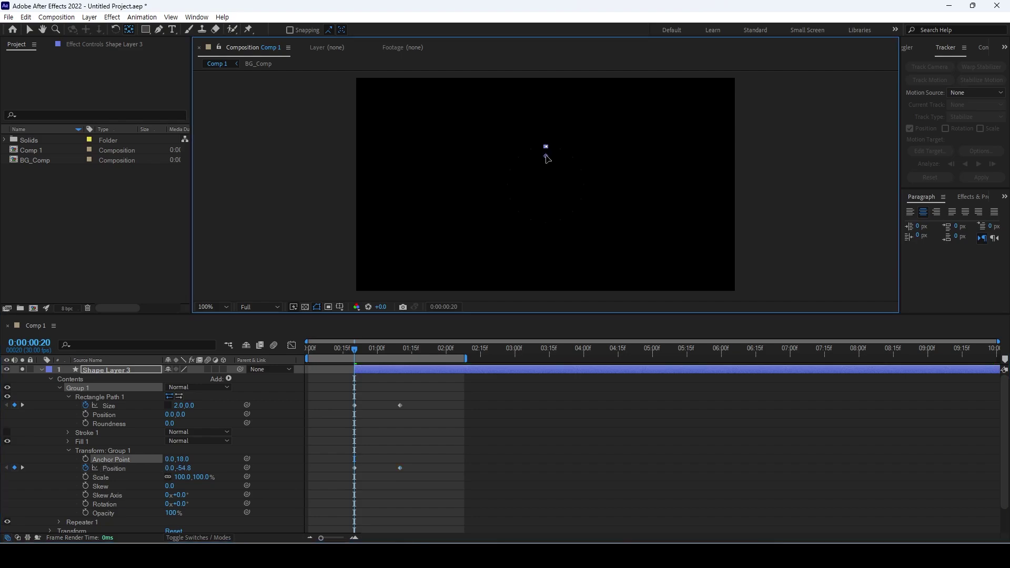
drag(547, 158, 548, 153)
Set Group 1's position keyframe at frame 20 to 0, 0 and preview the outward-shooting rays
mouse_move(184, 468)
mouse_down()
mouse_move(212, 467)
mouse_move(182, 472)
mouse_up()
click(183, 468)
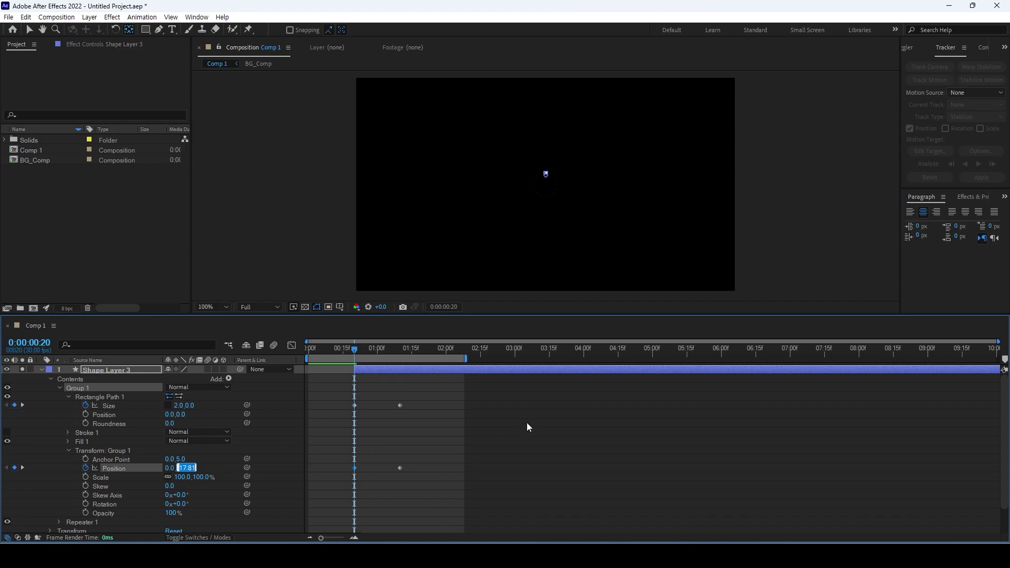
text(0)
key(Return)
key(space)
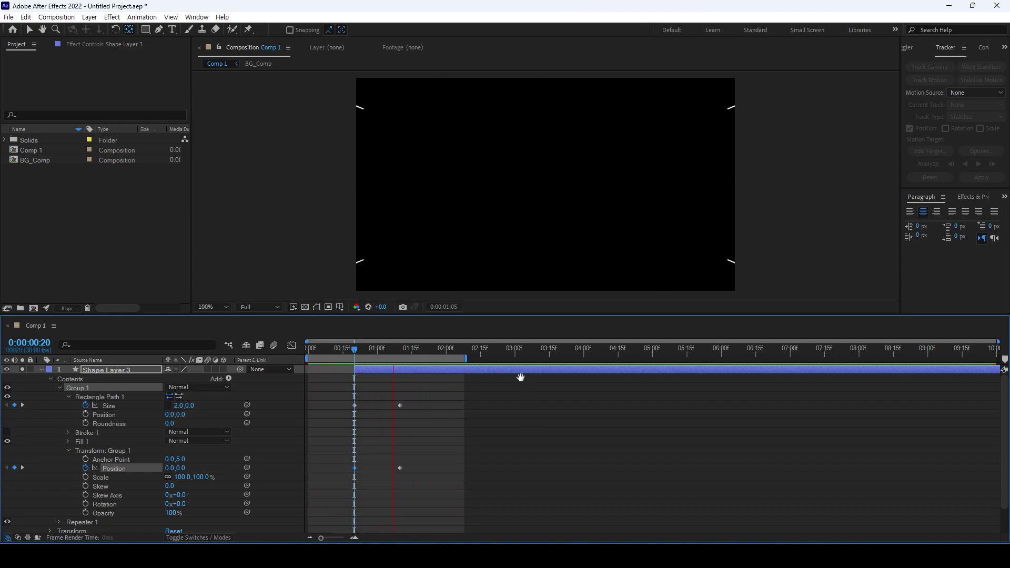
key(space)
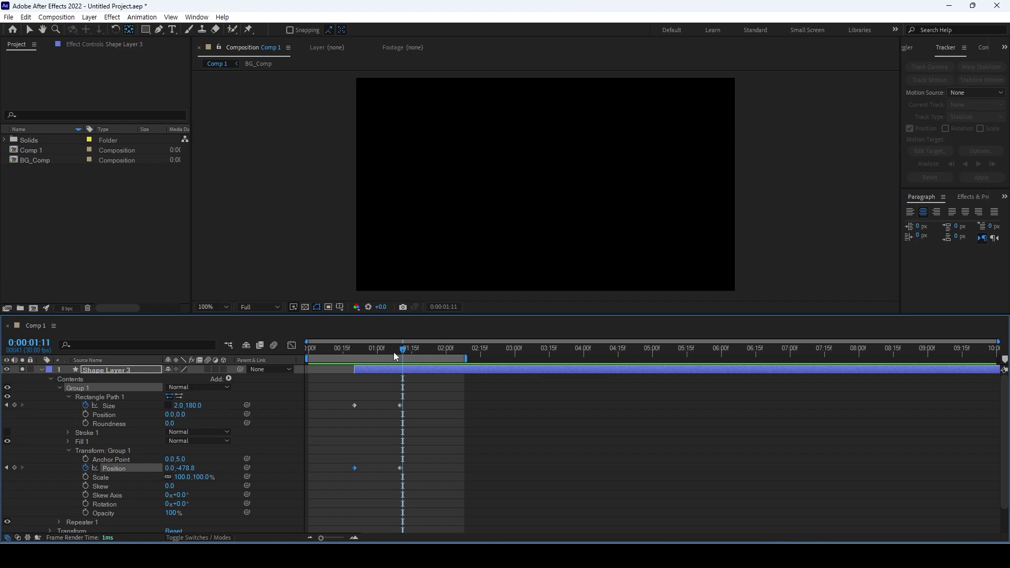
drag(395, 356, 358, 380)
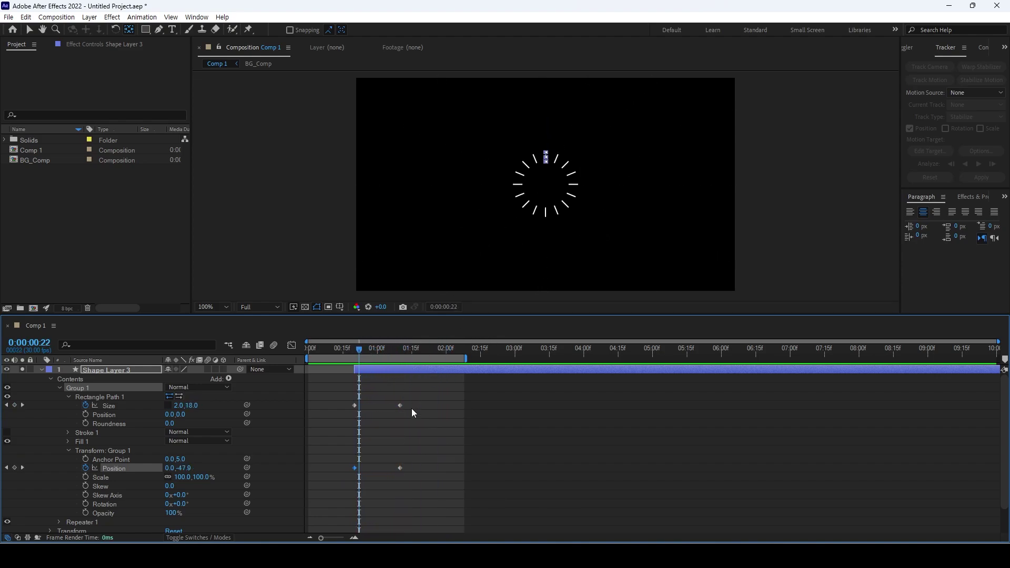